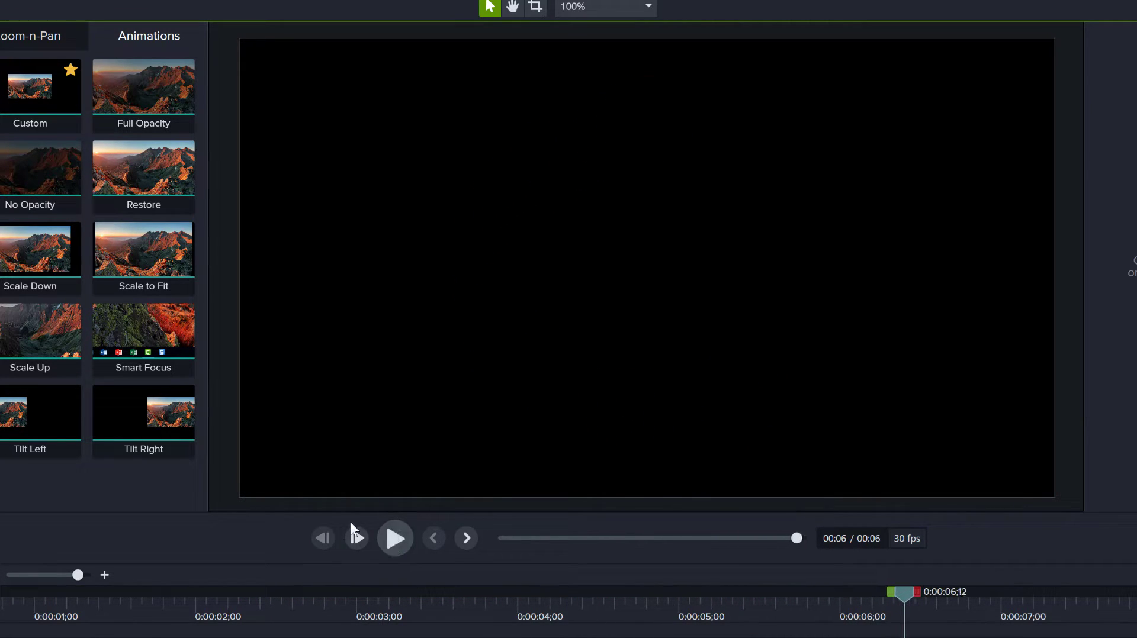
left_click_drag(878, 594, 646, 595)
left_click_drag(556, 589, 1, 592)
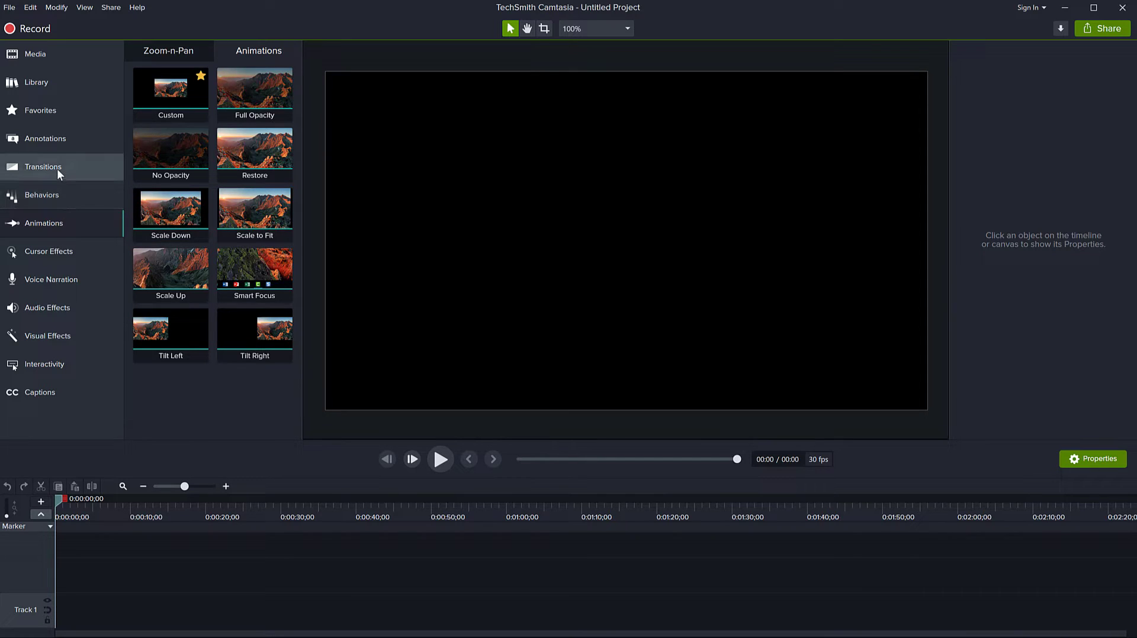
Place the yellow circle from the shape annotations of all styles at the canvas centre and enlarge it to about two thirds of the canvas height
left_click(58, 139)
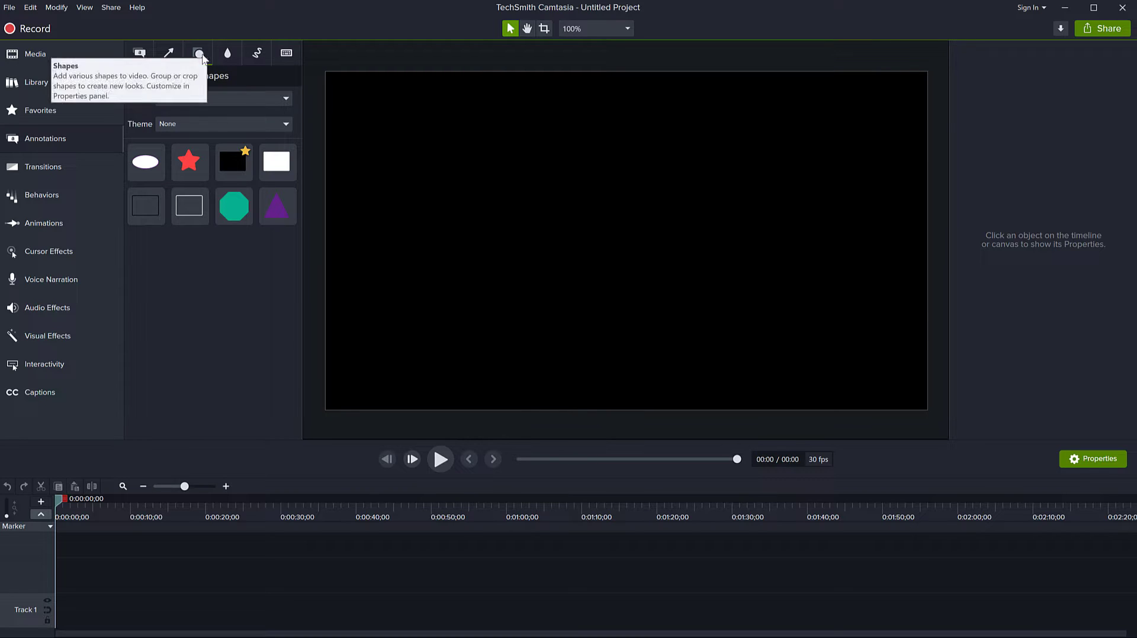
left_click(199, 100)
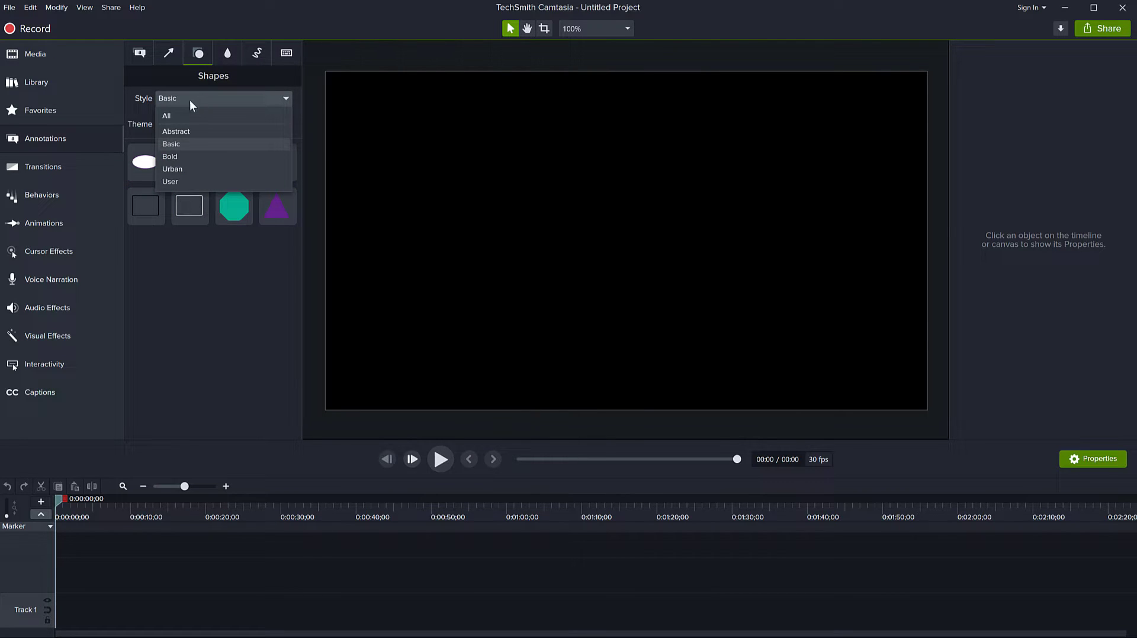
left_click(177, 116)
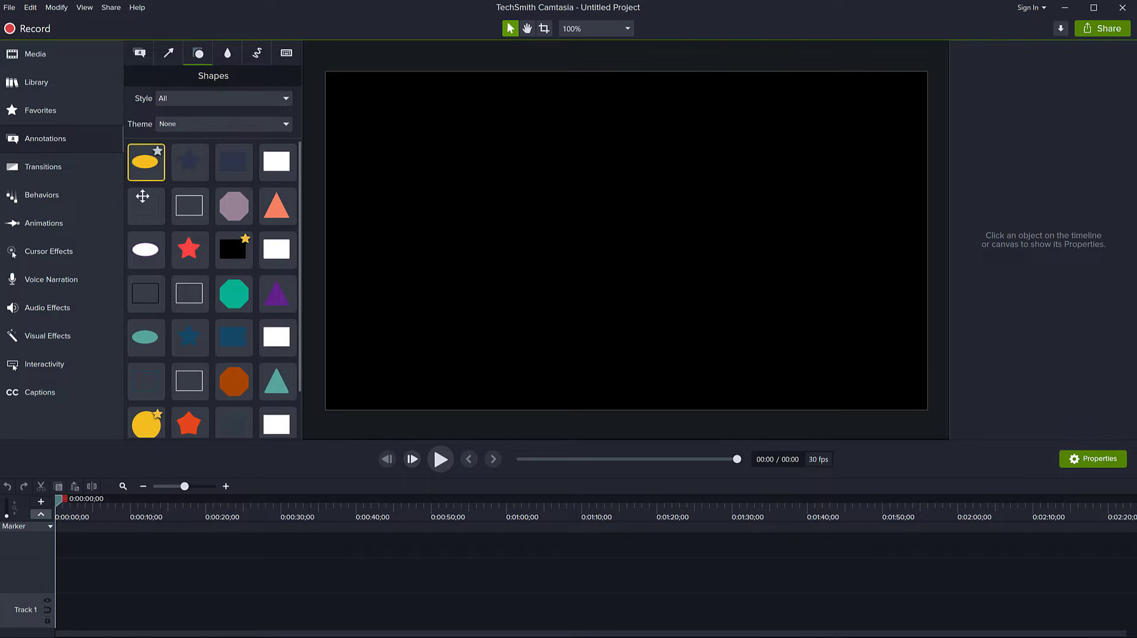
scroll(244, 292, "down", 1)
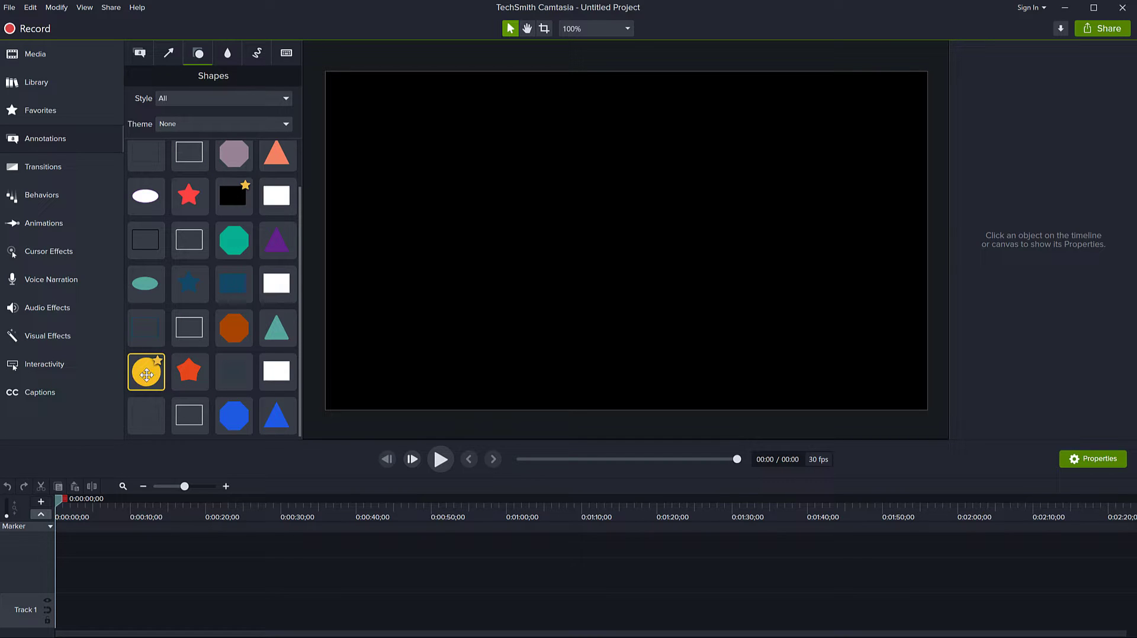
left_click_drag(145, 376, 625, 240)
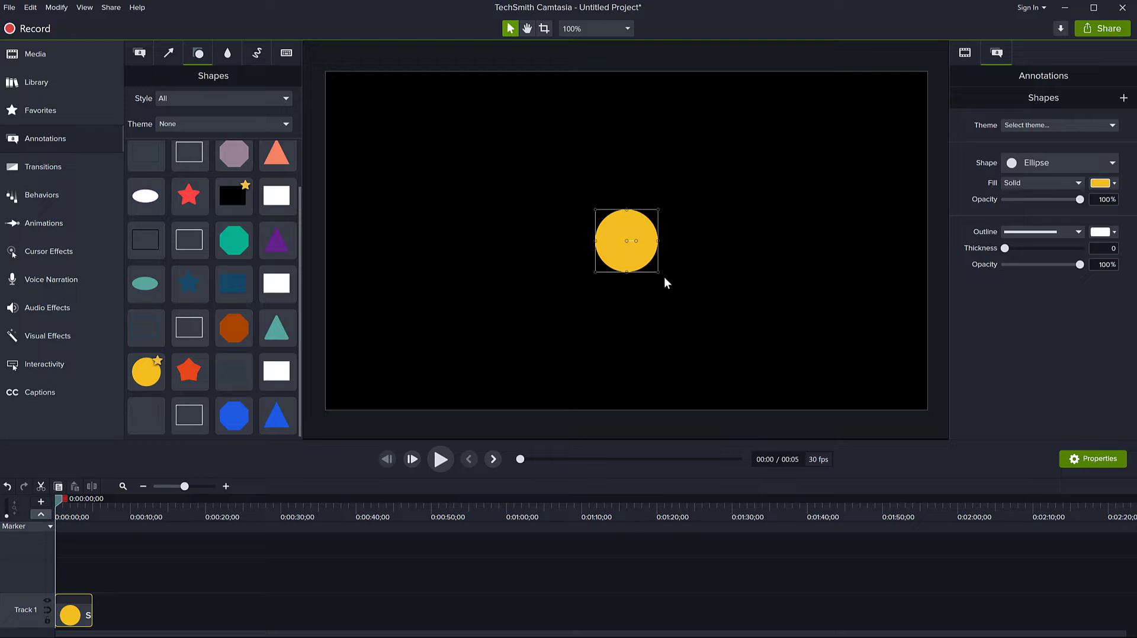
left_click_drag(658, 272, 761, 352)
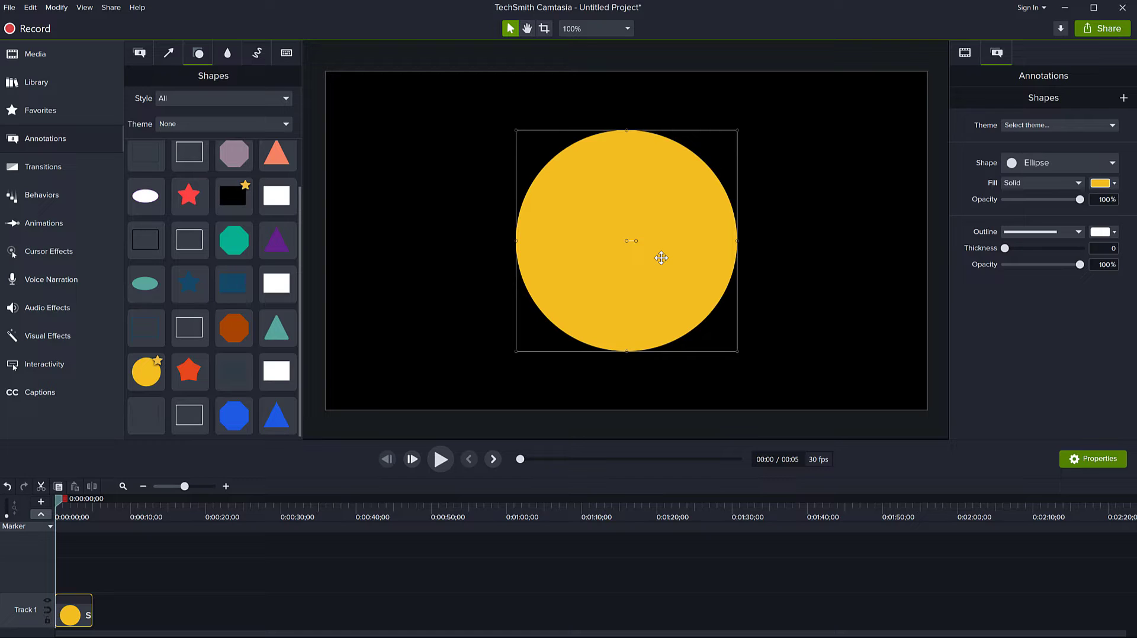
Change the large circle's solid fill to dark grey
left_click(1113, 184)
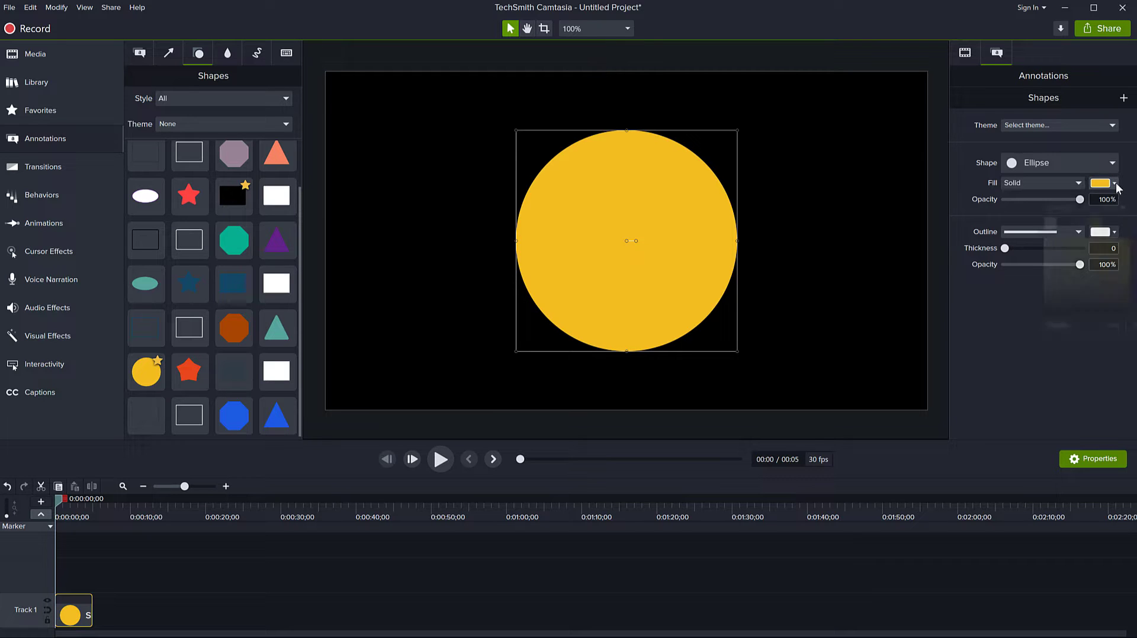
left_click_drag(1111, 239, 1058, 296)
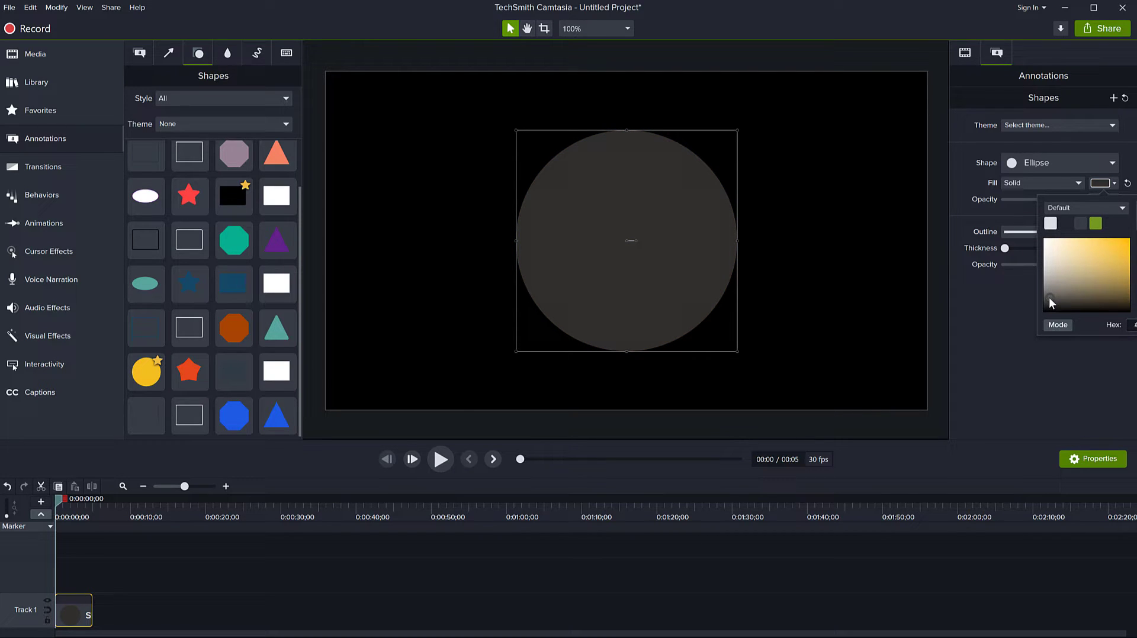
left_click_drag(1050, 298, 1050, 300)
left_click(984, 326)
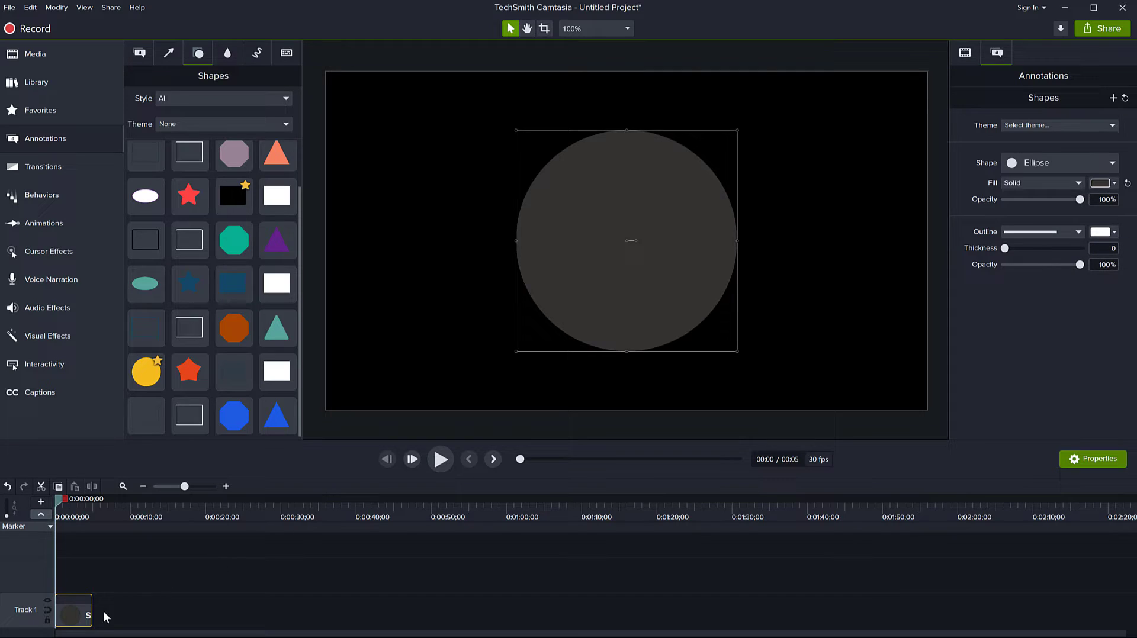
Adjust the grey circle's clip on the timeline to last about 6 seconds and play it through
left_click_drag(93, 611, 135, 610)
scroll(144, 614, "up", 4)
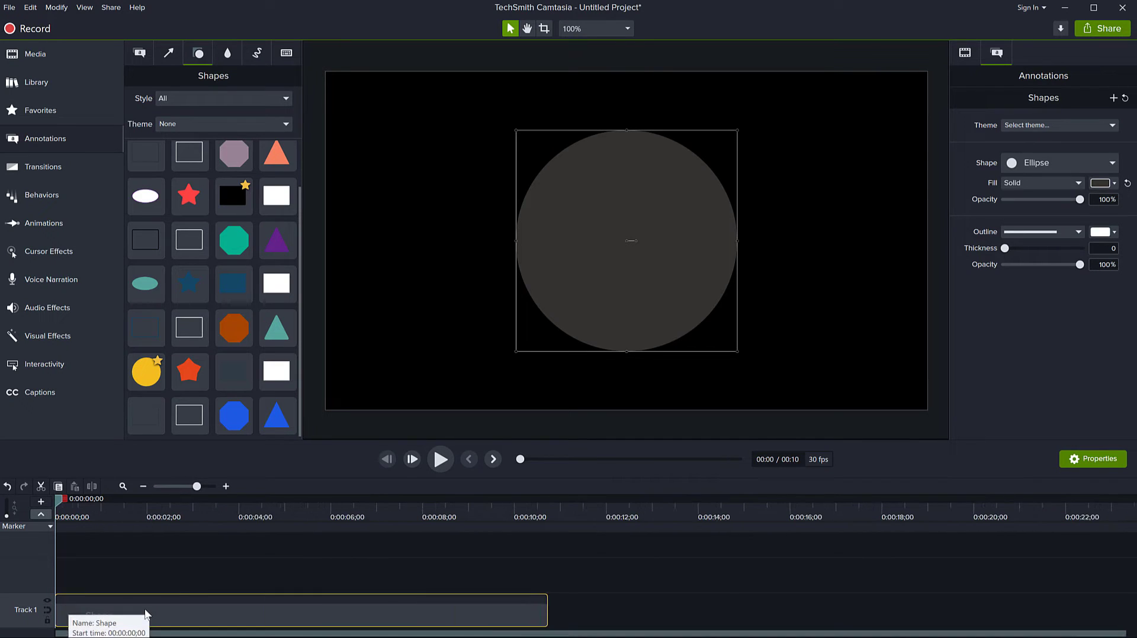
scroll(145, 614, "up", 1)
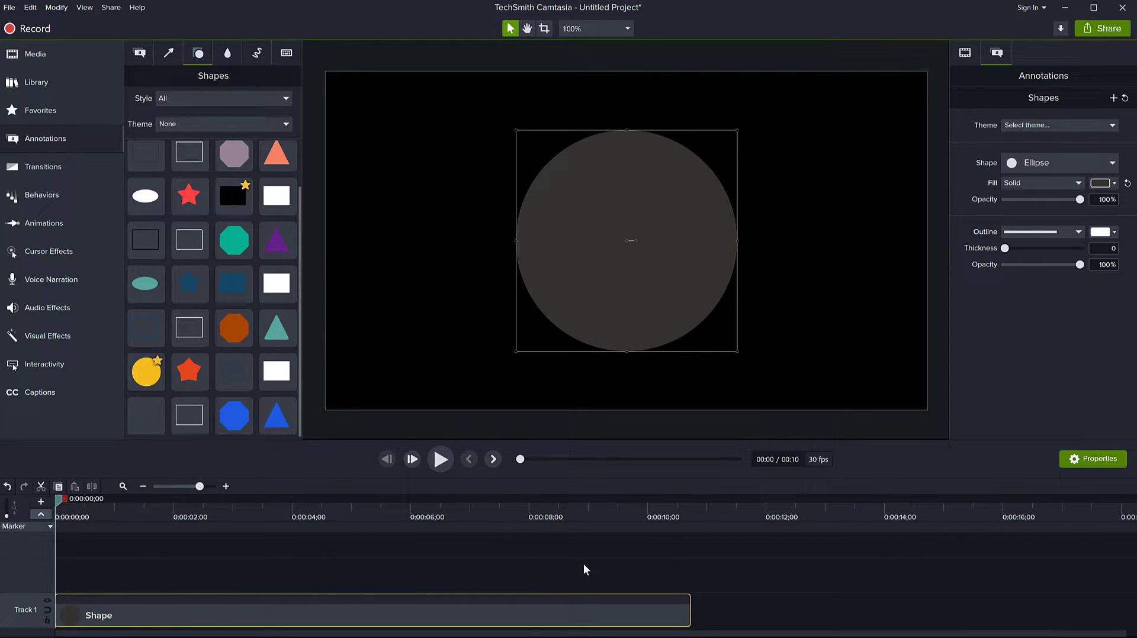
scroll(479, 574, "up", 2)
scroll(479, 573, "down", 1)
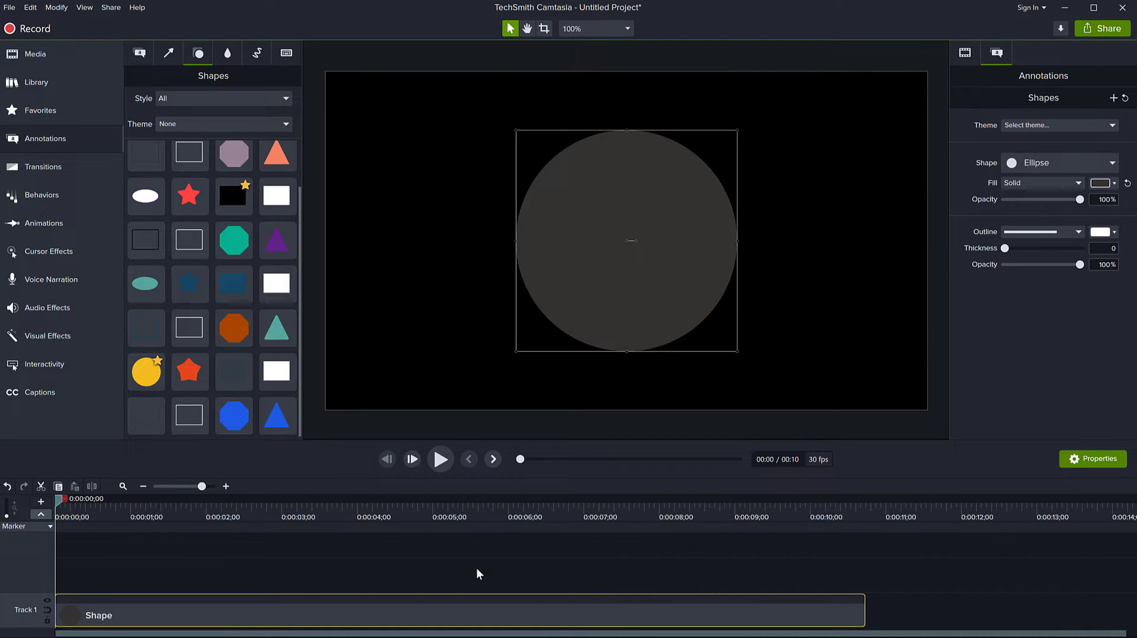
left_click_drag(860, 615, 536, 604)
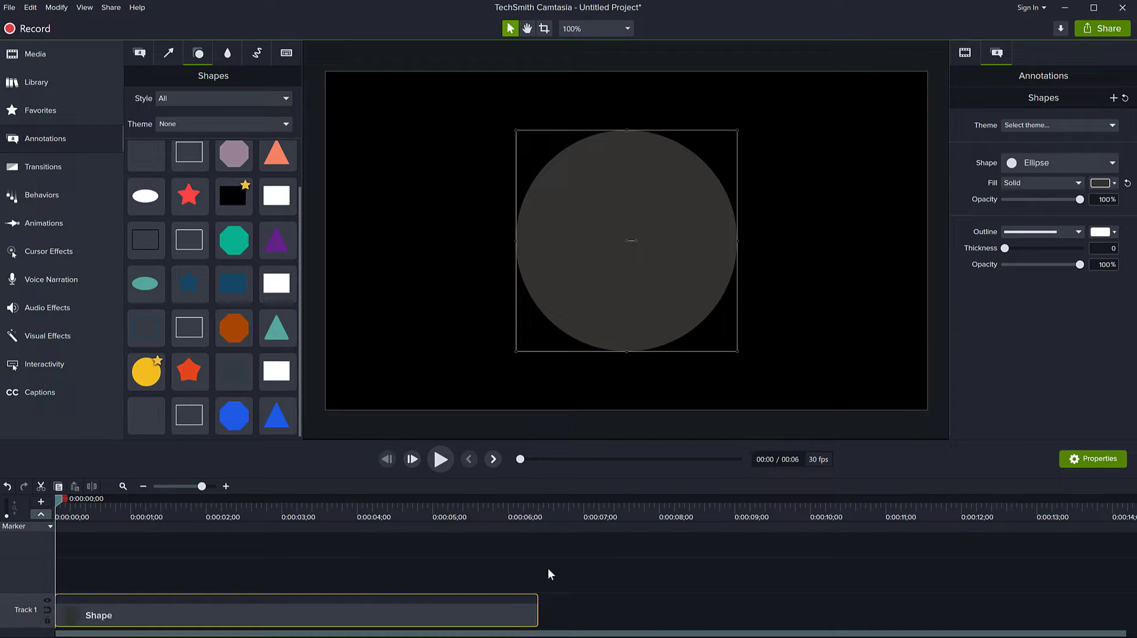
key("space")
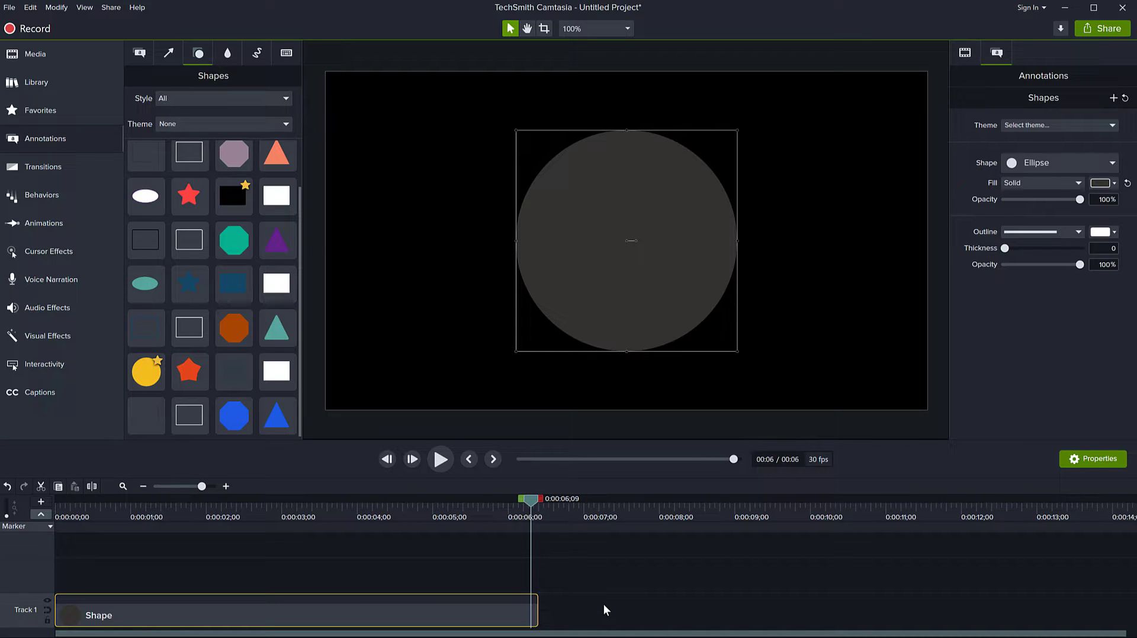
Rename Track 1 as Guide and enlarge the timeline area
double_click(29, 610)
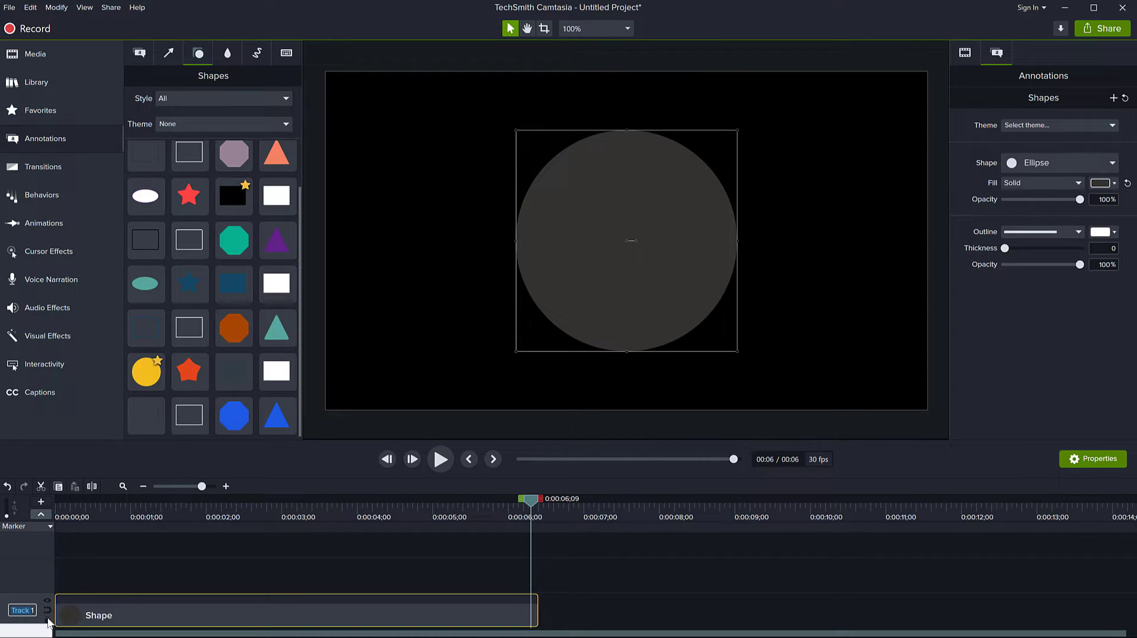
type("Guide")
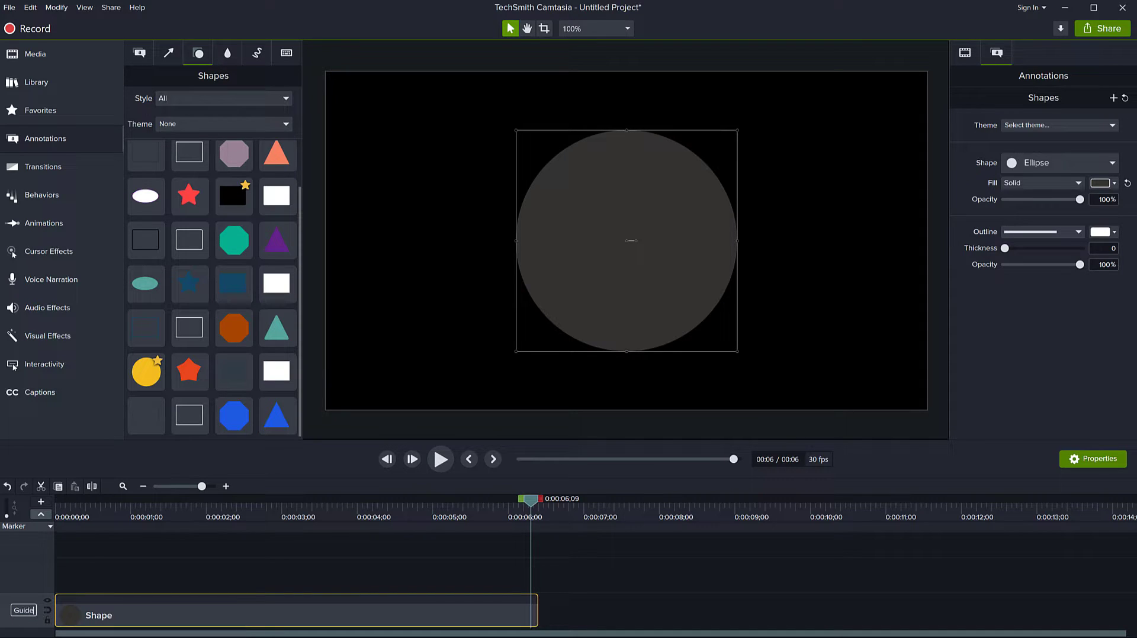
key("Return")
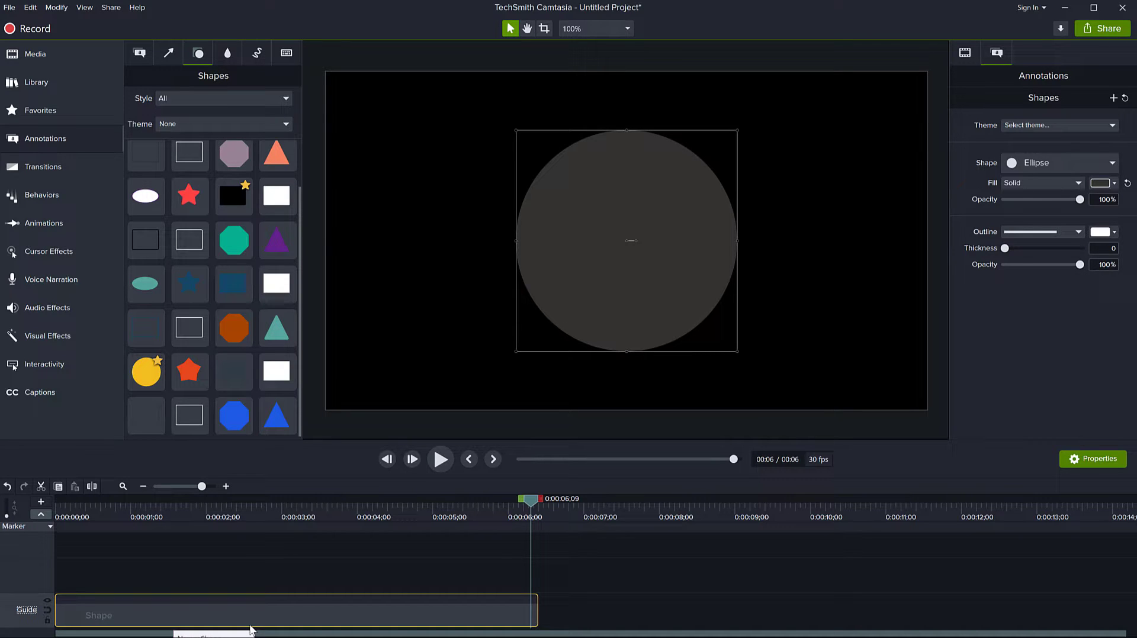
left_click_drag(360, 442, 363, 405)
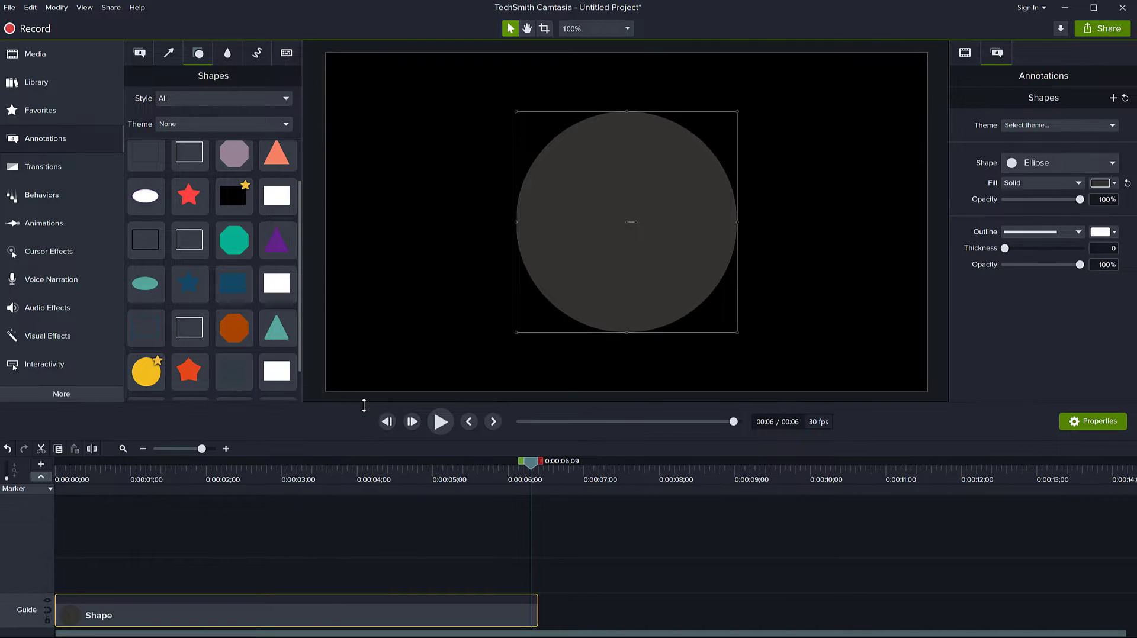
Add a small yellow circle at the start of a new track above Guide and extend its clip to match the guide clip's length
left_click(368, 305)
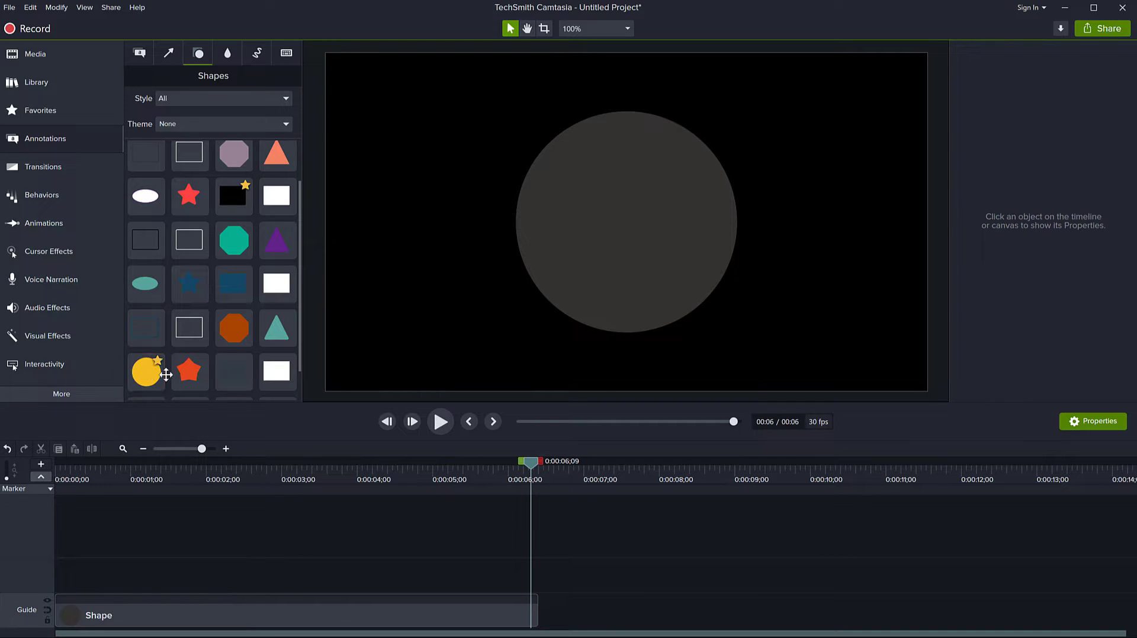
left_click_drag(151, 372, 48, 578)
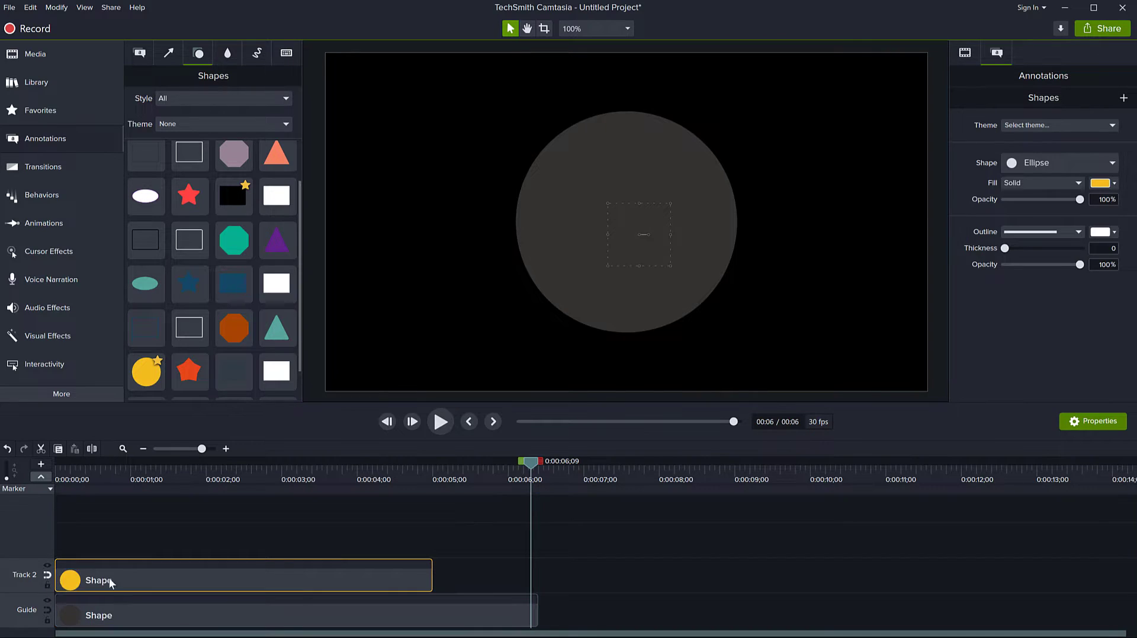
left_click_drag(530, 465, 343, 465)
left_click_drag(431, 580, 537, 591)
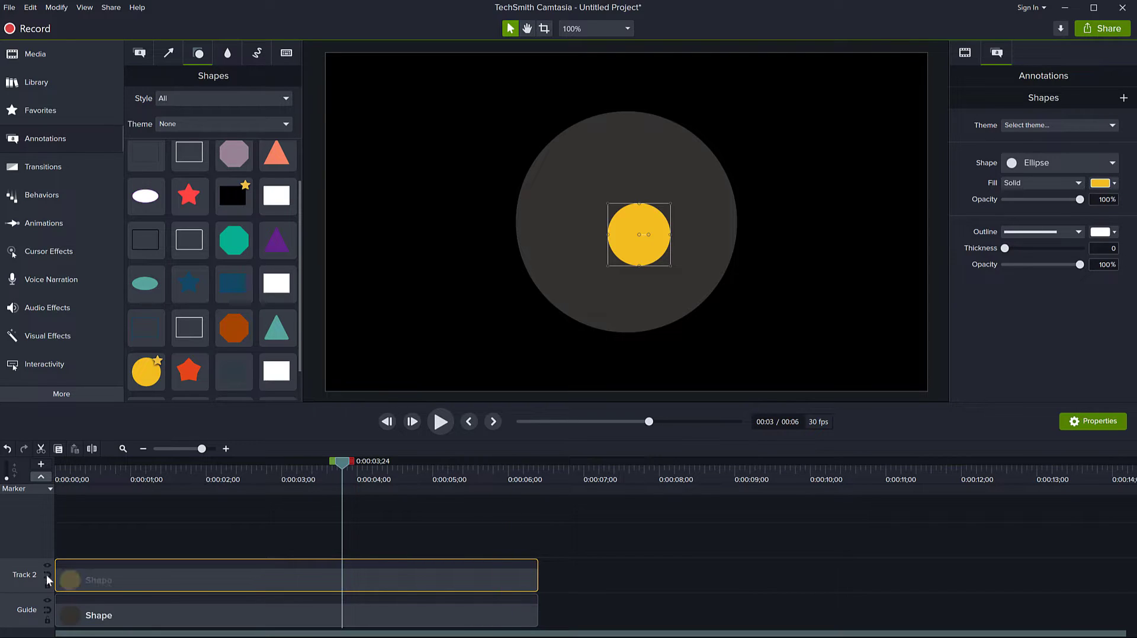
Name the new track Clip and position the yellow circle centred on the topmost point of the grey guide circle at the timeline start
type("Clip")
left_click_drag(627, 236, 624, 127)
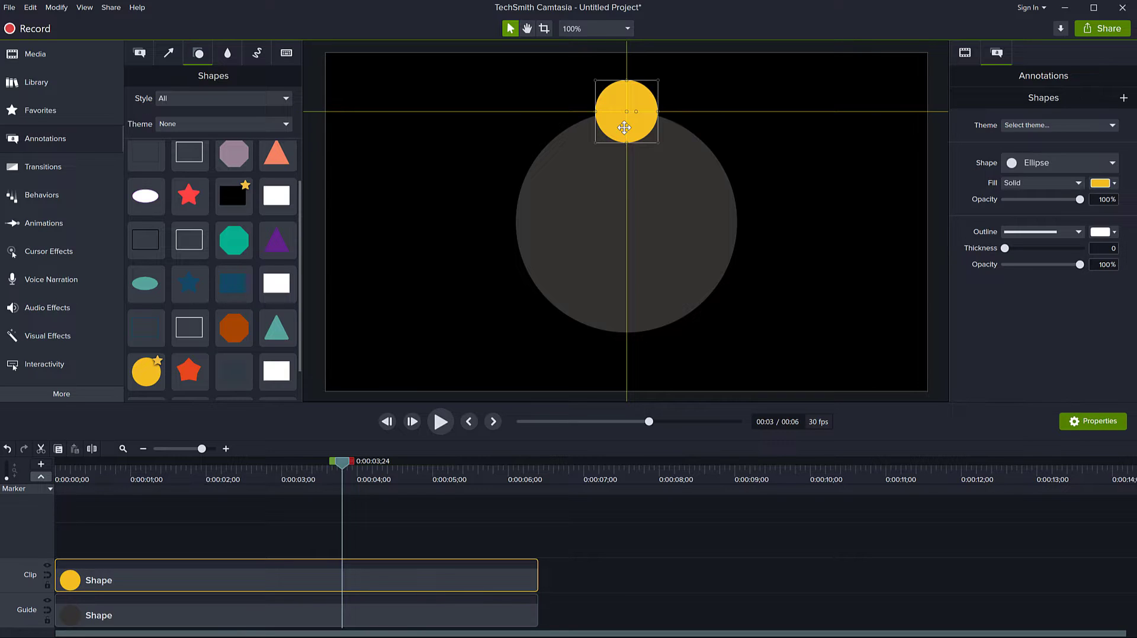
mouse_move(624, 127)
left_mouse_down()
mouse_move(607, 221)
mouse_move(630, 125)
mouse_move(616, 116)
mouse_move(620, 124)
left_mouse_up()
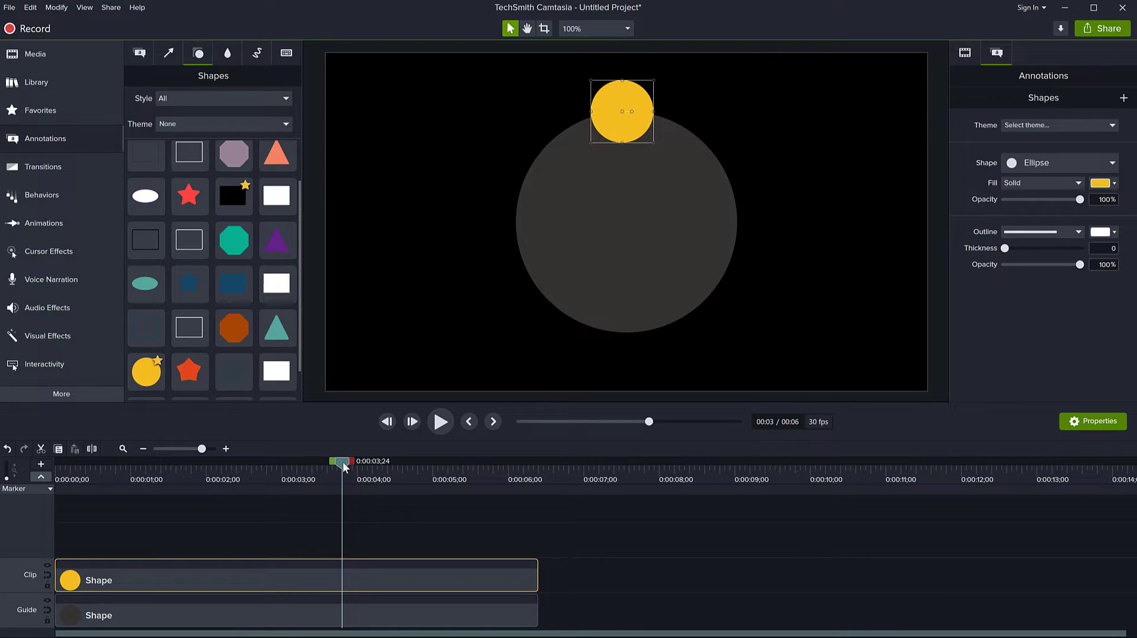
left_click_drag(342, 464, 31, 482)
scroll(171, 564, "up", 2)
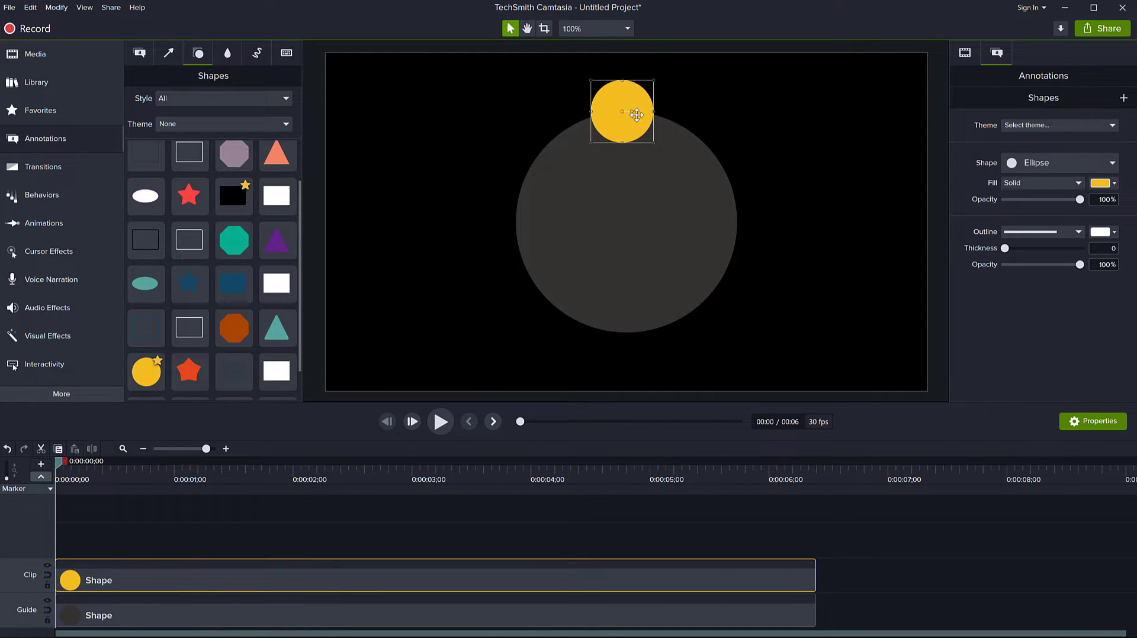
mouse_move(614, 124)
left_mouse_down()
mouse_move(638, 124)
mouse_move(617, 135)
mouse_move(650, 195)
mouse_move(628, 212)
mouse_move(617, 125)
mouse_move(631, 115)
mouse_move(616, 127)
mouse_move(627, 147)
mouse_move(611, 152)
mouse_move(628, 153)
mouse_move(618, 127)
left_mouse_up()
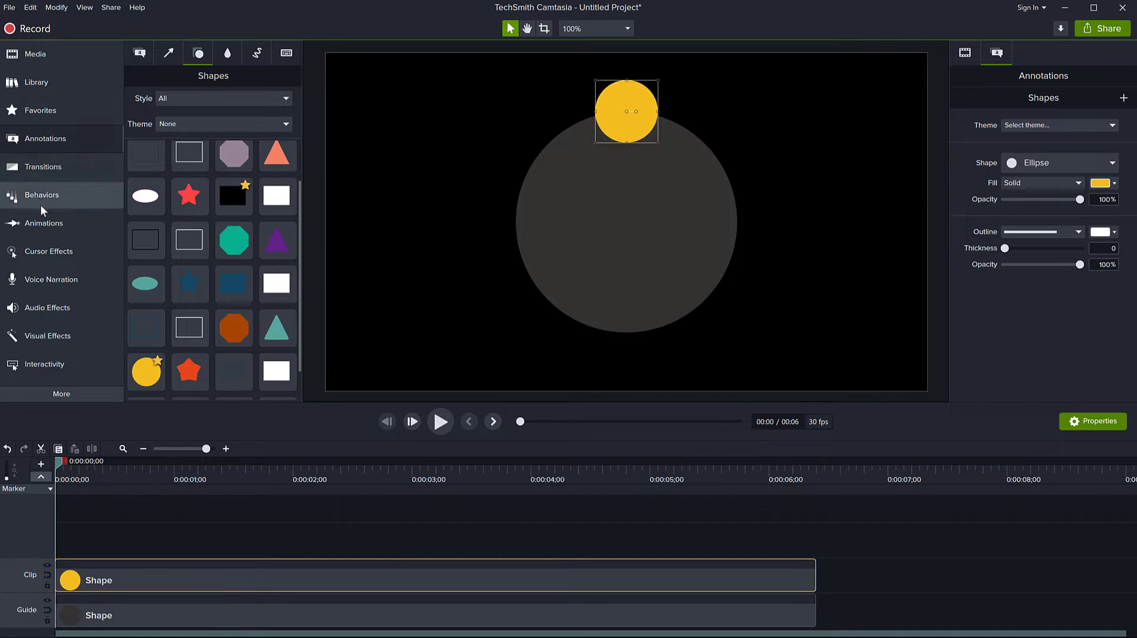
Apply a Custom animation to the yellow circle's clip, starting at 0 seconds and lasting 3 seconds
left_click(40, 223)
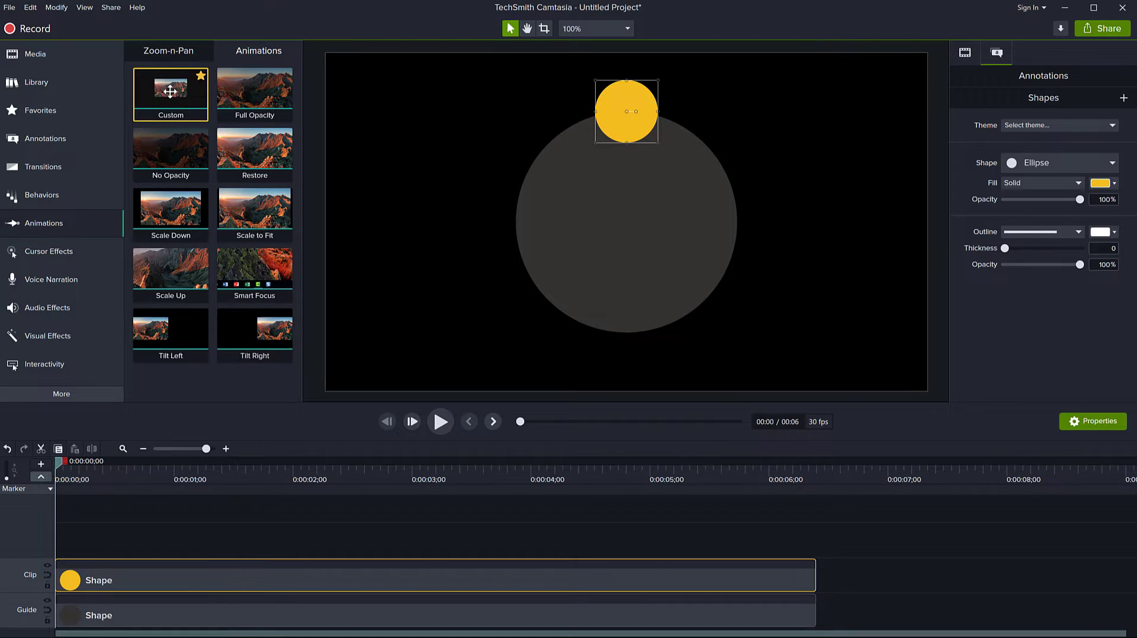
left_click_drag(170, 91, 142, 586)
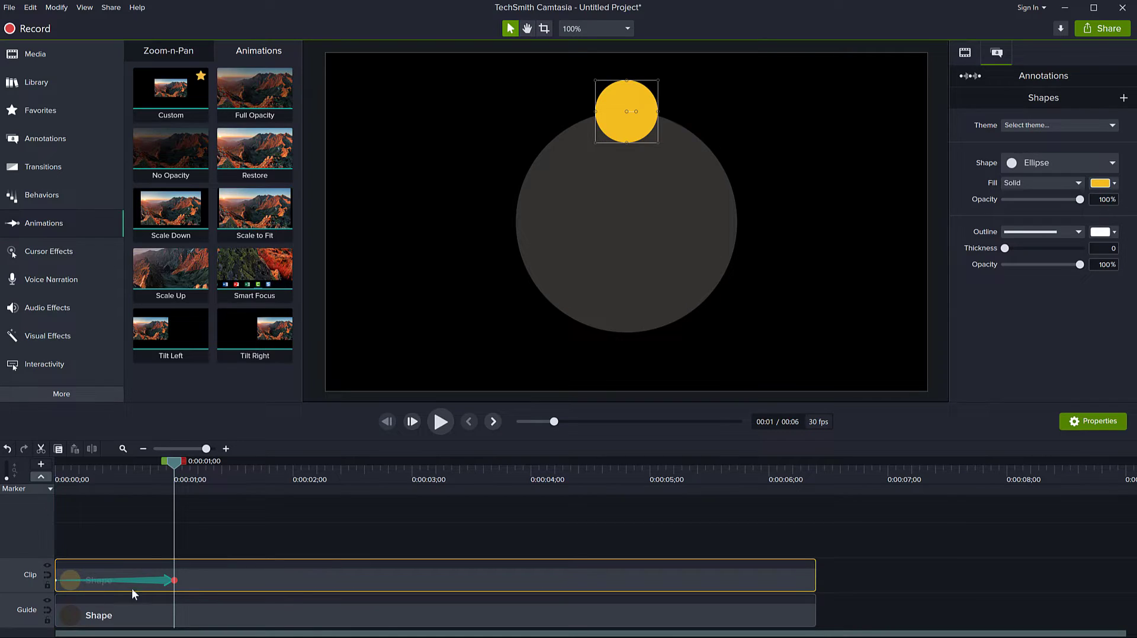
mouse_move(145, 581)
left_mouse_down()
mouse_move(207, 589)
mouse_move(143, 600)
left_mouse_up()
left_click_drag(174, 581, 413, 592)
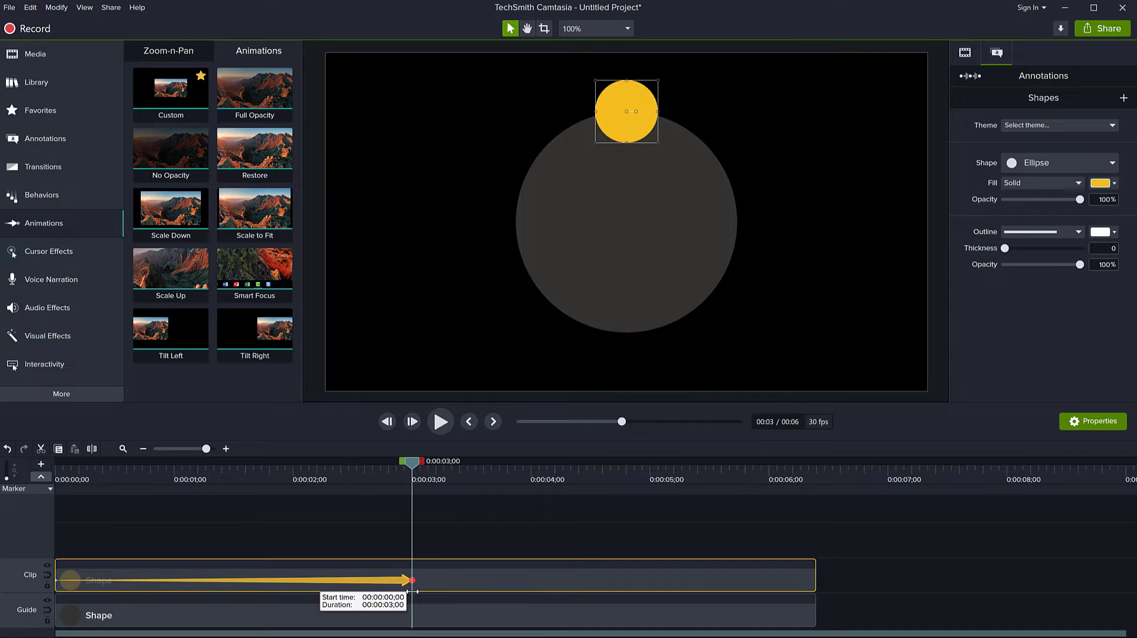
left_click_drag(417, 592, 417, 591)
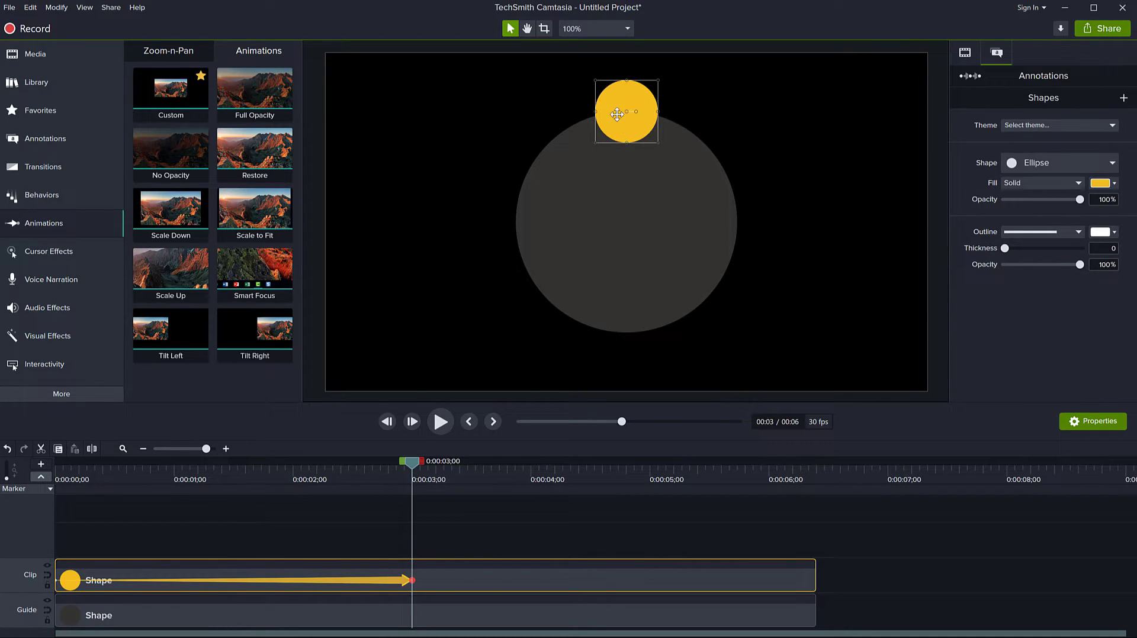
Move the yellow circle straight down at 3 seconds so that it is centred on the lowest point of the guide circle
left_click_drag(631, 126, 632, 349)
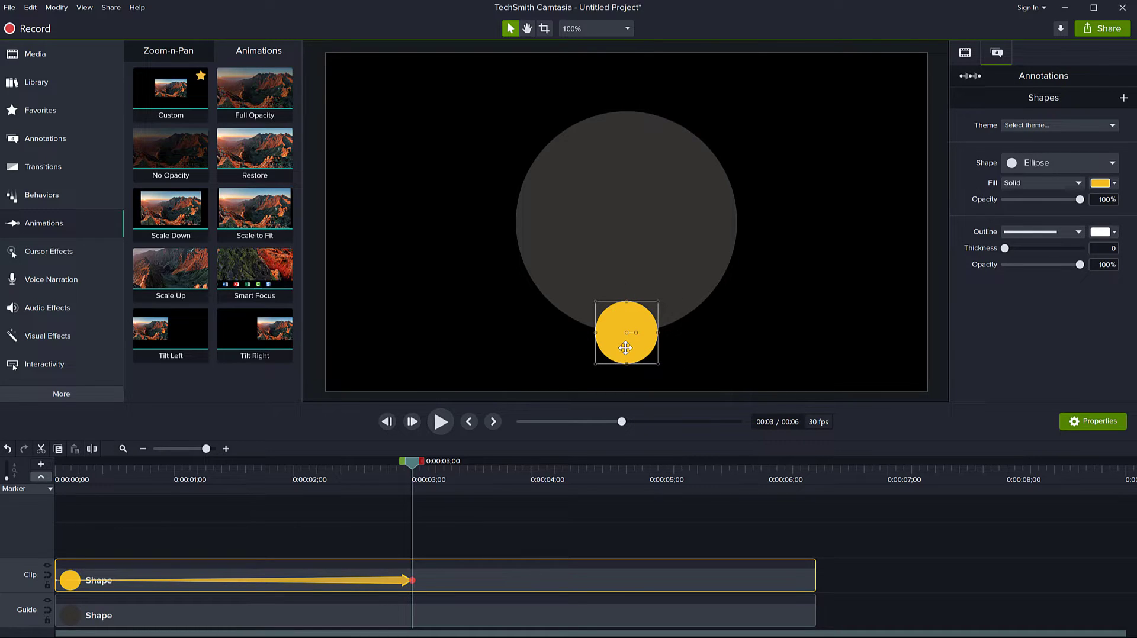
left_click_drag(625, 348, 626, 346)
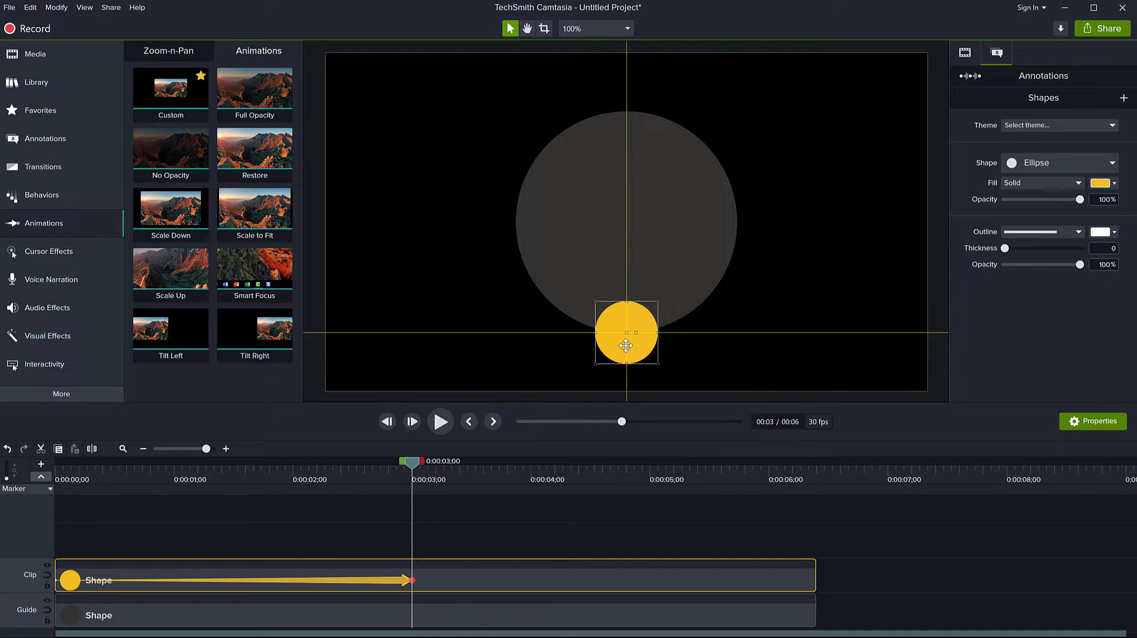
left_click_drag(626, 346, 626, 346)
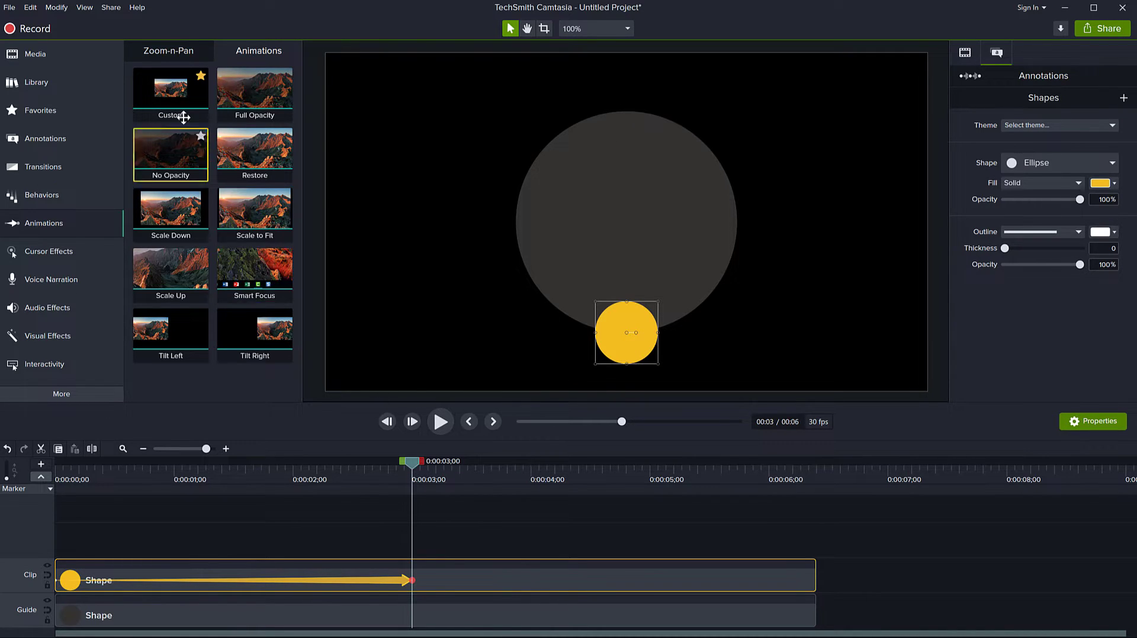
Add a second Custom animation to the yellow circle's clip directly after the first, running from 3 to 4 seconds
left_click_drag(163, 84, 462, 578)
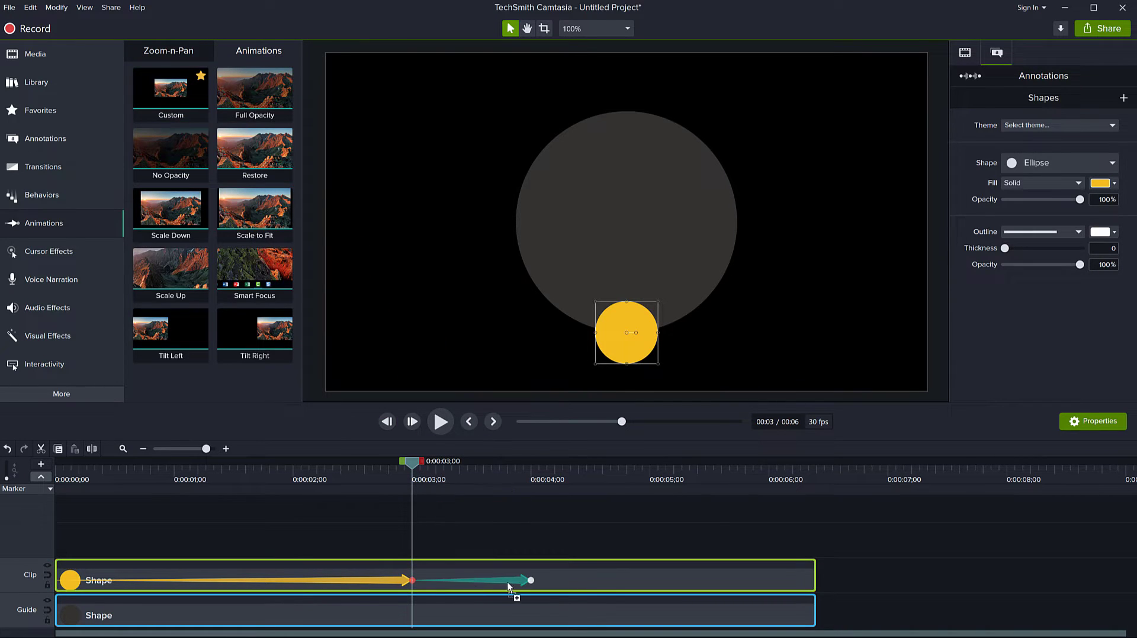
left_click_drag(547, 583, 535, 581)
left_click_drag(548, 582, 509, 584)
left_click_drag(505, 585, 514, 582)
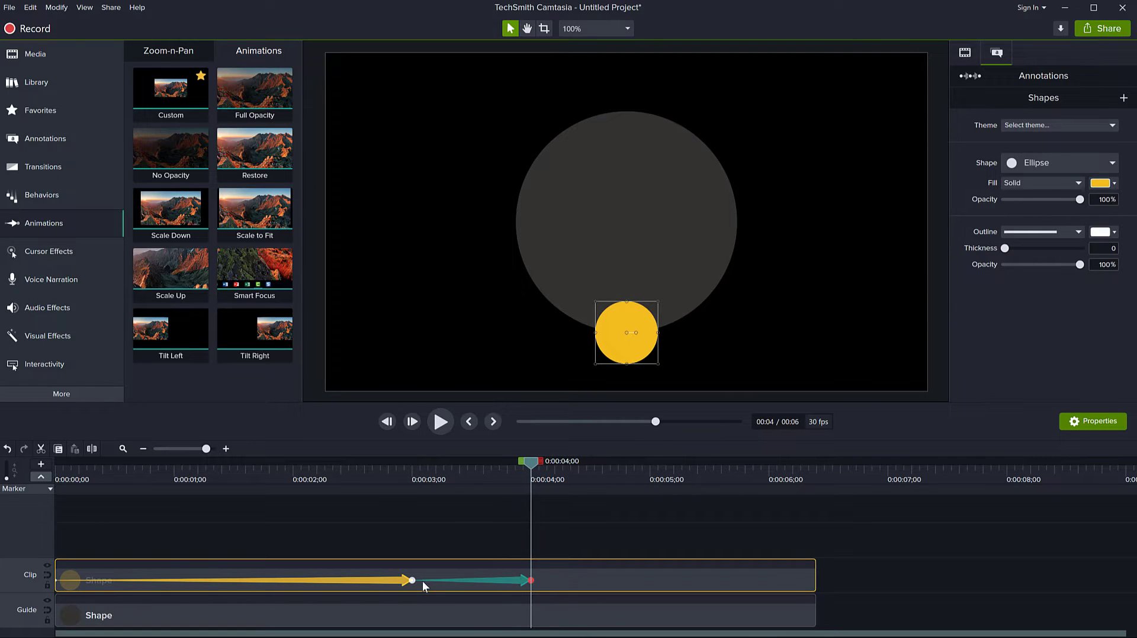
Extend the second animation to end at 6 seconds and move the yellow circle straight up onto the guide circle's topmost point there
left_click(532, 580)
left_click_drag(532, 581, 769, 585)
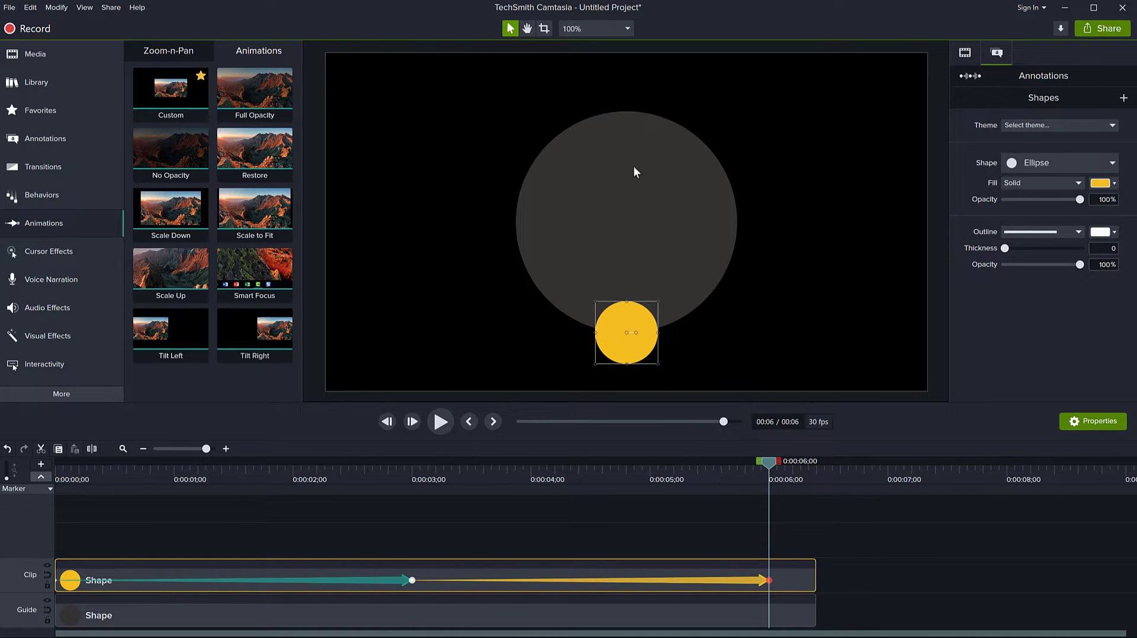
left_click_drag(636, 359, 628, 147)
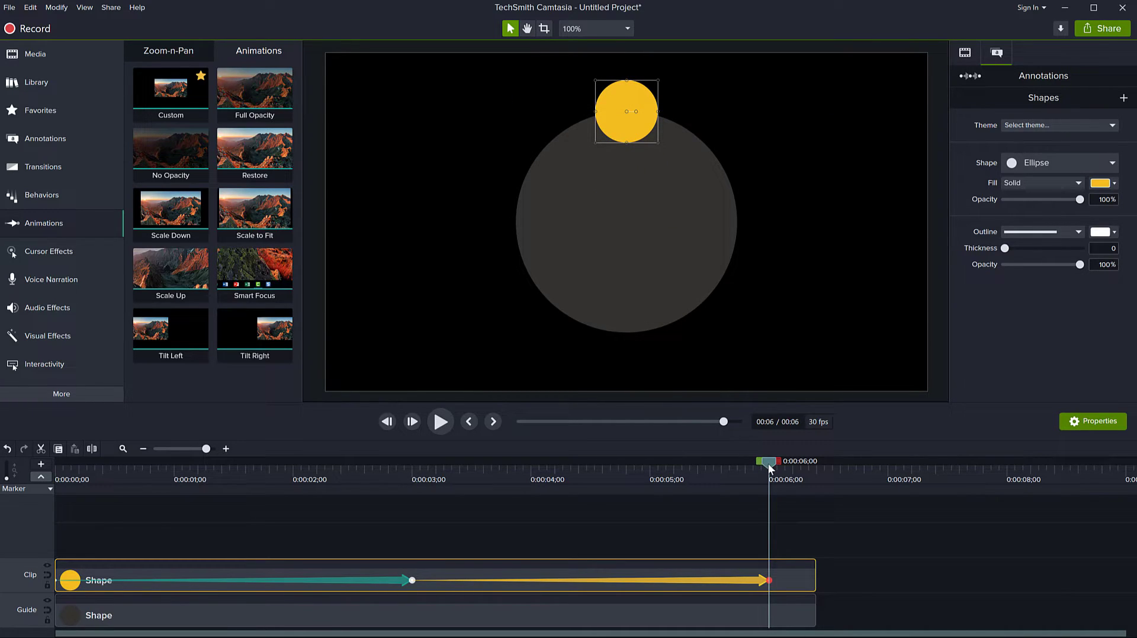
Play the timeline from the start to check the yellow circle's vertical down-and-up movement
left_click_drag(769, 465, 56, 465)
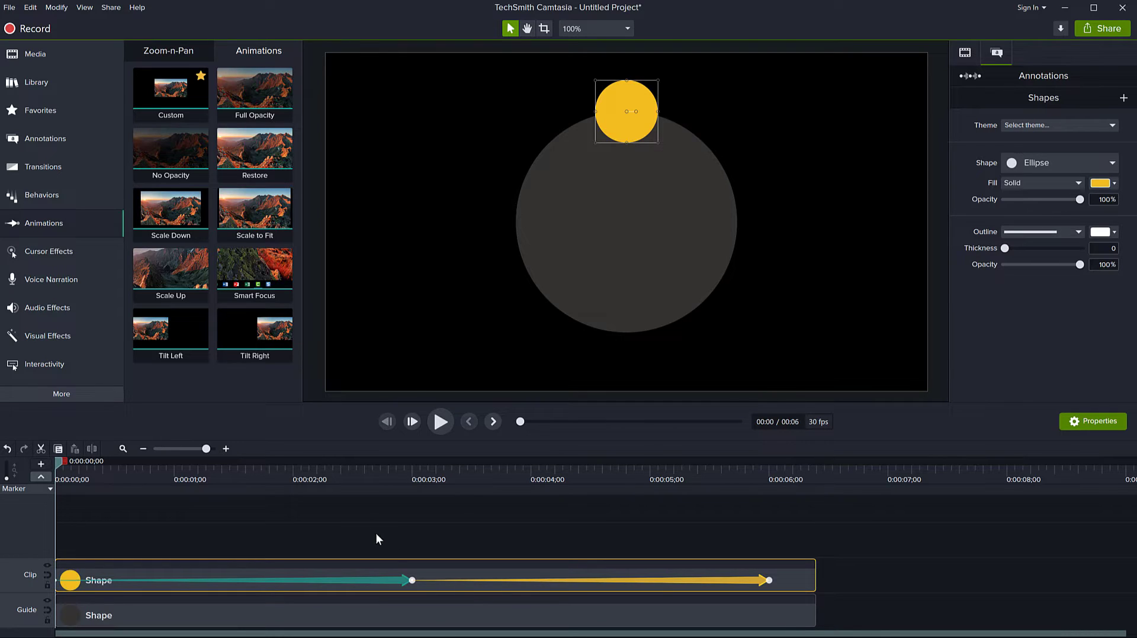
left_click(439, 423)
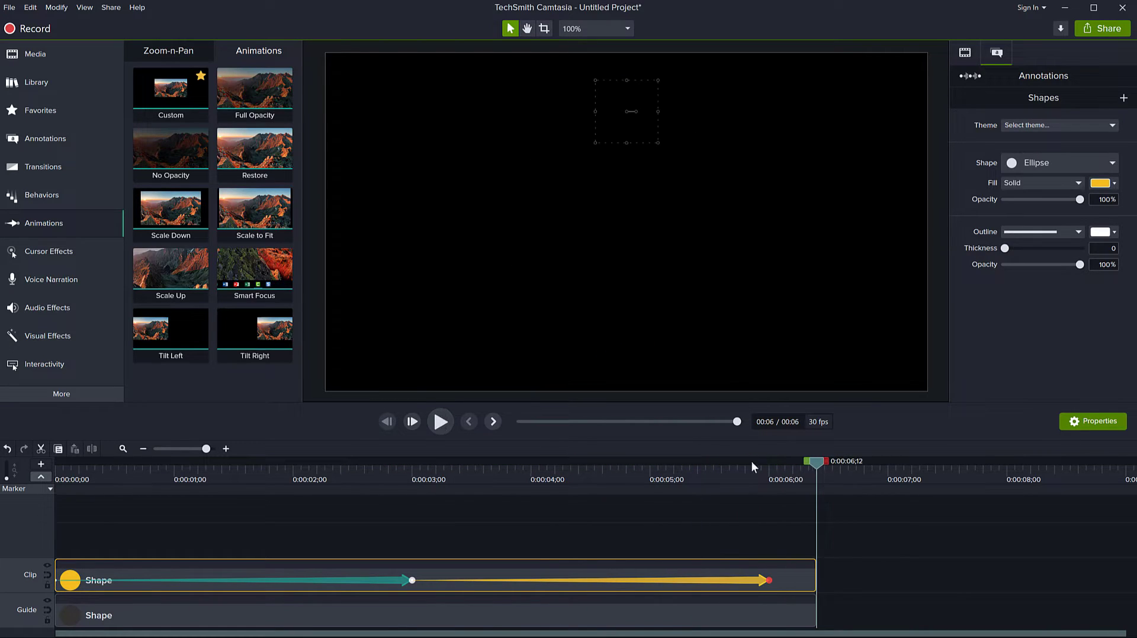
left_click_drag(819, 461, 356, 591)
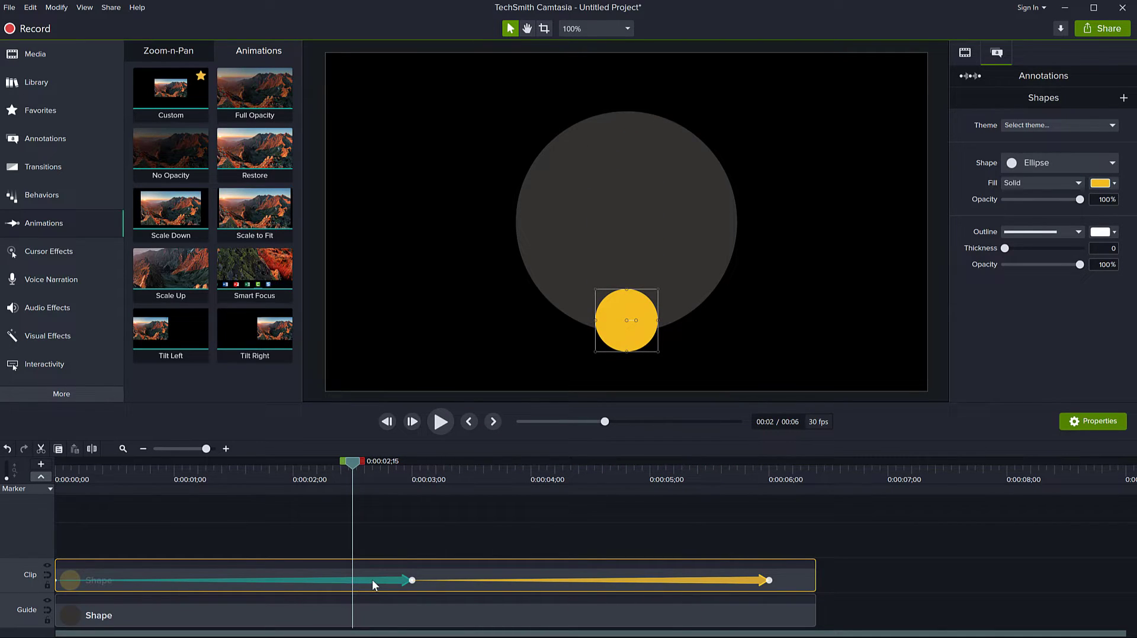
Set the easing of both animations on the yellow circle's clip to Exponential In/Out
right_click(372, 580)
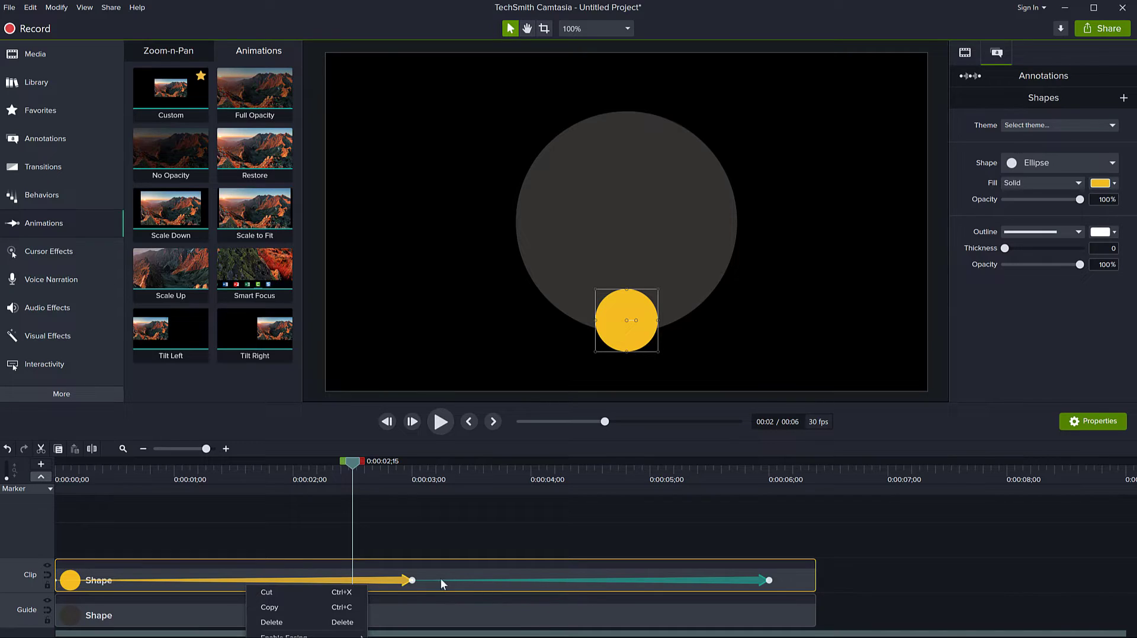
left_click(540, 531)
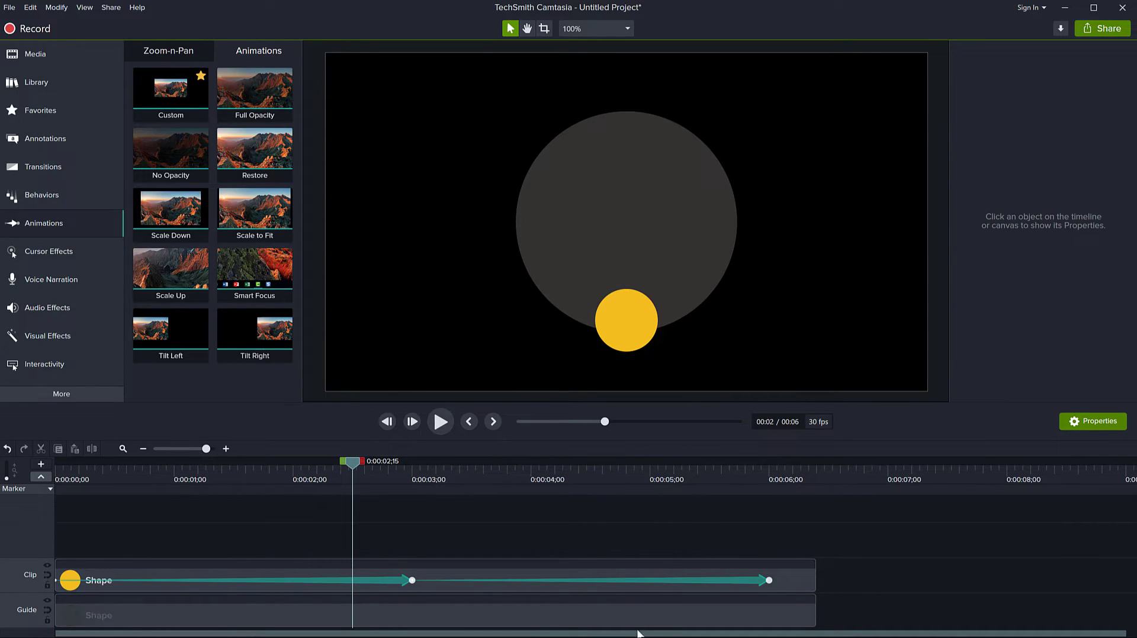
left_click_drag(635, 635, 630, 524)
right_click(361, 466)
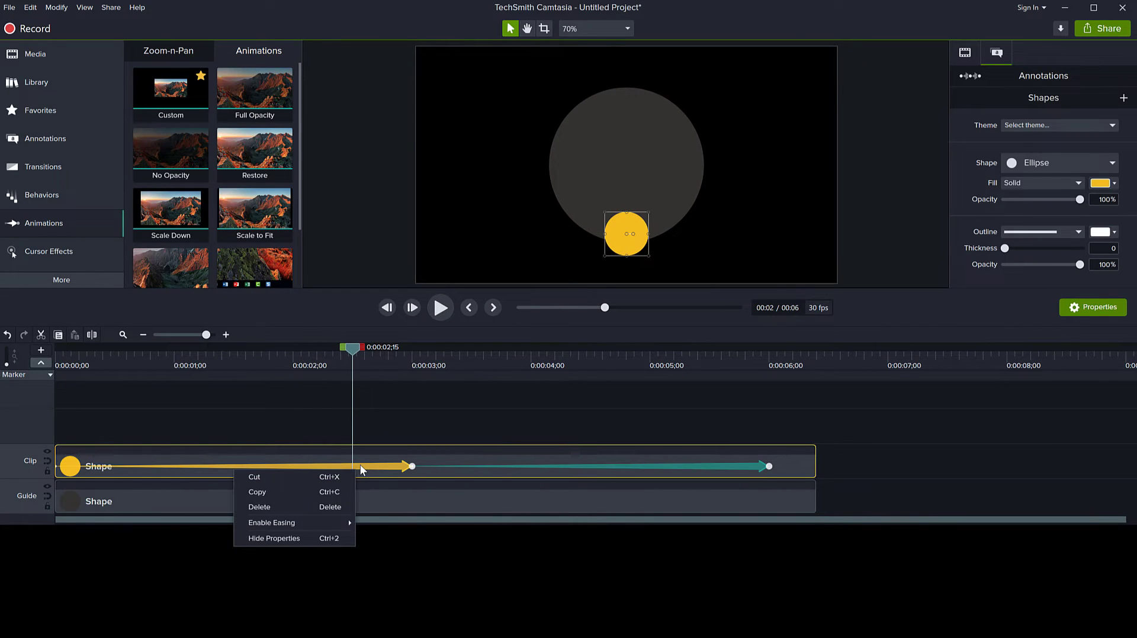
mouse_move(276, 524)
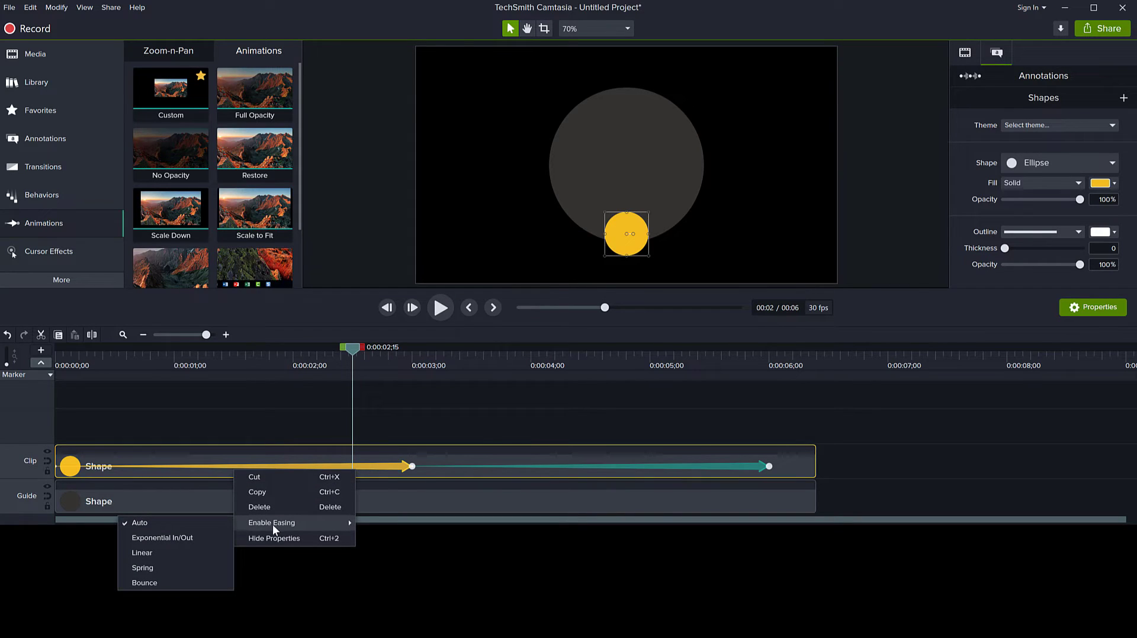
left_click(158, 539)
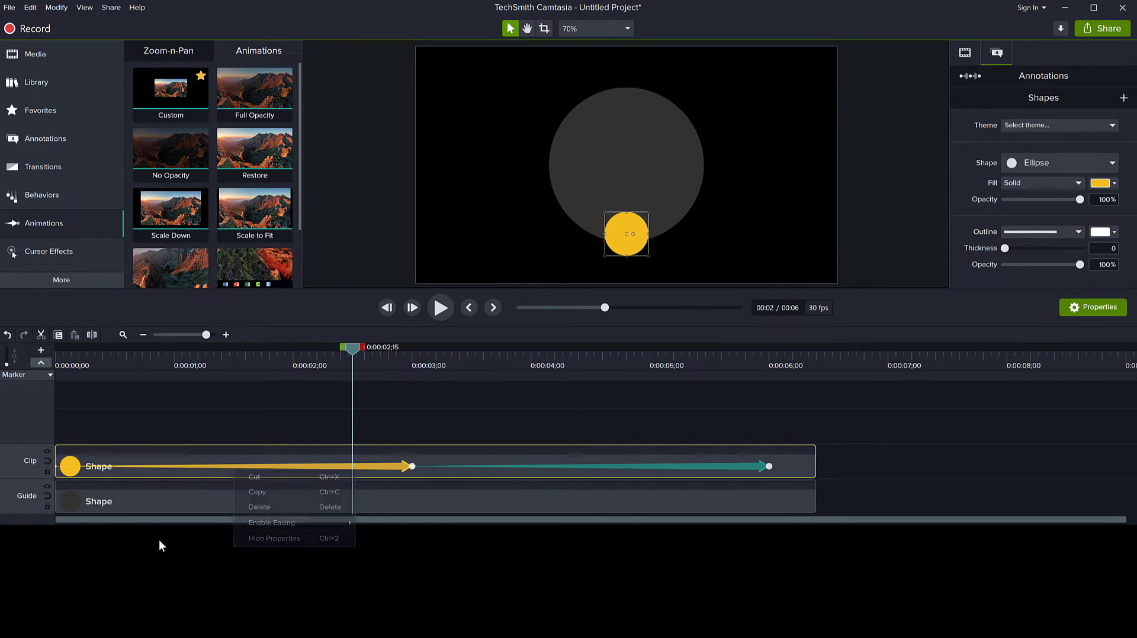
right_click(690, 465)
mouse_move(583, 526)
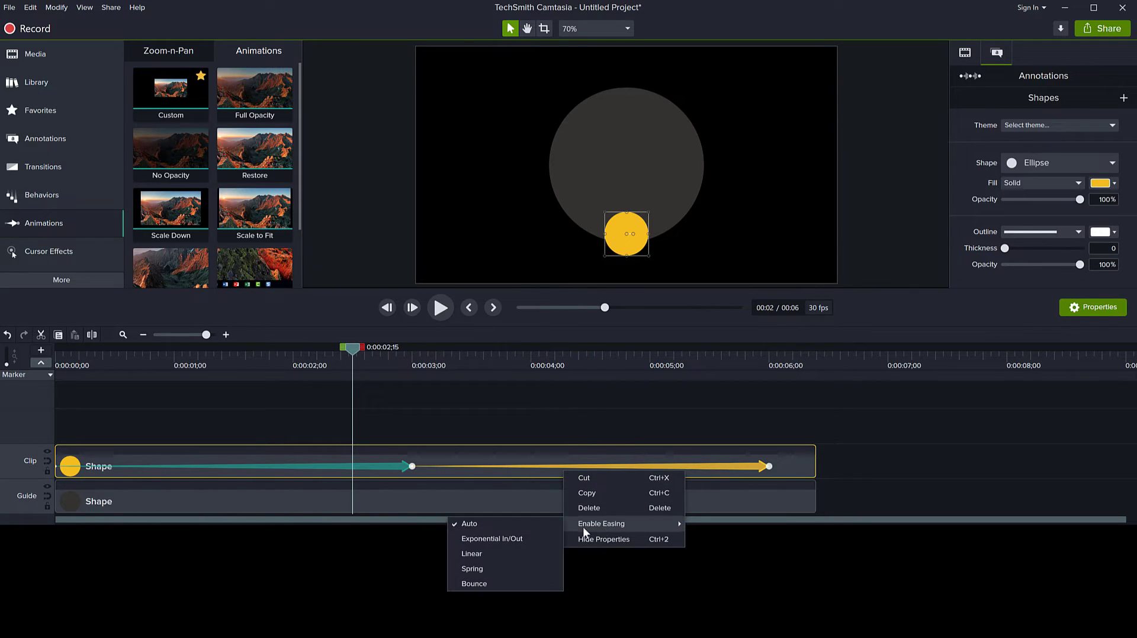
left_click(491, 540)
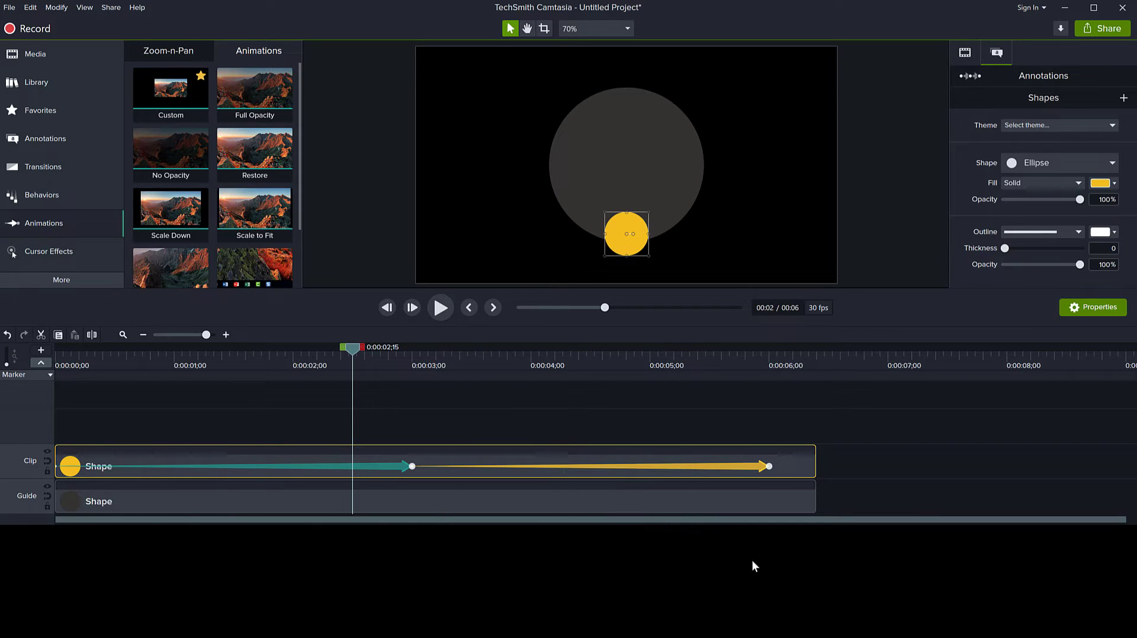
left_click_drag(746, 526, 729, 637)
Play the timeline from the start again and scrub back through it to review the eased motion
left_click_drag(354, 464, 19, 463)
key("space")
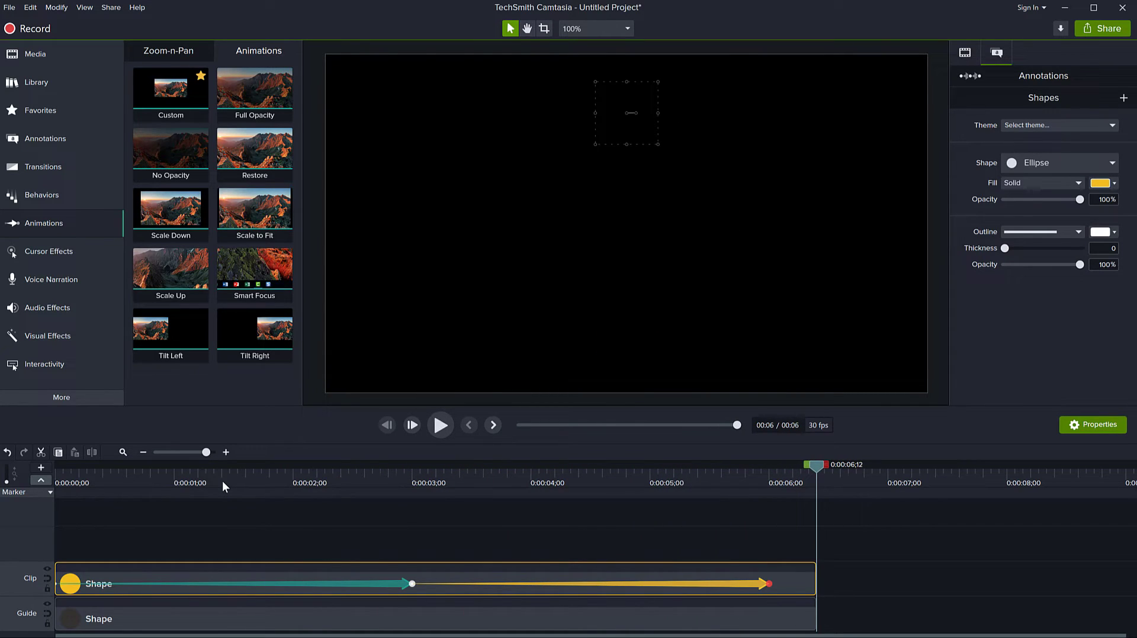
left_click_drag(815, 474, 605, 551)
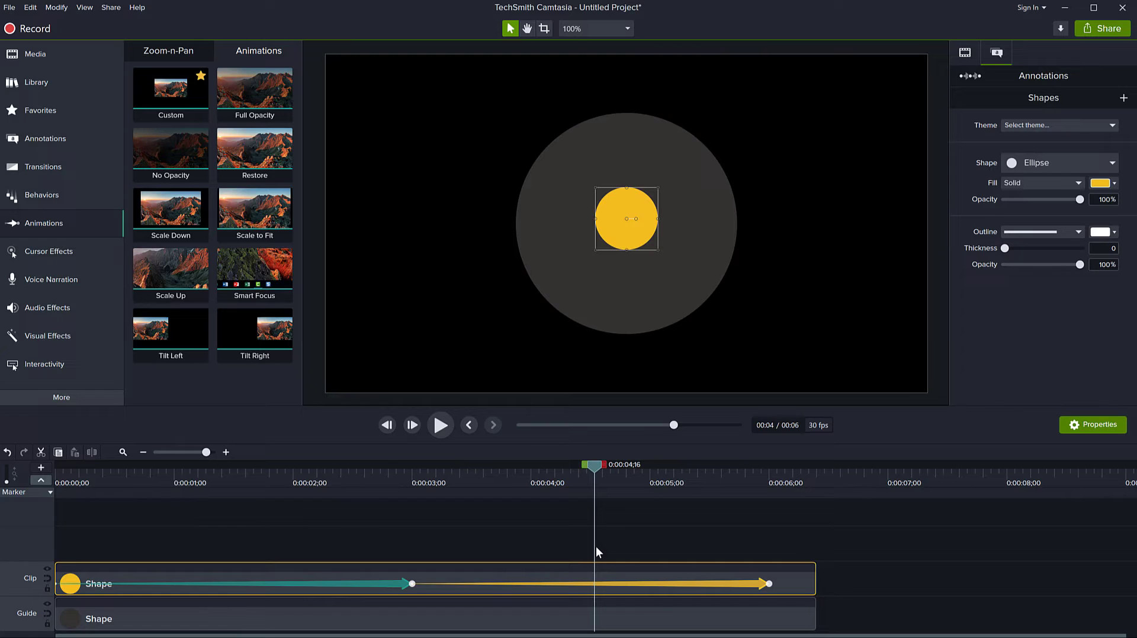
left_click_drag(596, 548, 44, 538)
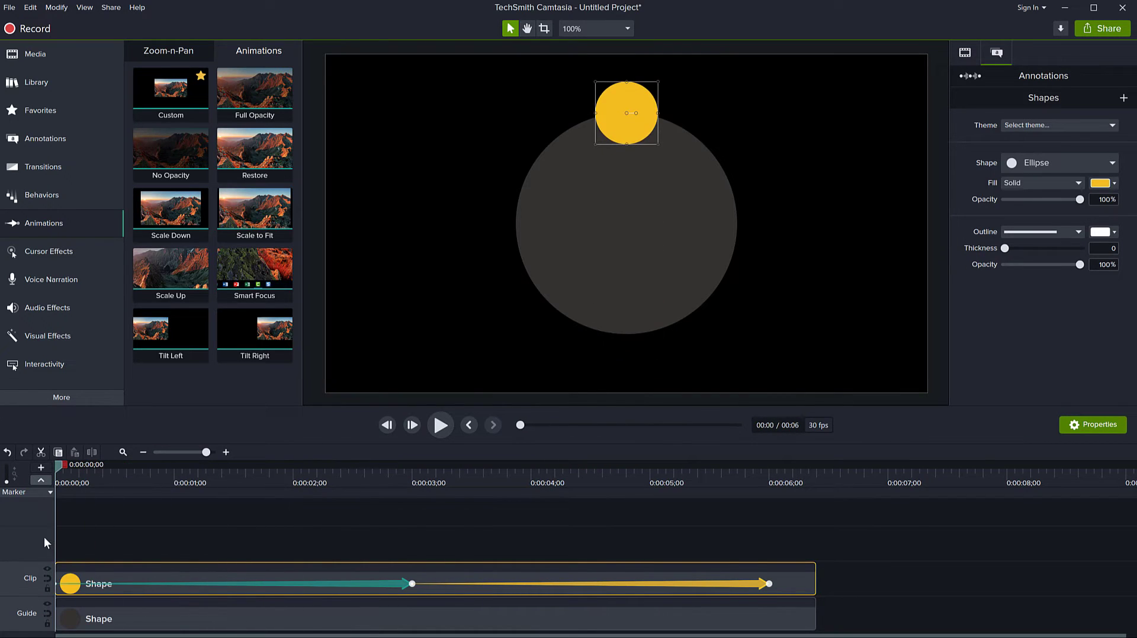
left_click(787, 588)
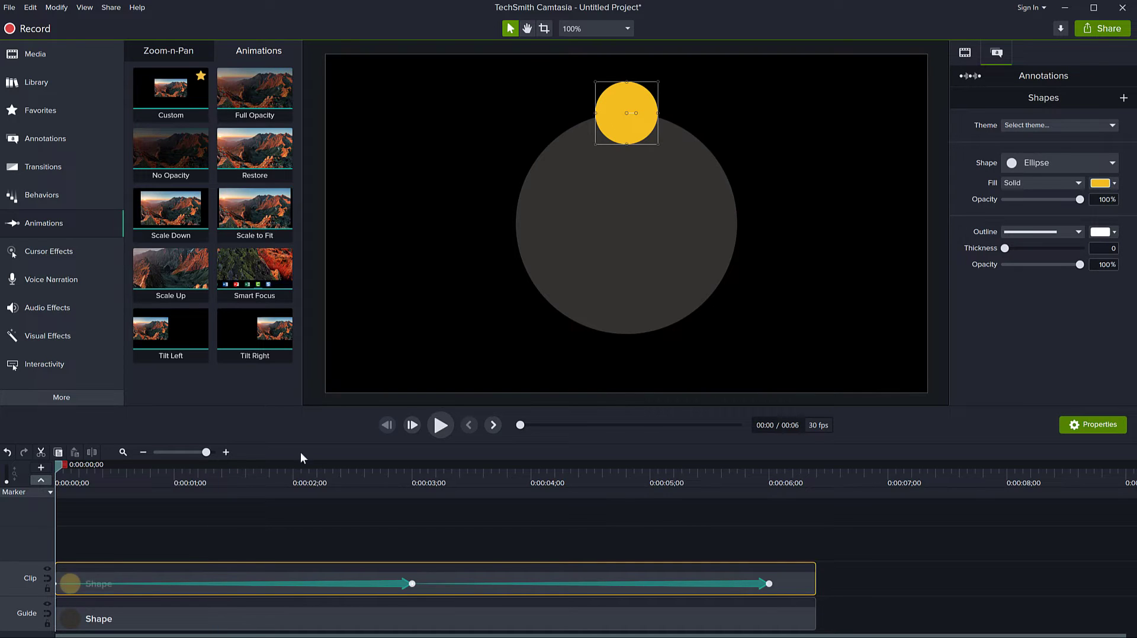
left_click_drag(163, 114, 231, 592)
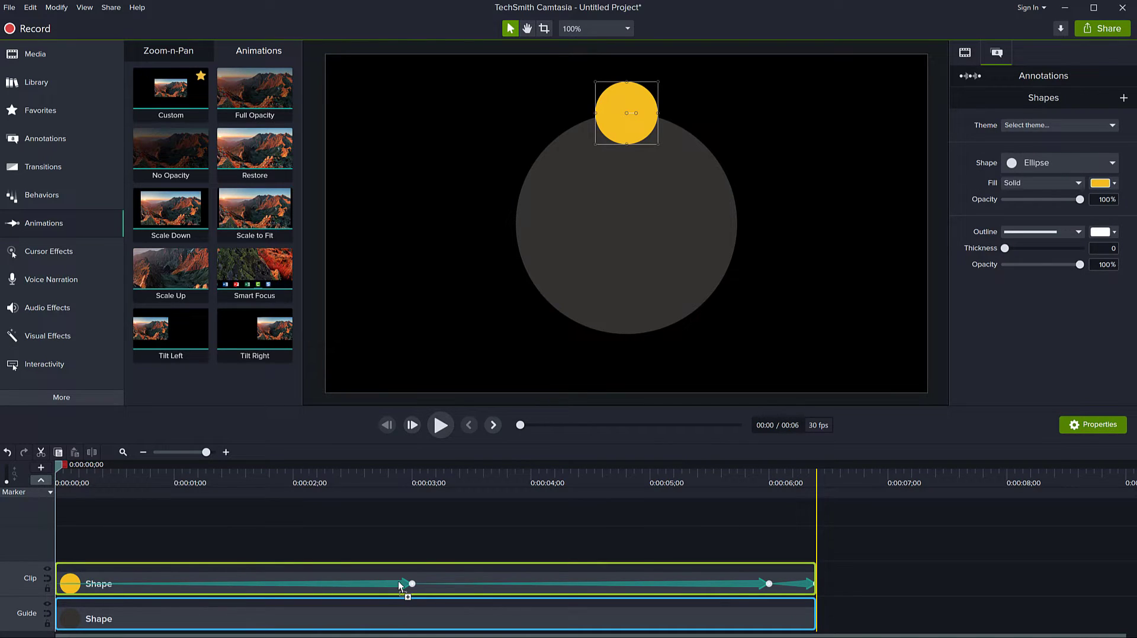
left_click_drag(400, 587, 200, 96)
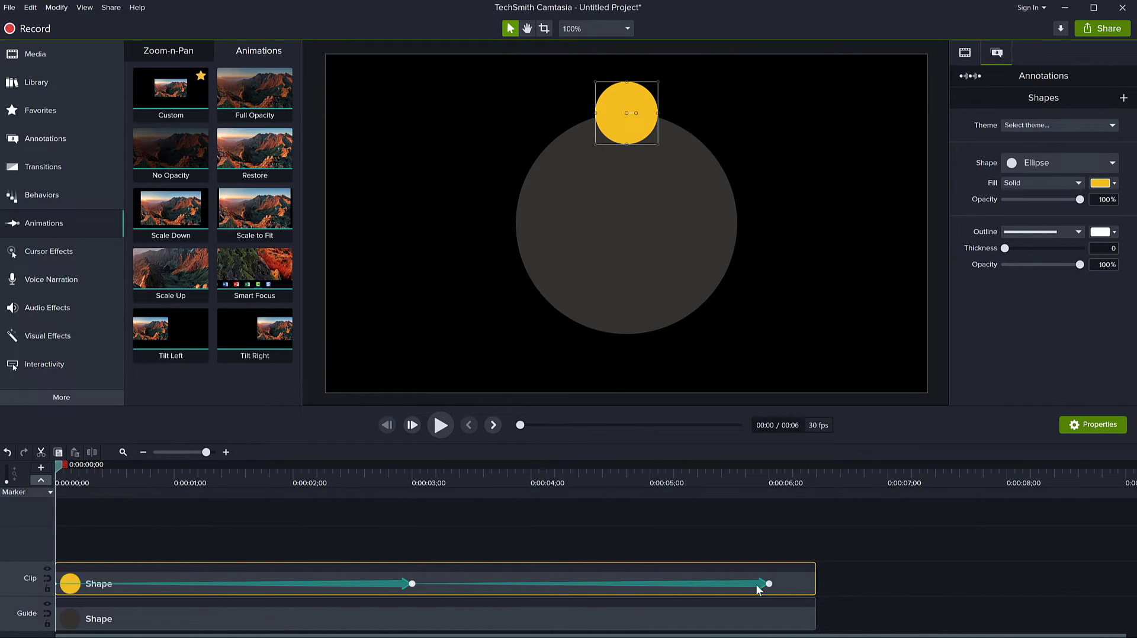
Group the yellow circle's clip and name the group Circle, leaving the group collapsed on the timeline
right_click(794, 576)
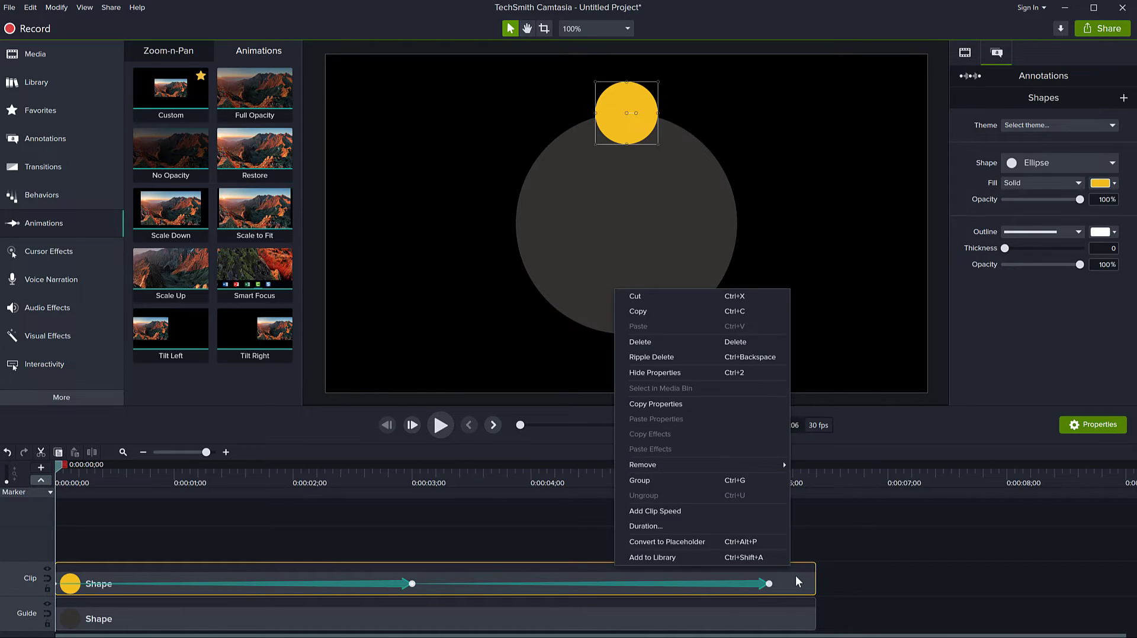
left_click(655, 484)
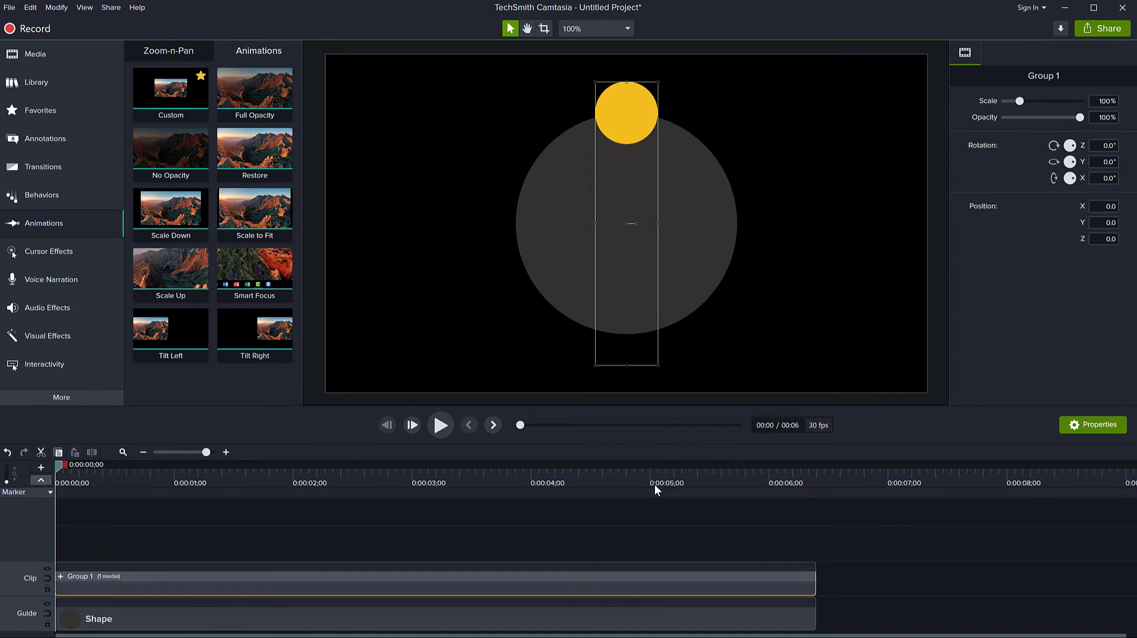
double_click(81, 580)
key("BackSpace")
key("BackSpace")
type("ircle")
key("Delete")
key("Delete")
key("Delete")
key("Delete")
key("Return")
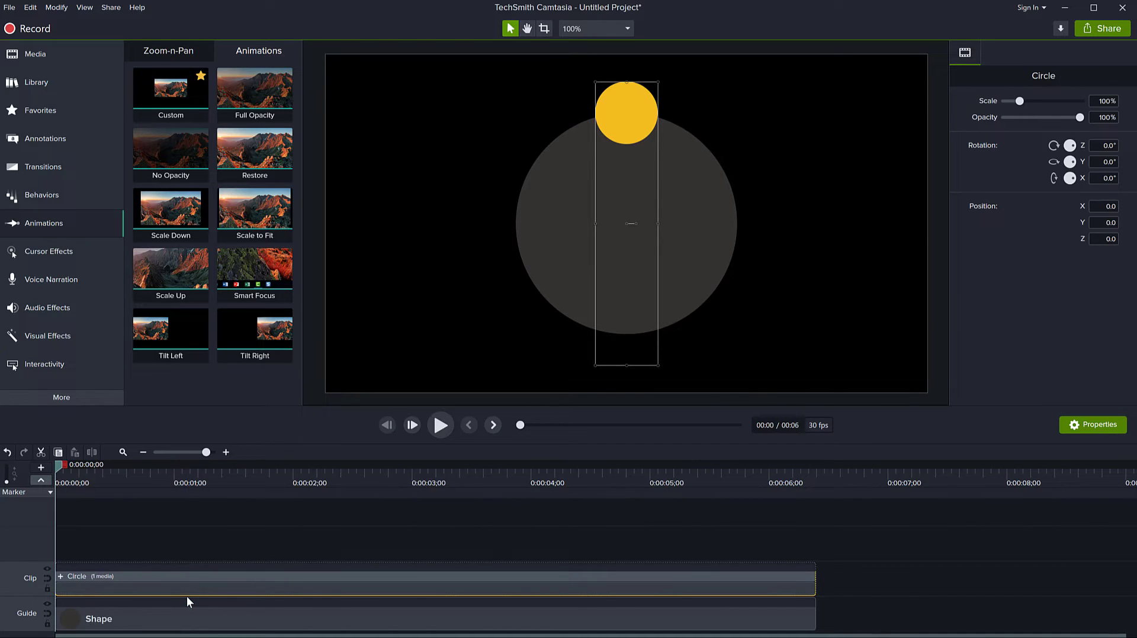
left_click(60, 577)
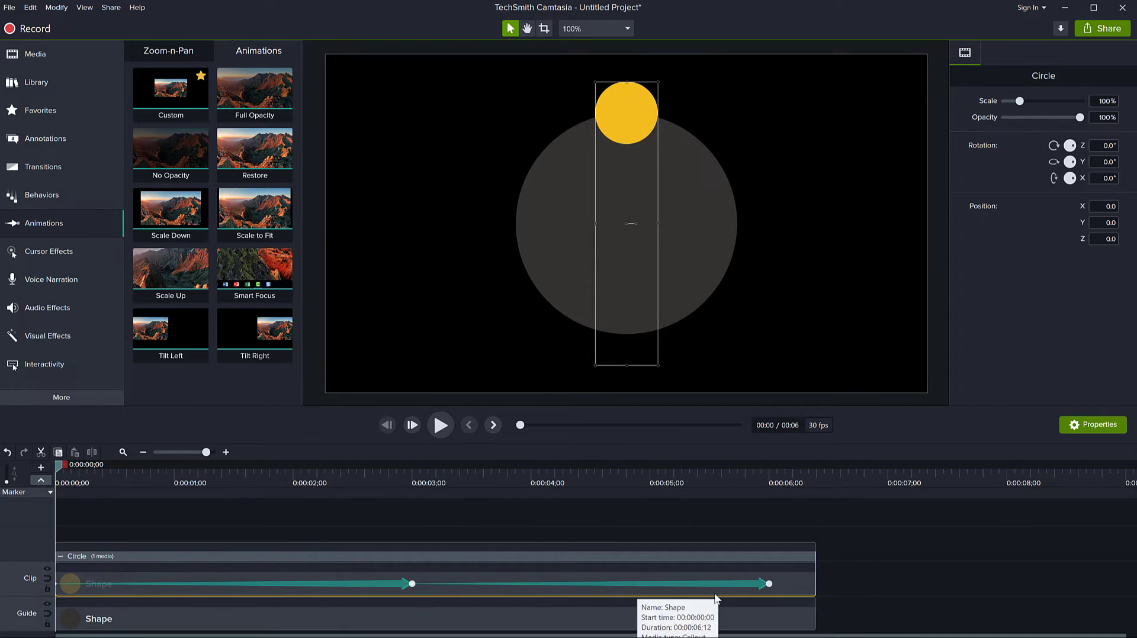
left_click(61, 556)
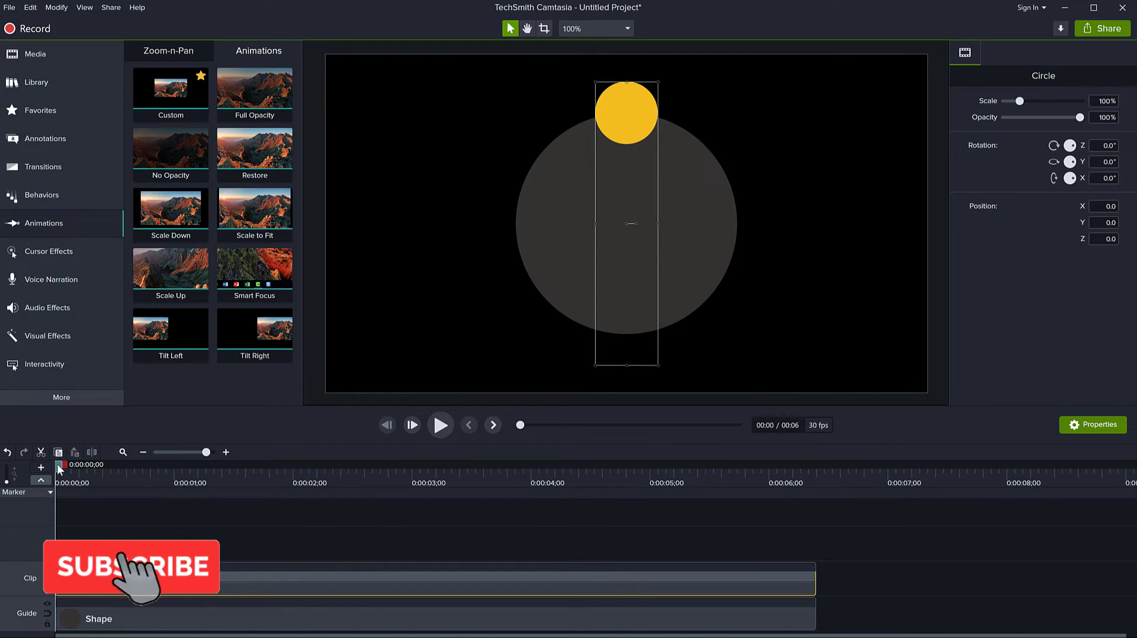
Apply a Custom animation to the Circle group, starting at 0 seconds and ending at 0:00:01;15, where the yellow circle crosses the guide's centre
left_click_drag(57, 463, 588, 571)
left_click_drag(602, 571, 236, 574)
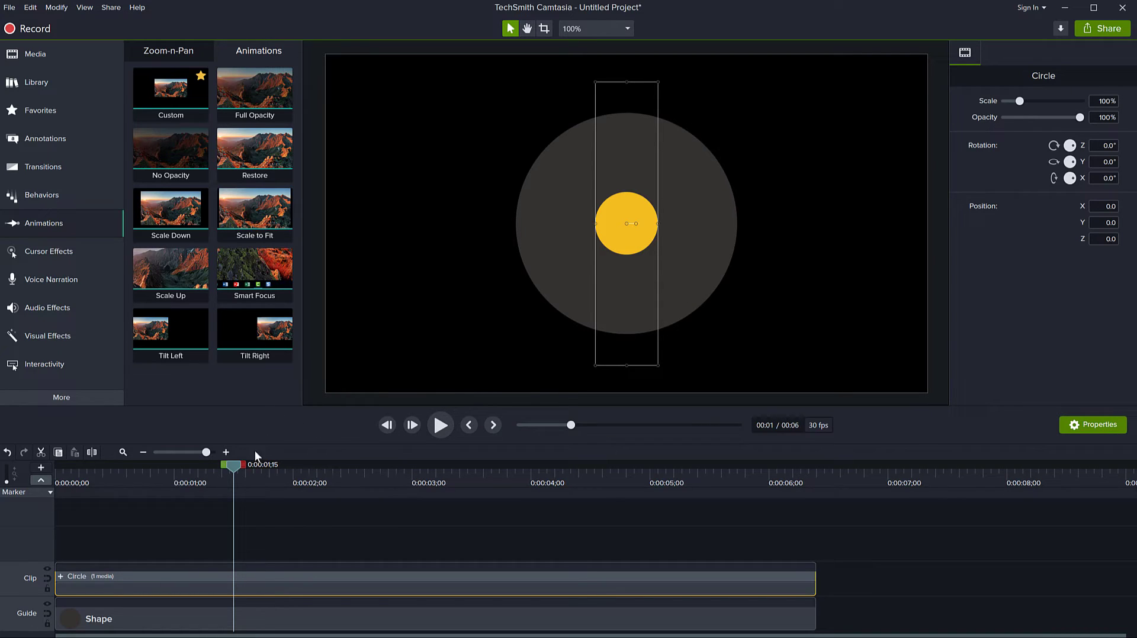
left_click_drag(236, 464, 231, 491)
left_click(233, 493)
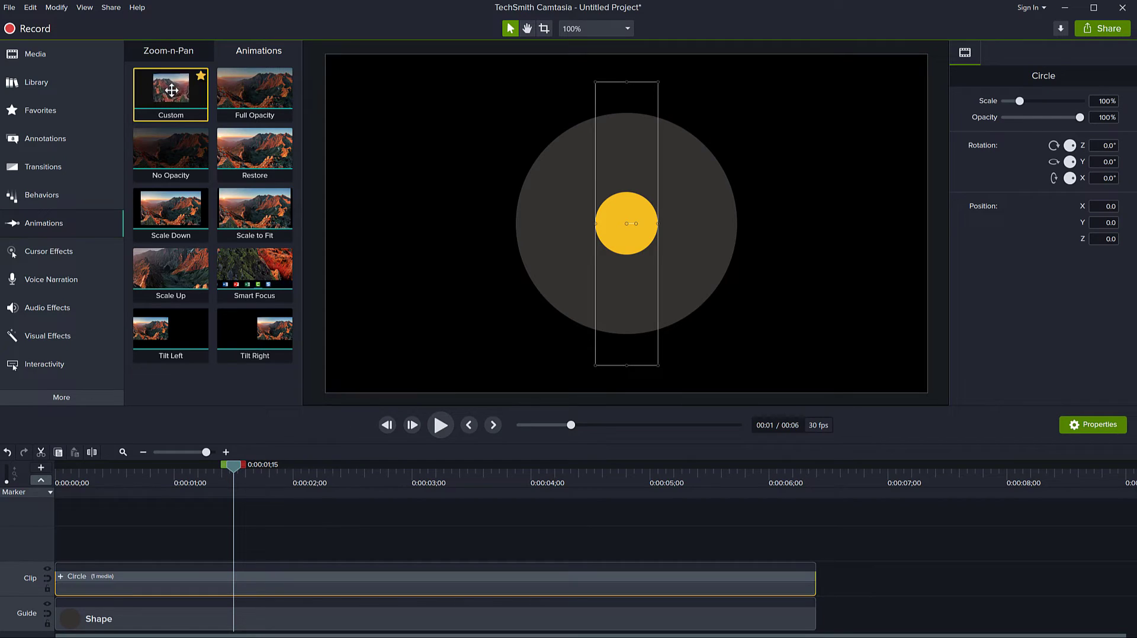
left_click_drag(171, 90, 171, 579)
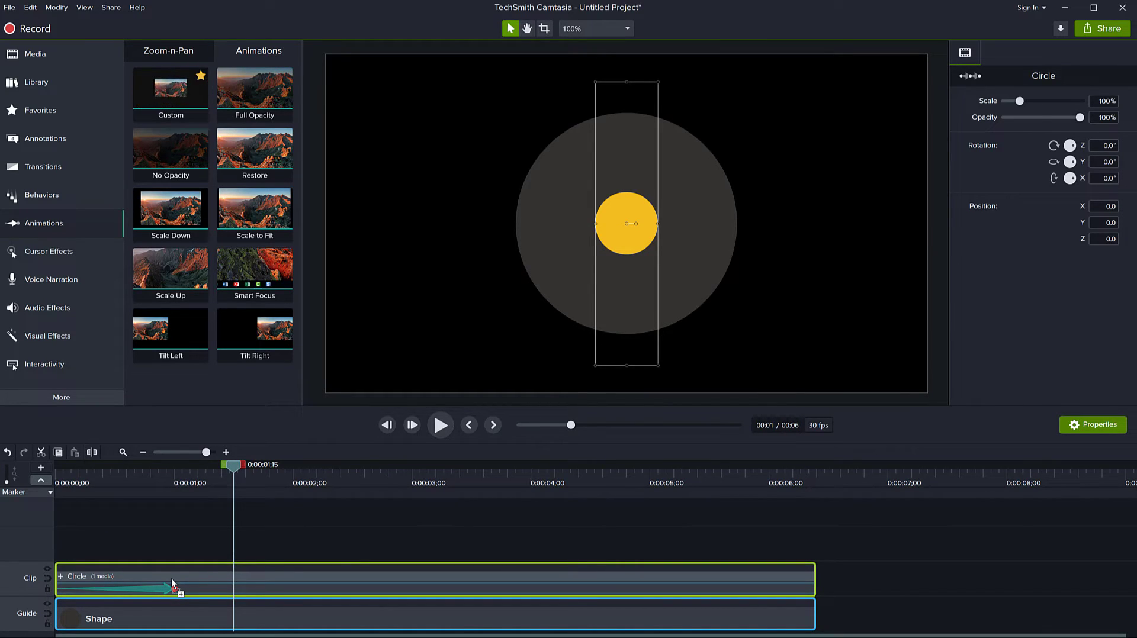
left_click_drag(171, 579, 233, 586)
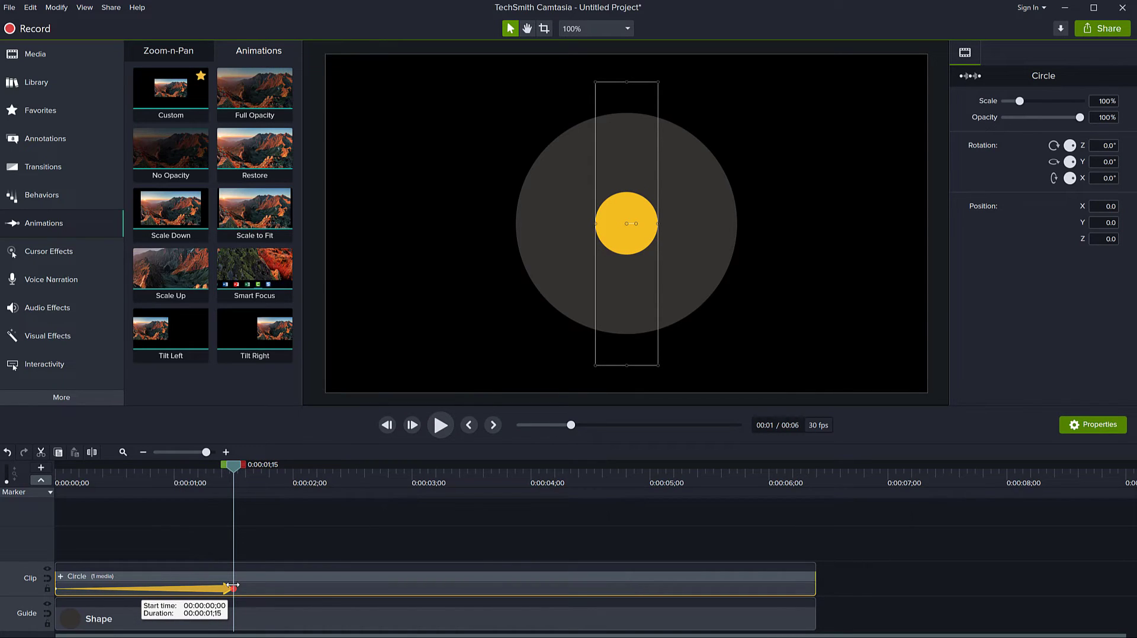
left_click_drag(232, 586, 233, 586)
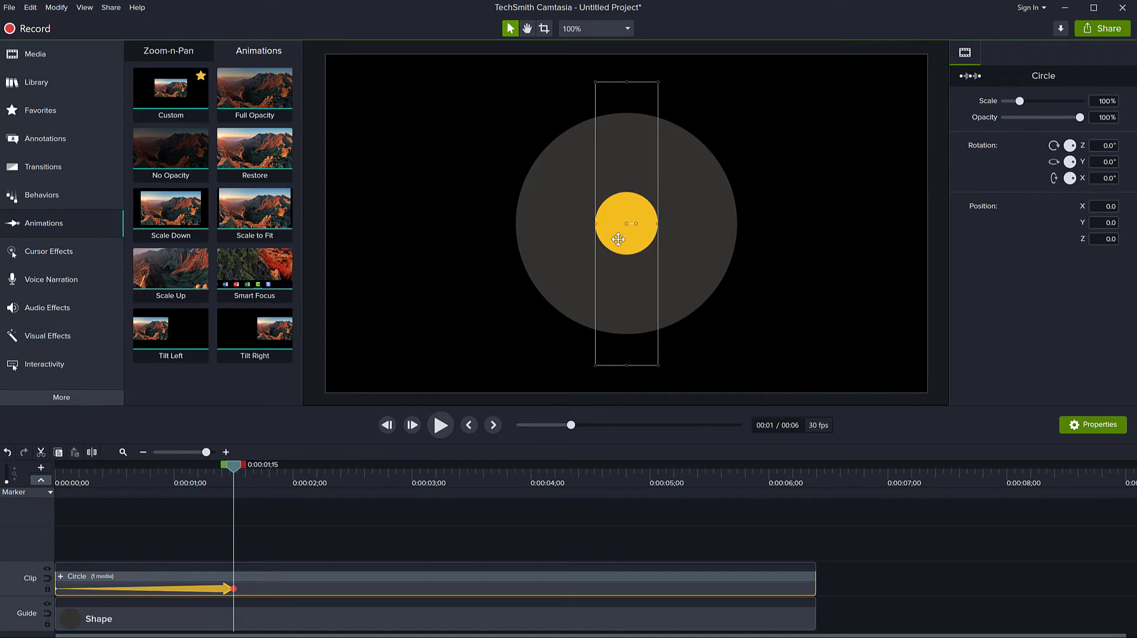
Move the Circle group horizontally to X 353.0 at 0:00:01;15, centring the yellow circle on the guide's rightmost point, and scrub back to check the path
left_click_drag(620, 239, 734, 236)
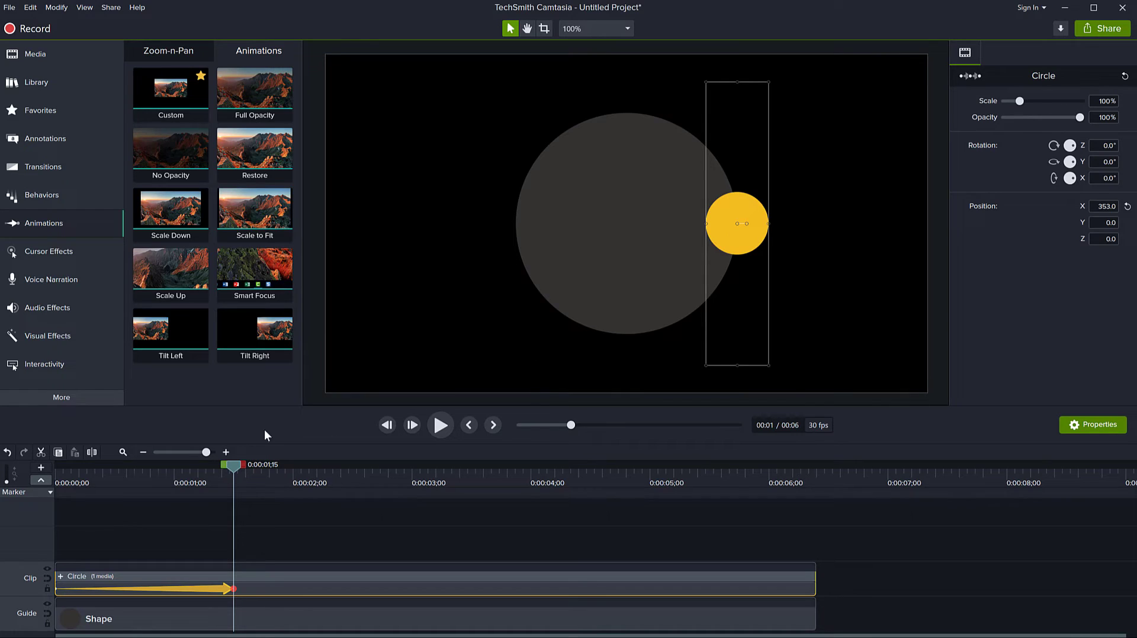
left_click_drag(236, 472, 147, 547)
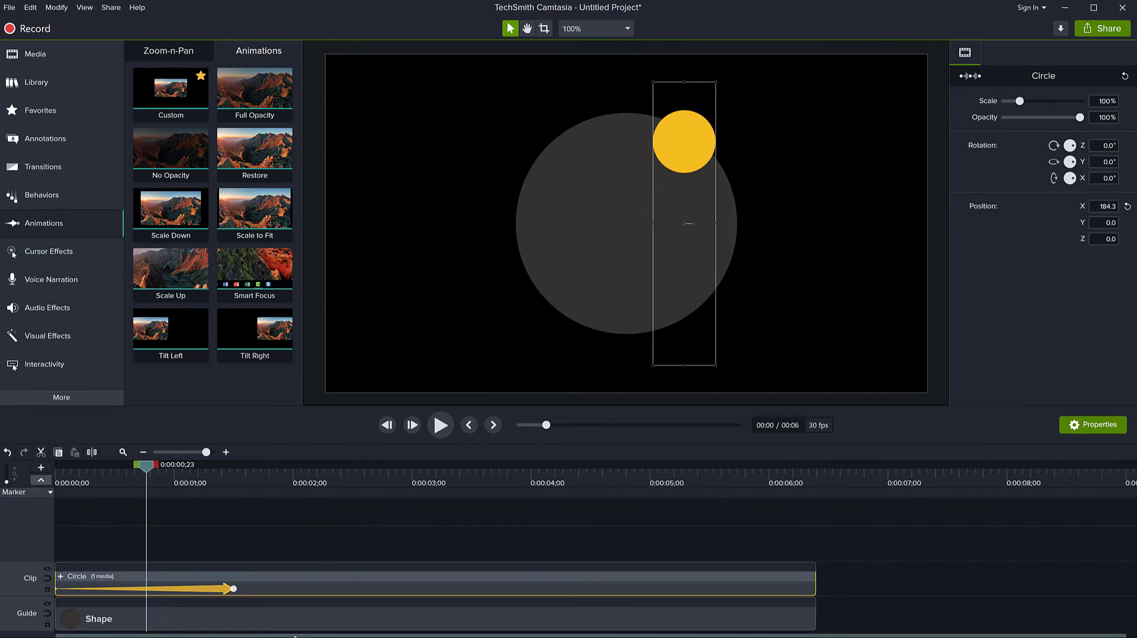
Set the easing of the Circle group's horizontal animation to Exponential In/Out
left_click_drag(296, 637, 296, 557)
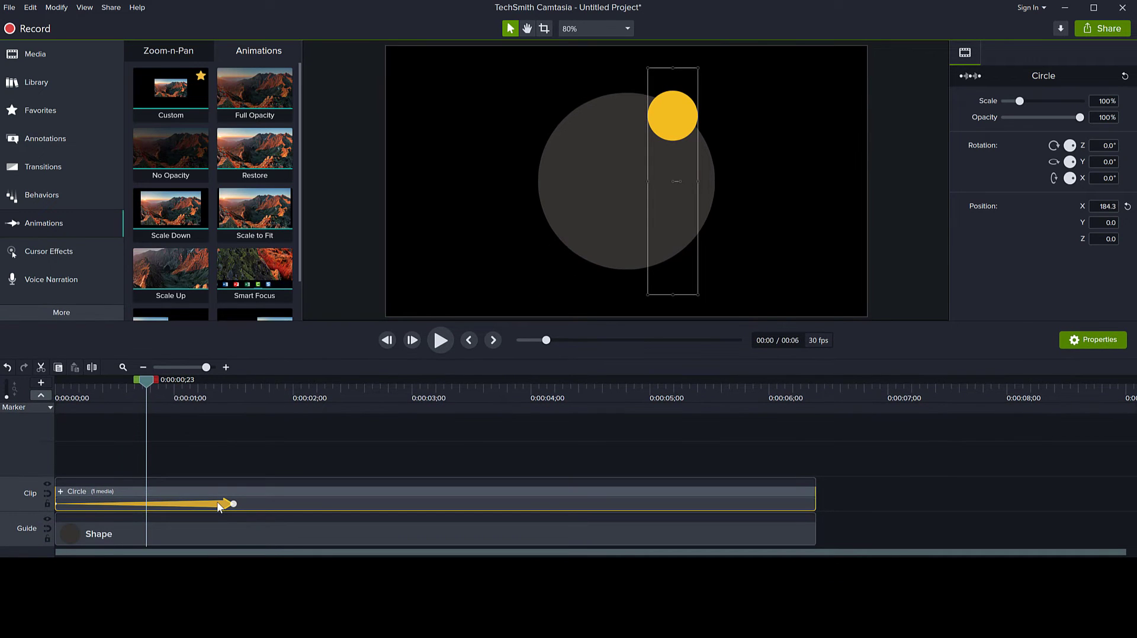
right_click(217, 504)
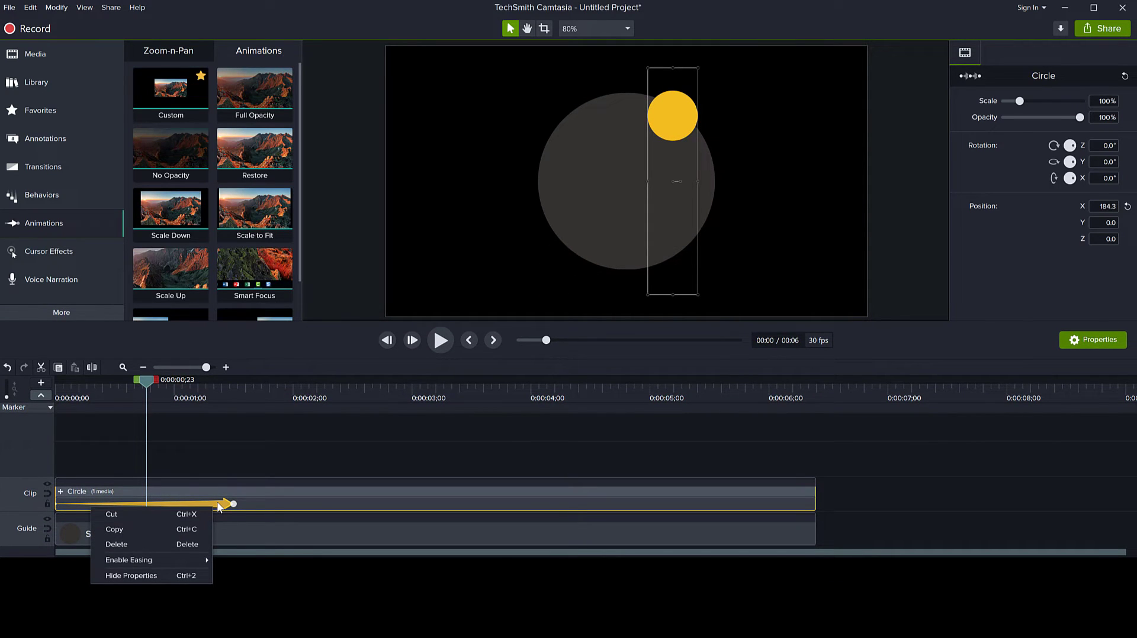
mouse_move(191, 564)
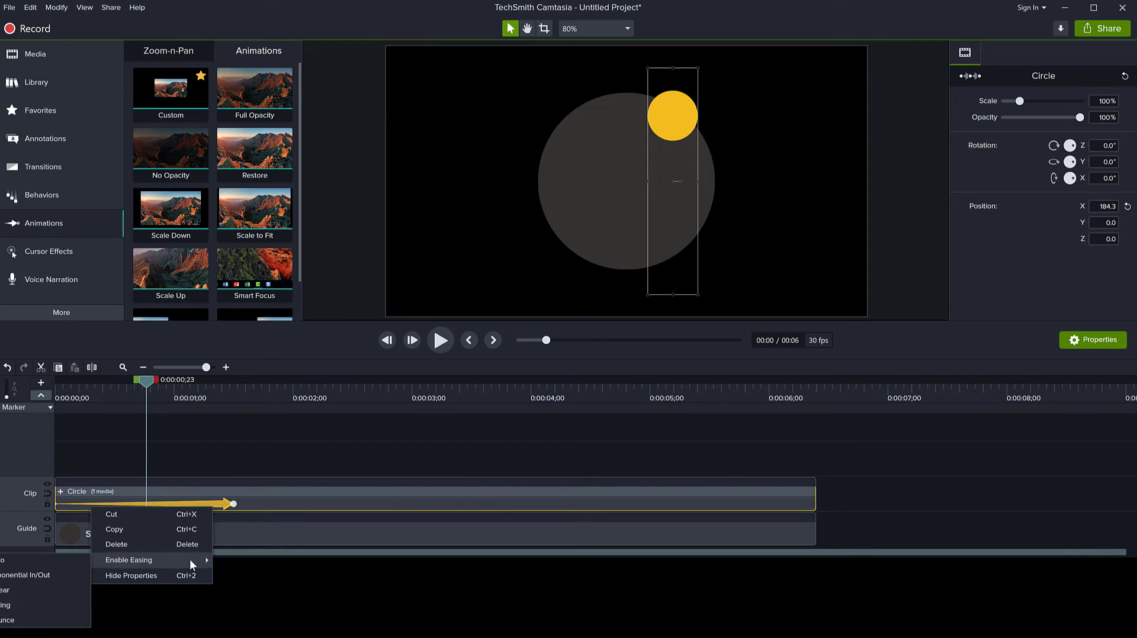
left_click(39, 575)
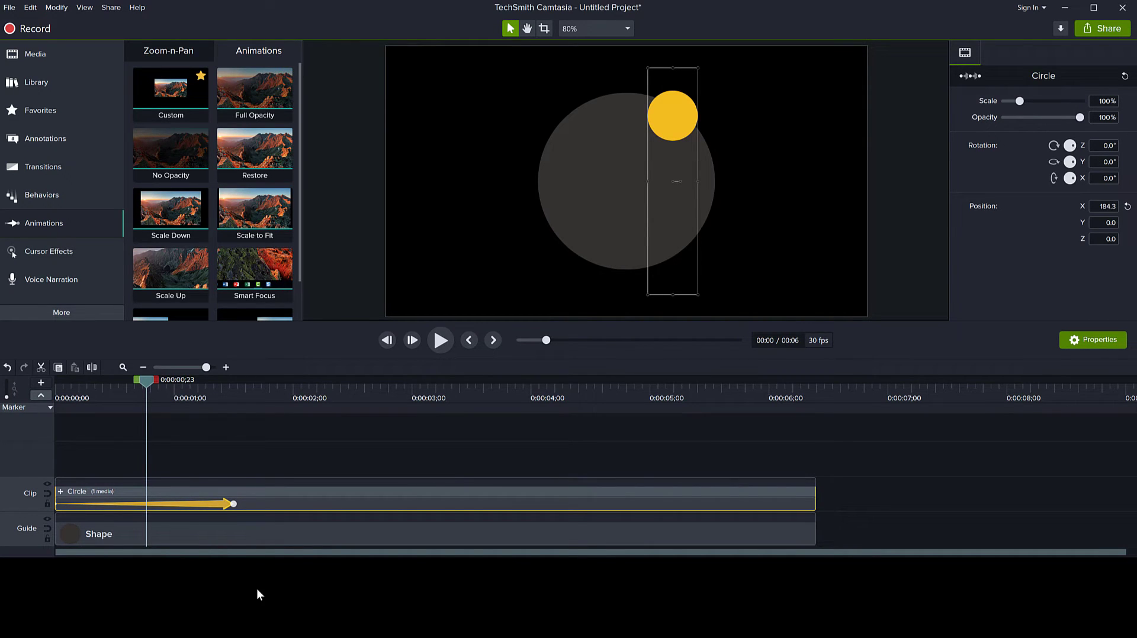
left_click_drag(296, 558, 282, 635)
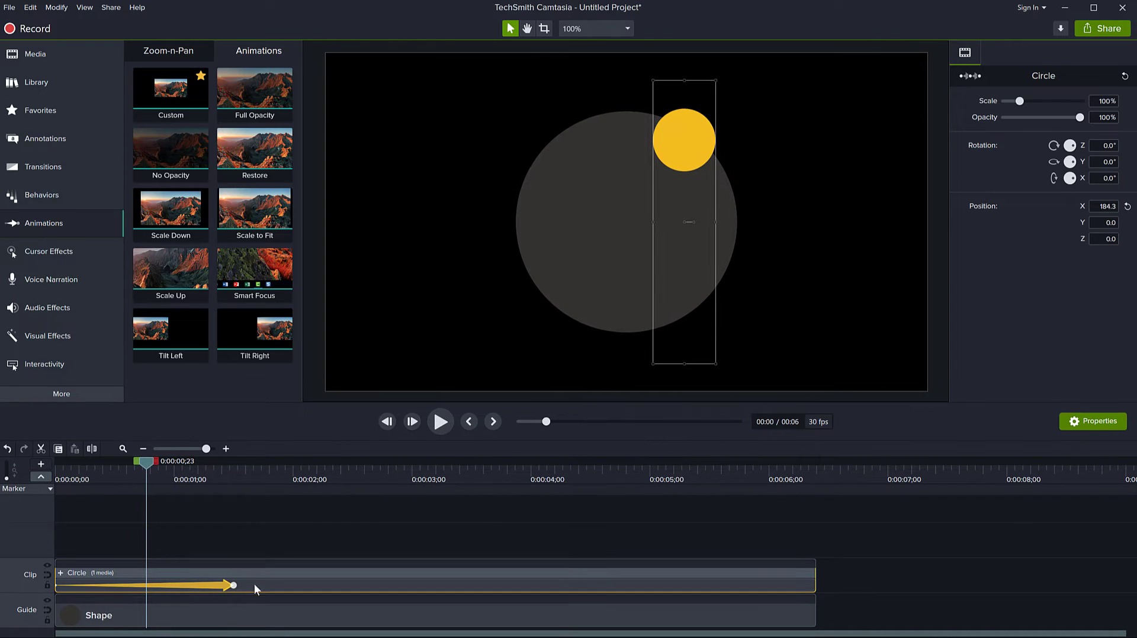
Play the animation from the start, then scrub to find where the yellow circle crosses the guide's centre height on its way up
left_click_drag(146, 462, 39, 529)
left_click(441, 421)
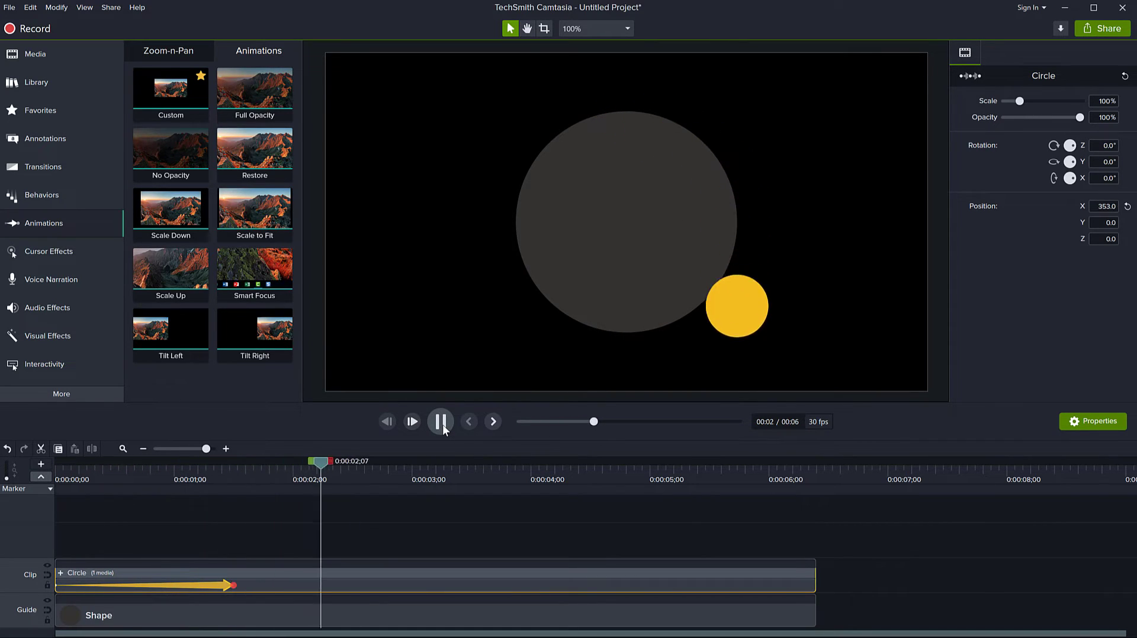
left_click(443, 425)
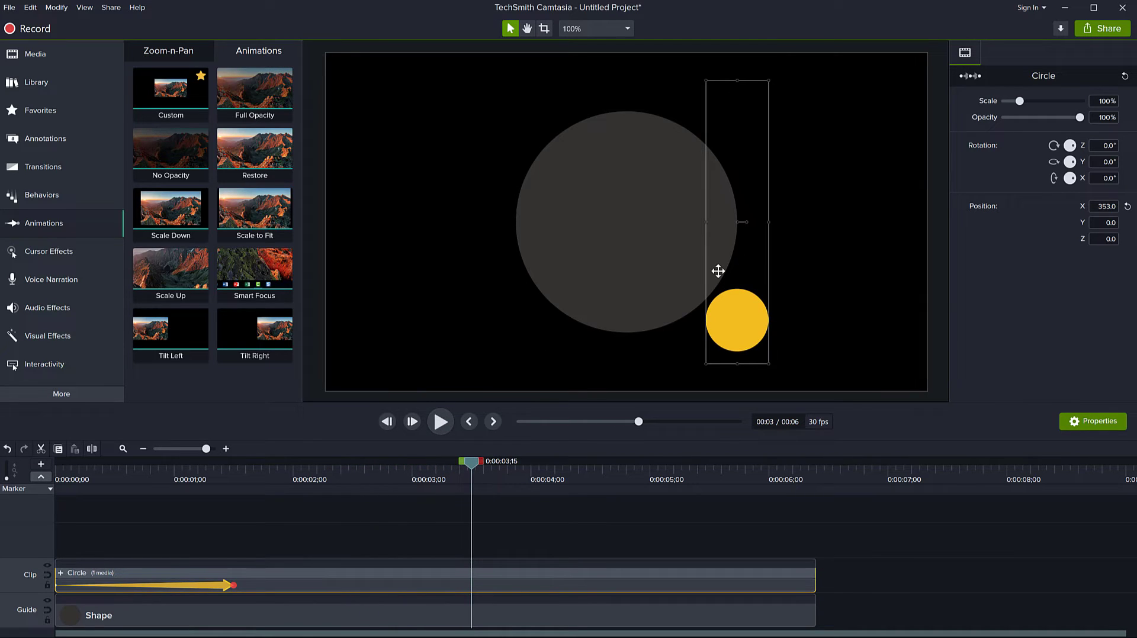
left_click_drag(474, 463, 237, 476)
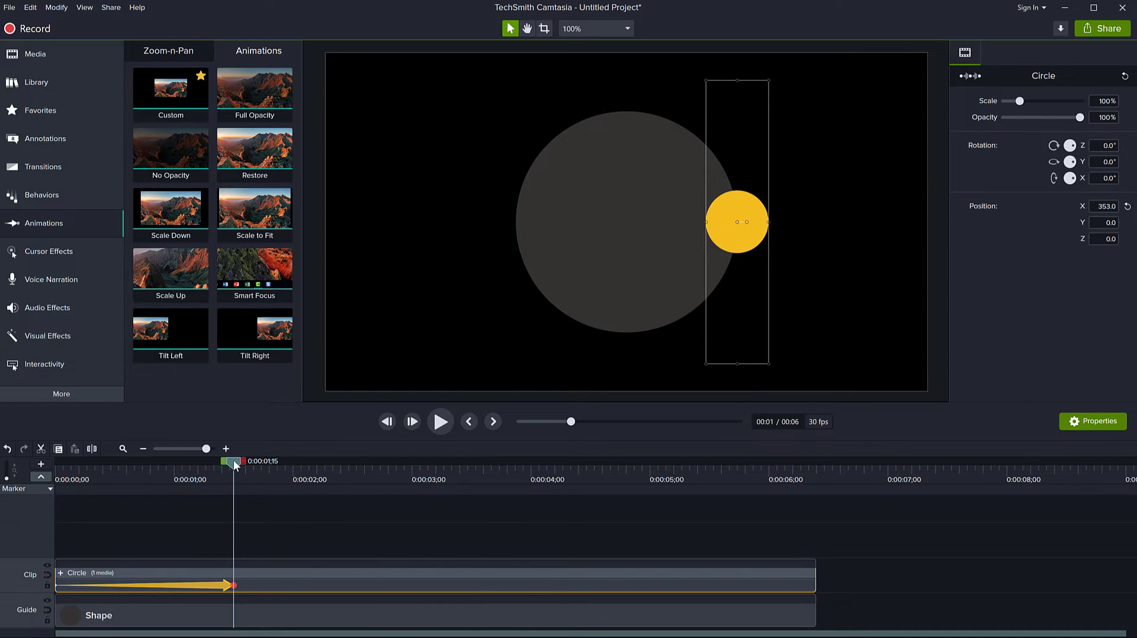
left_click_drag(229, 465, 355, 494)
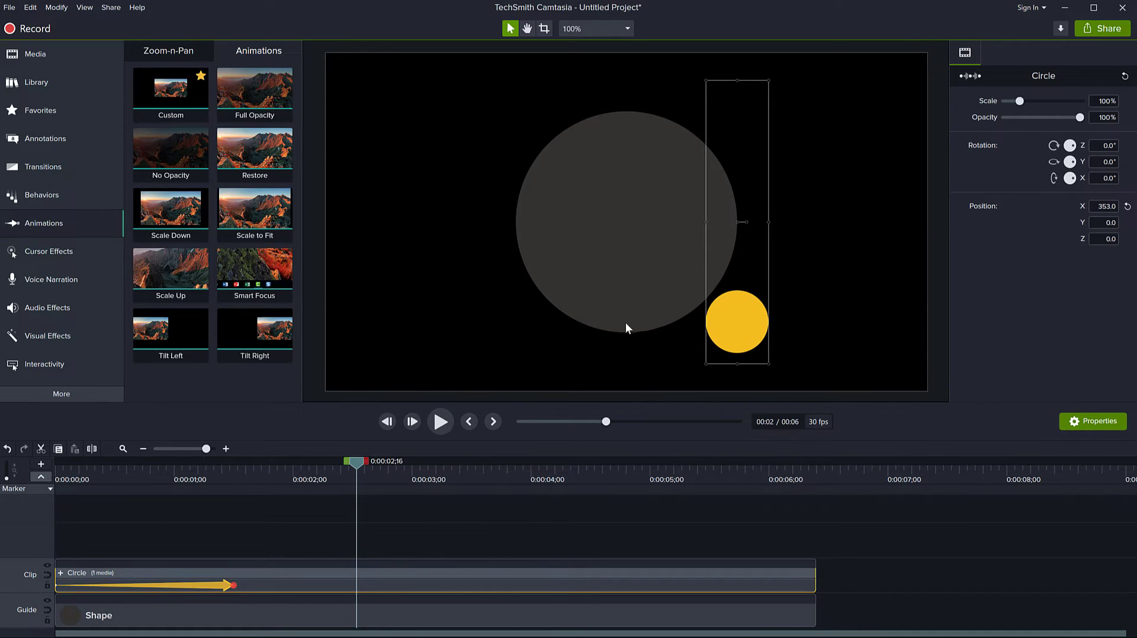
left_click_drag(361, 468, 592, 481)
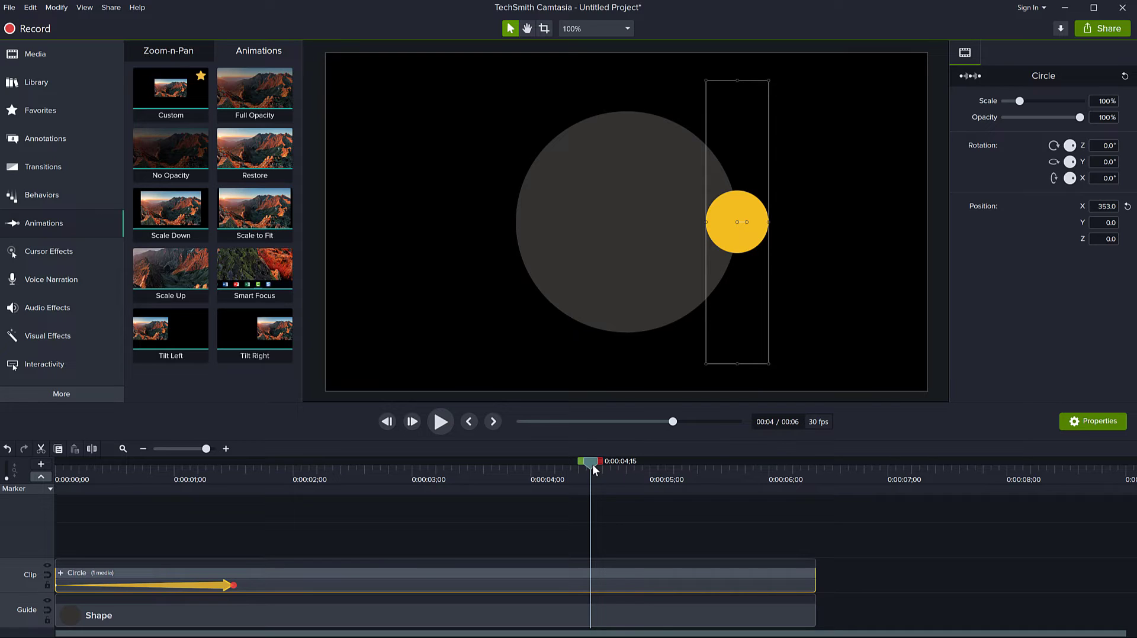
left_click_drag(592, 465, 547, 502)
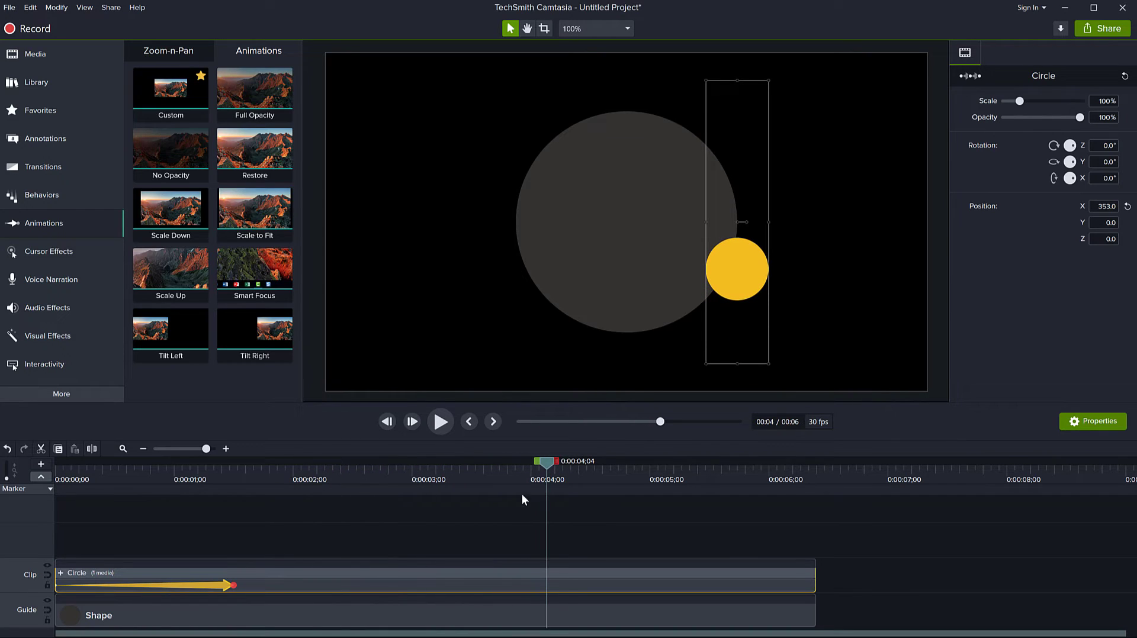
Add a second Custom animation to the Circle group, ending at 0:00:04;15, with the group moved horizontally to X -353.0, and set its easing
left_click_drag(171, 92, 588, 577)
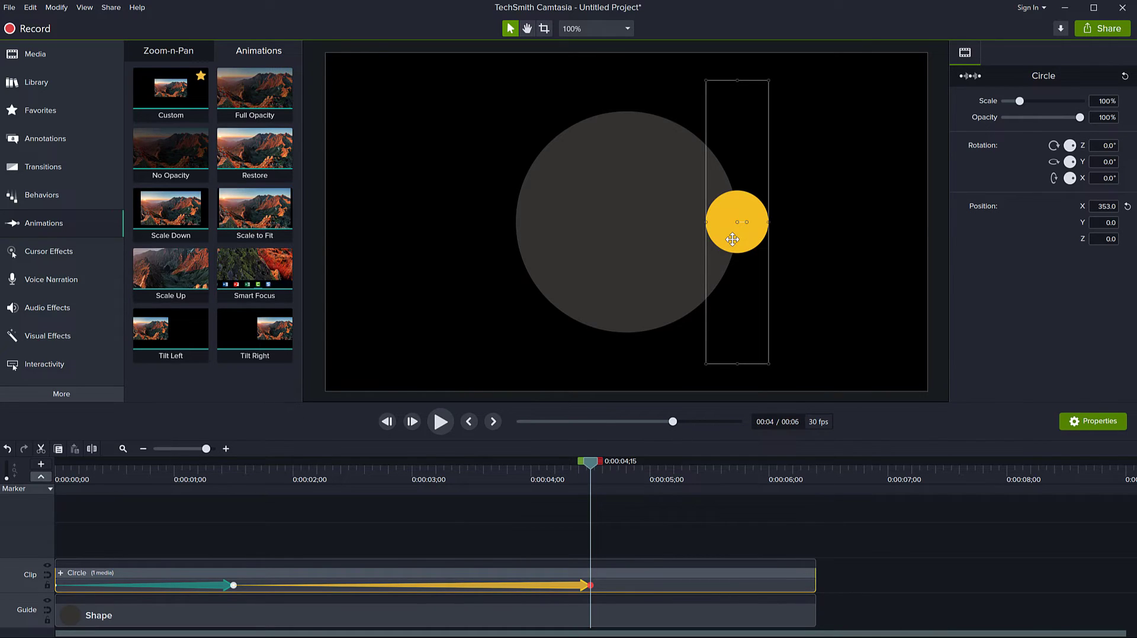
left_click_drag(732, 240, 510, 241)
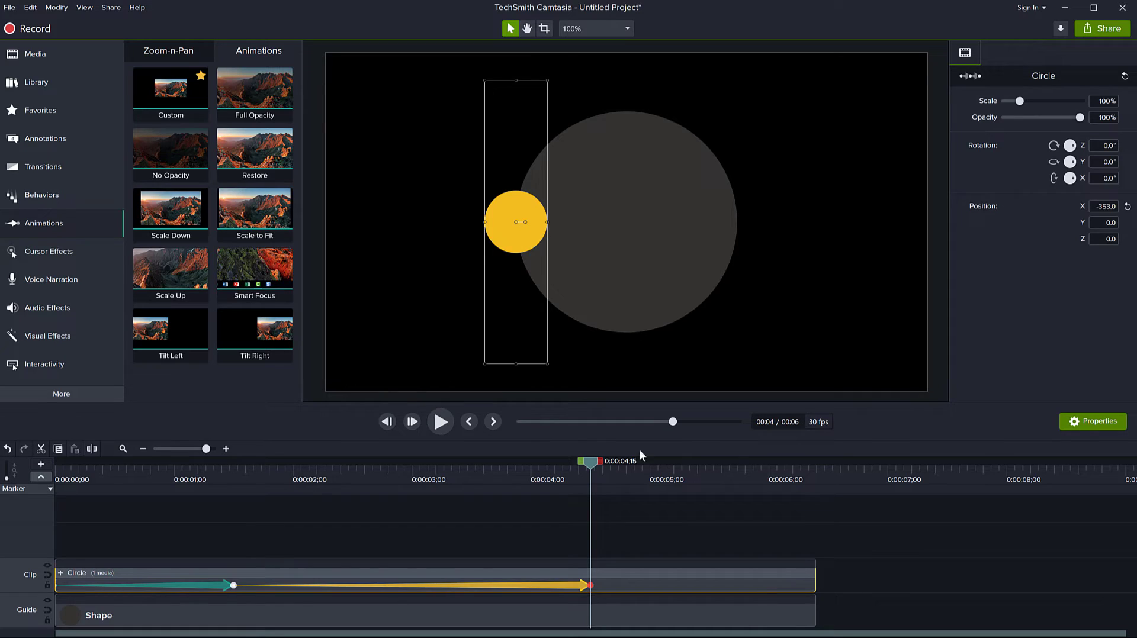
right_click(548, 585)
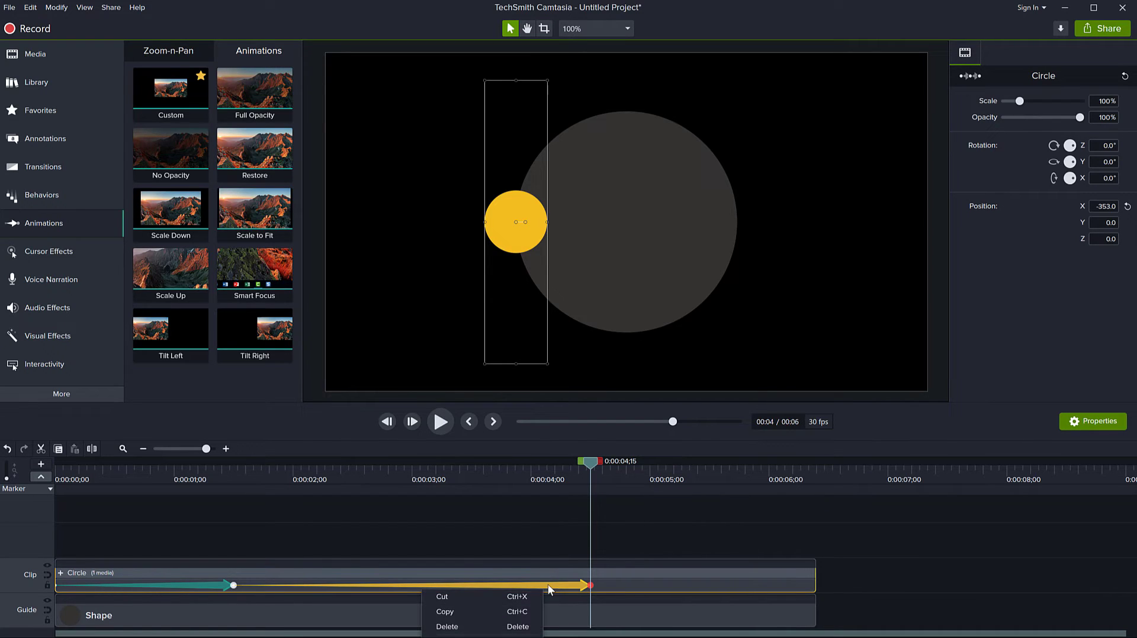
left_click(520, 614)
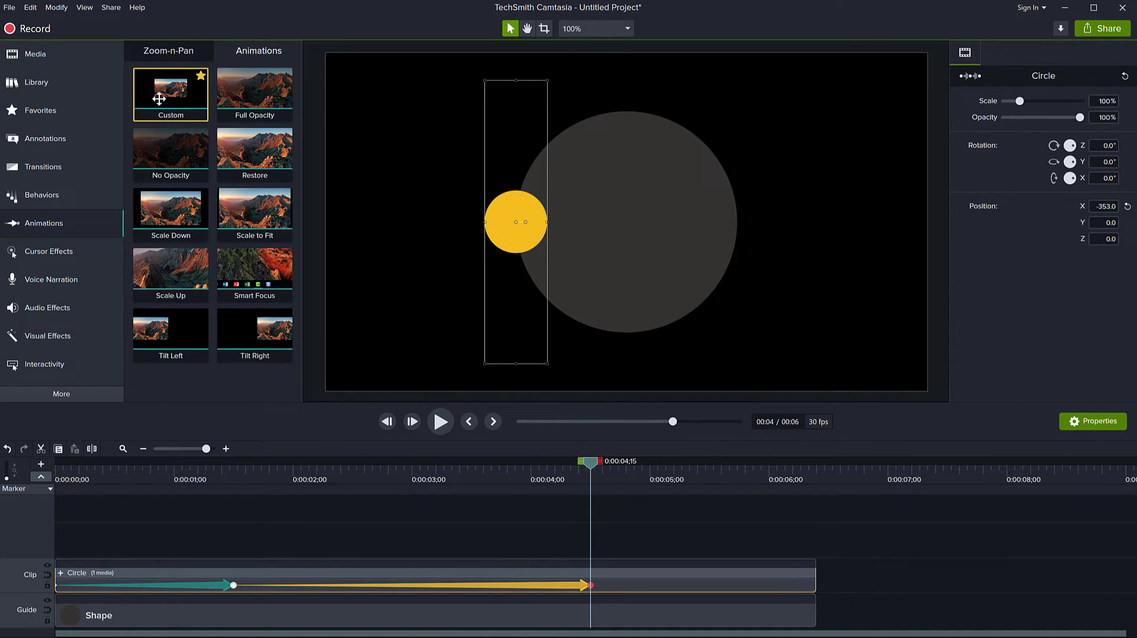
Add a third Custom animation to the Circle group, ending at 0:00:06;00, with the group moved back to X 0.0, and set its easing
left_click_drag(162, 96, 730, 582)
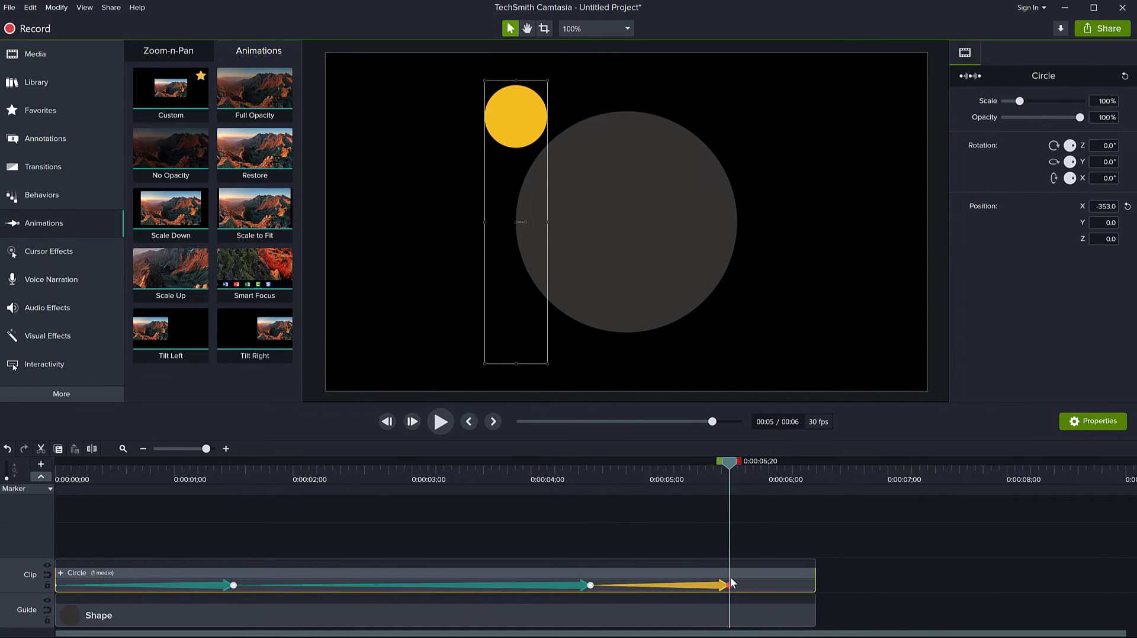
left_click_drag(729, 585, 770, 586)
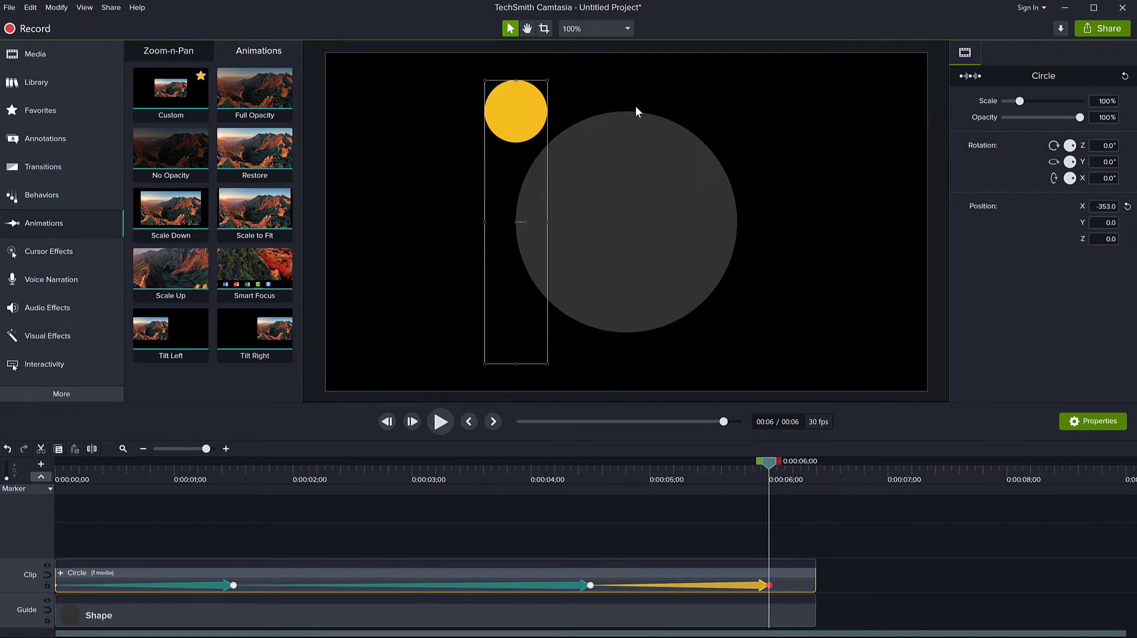
left_click_drag(513, 116, 621, 120)
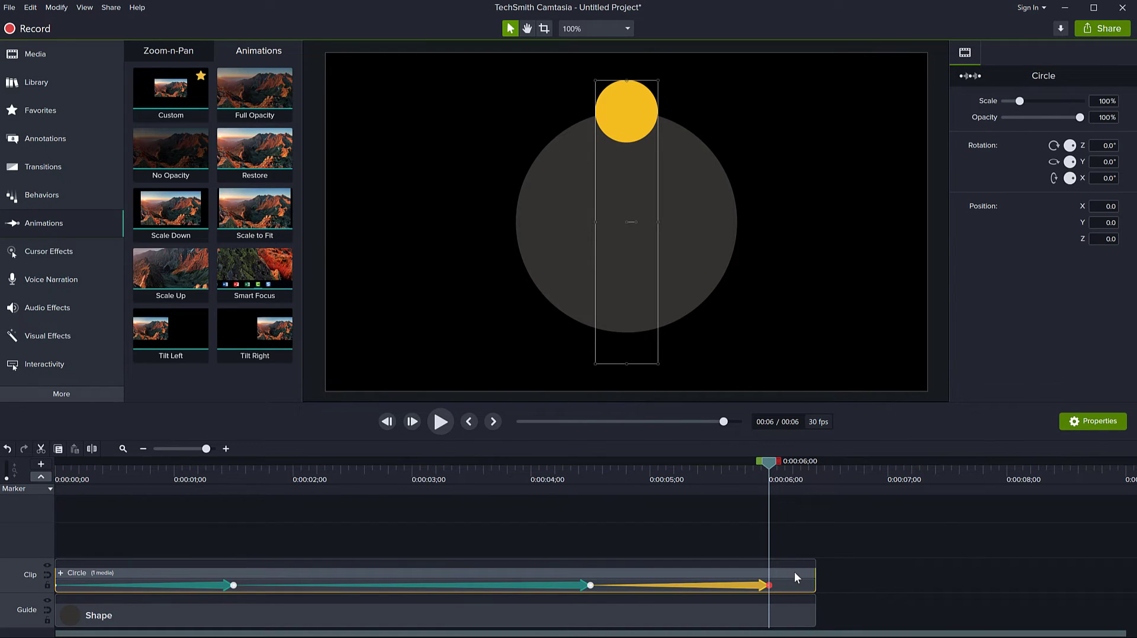
right_click(751, 587)
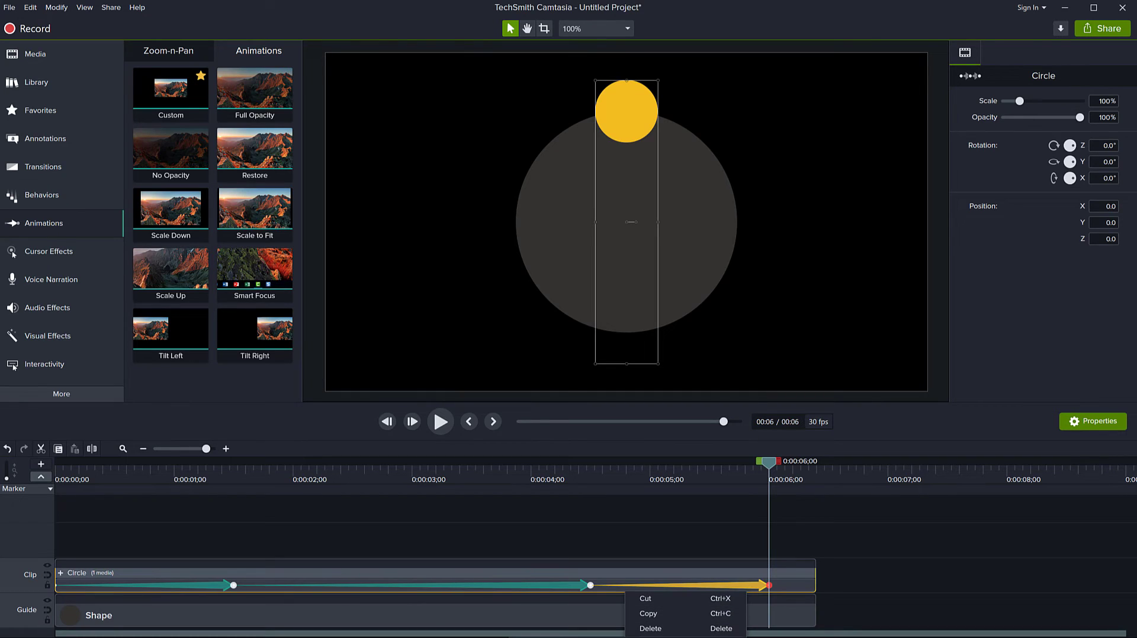
left_click(649, 614)
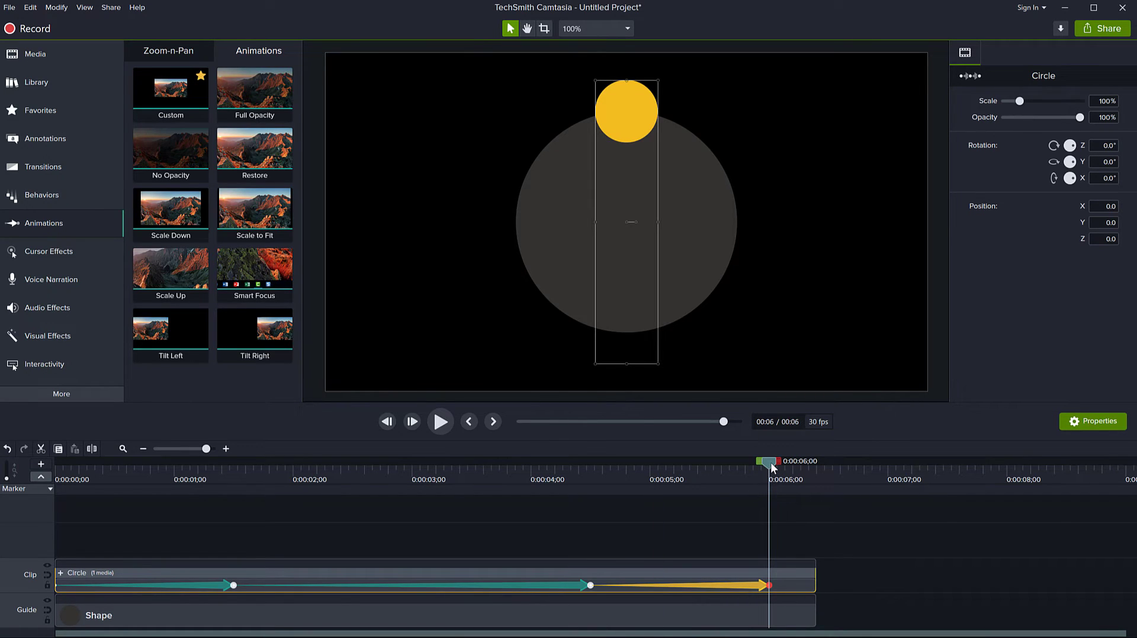
Play the whole animation from the start and scrub through it to check the yellow circle's path around the guide
left_click_drag(771, 468, 3, 502)
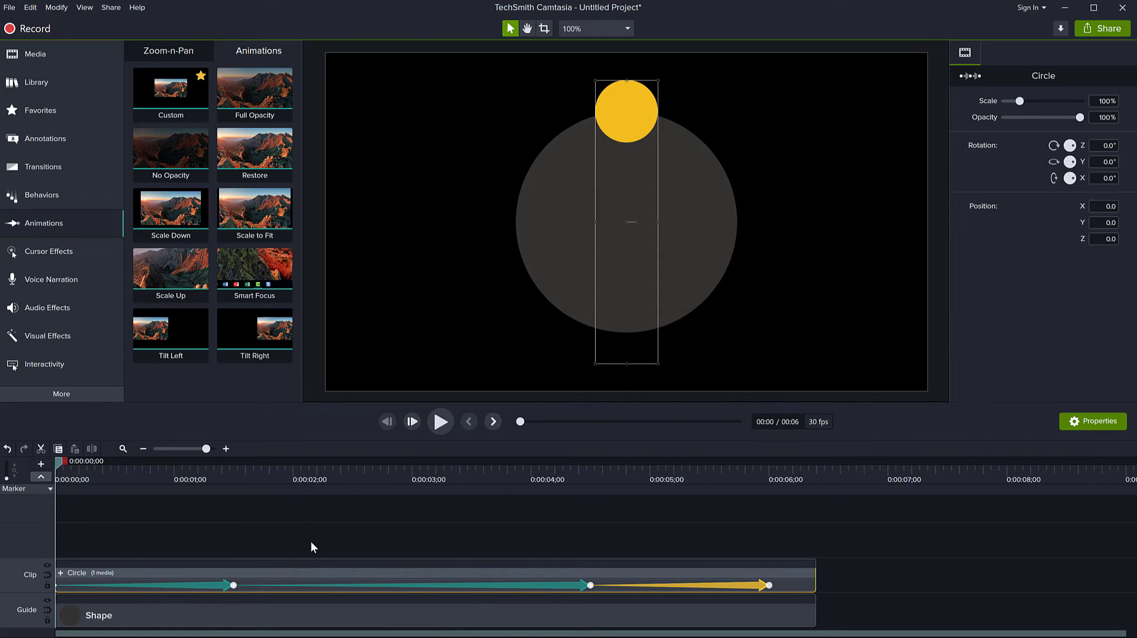
left_click(440, 422)
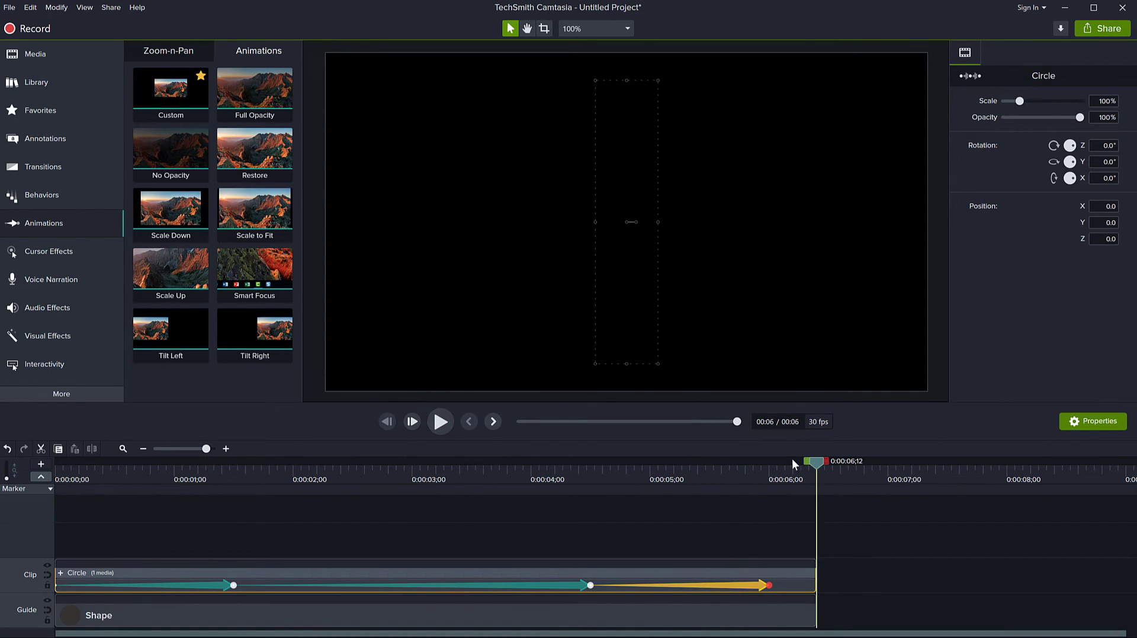
left_click_drag(791, 460, 360, 468)
left_click_drag(286, 474, 764, 590)
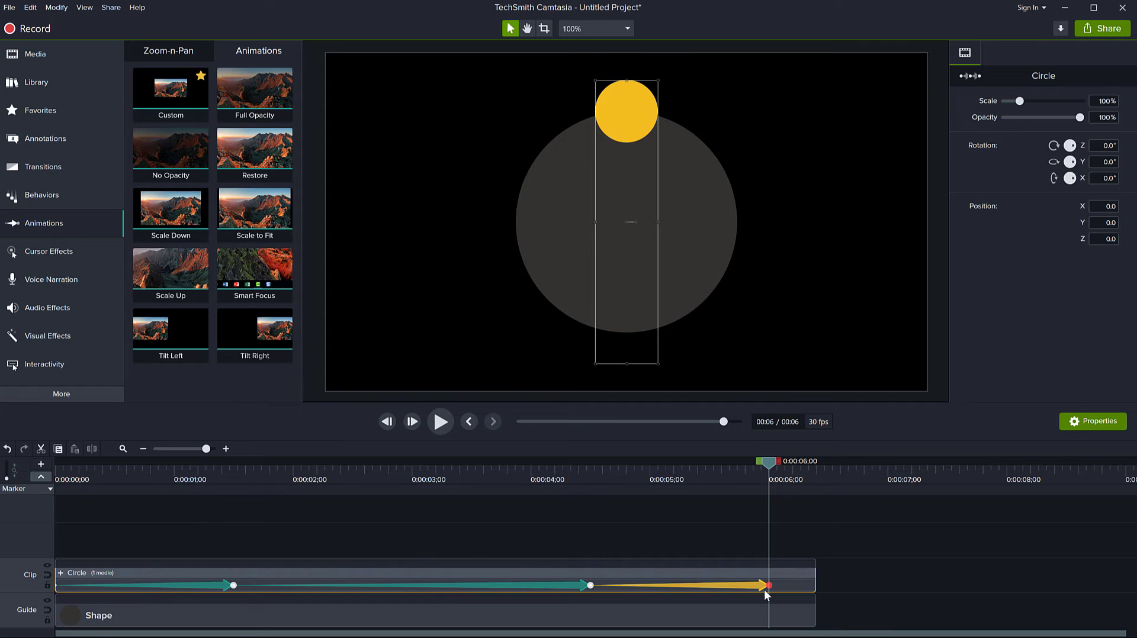
Open the Circle group and try Auto easing on both vertical animations of the clip inside it
left_click(60, 573)
left_click(357, 579)
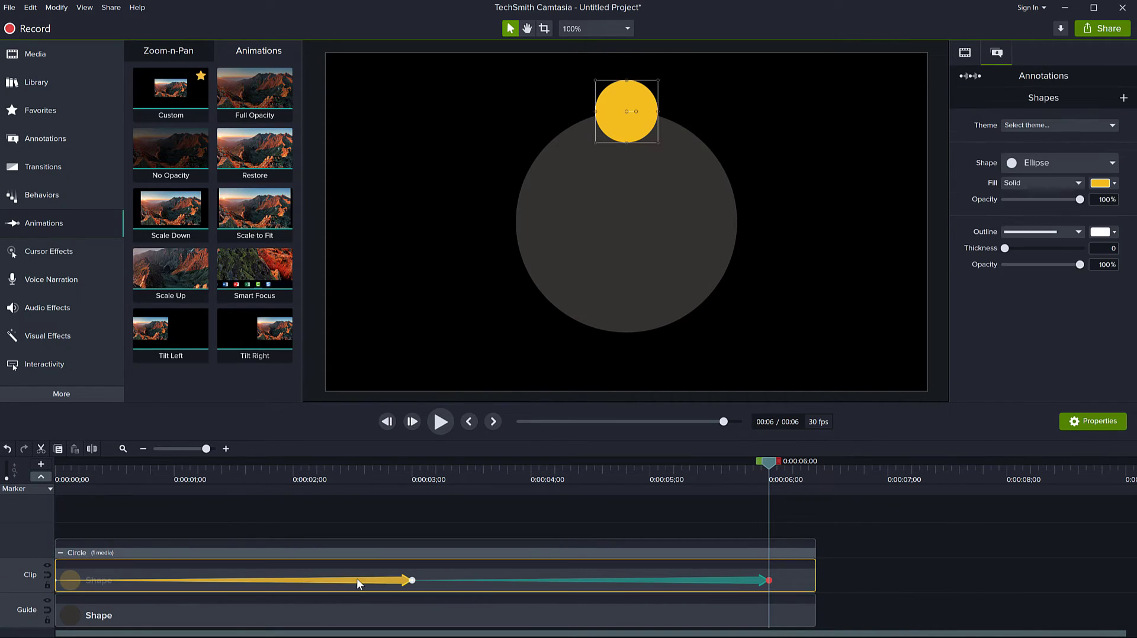
right_click(357, 578)
mouse_move(318, 635)
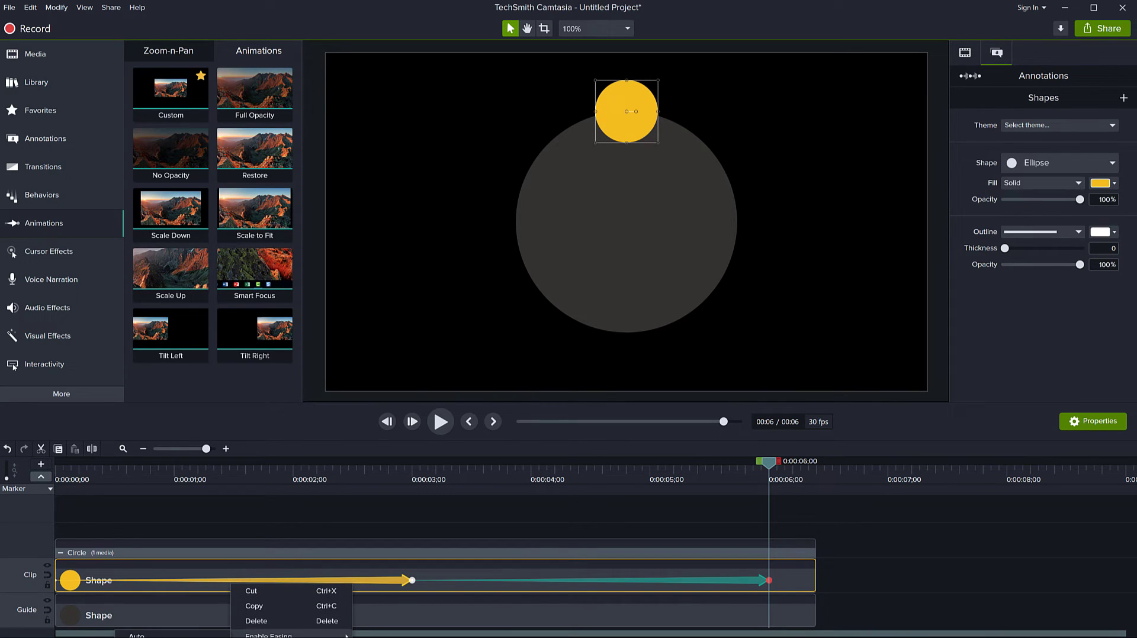
left_click(136, 635)
left_click(729, 580)
right_click(730, 581)
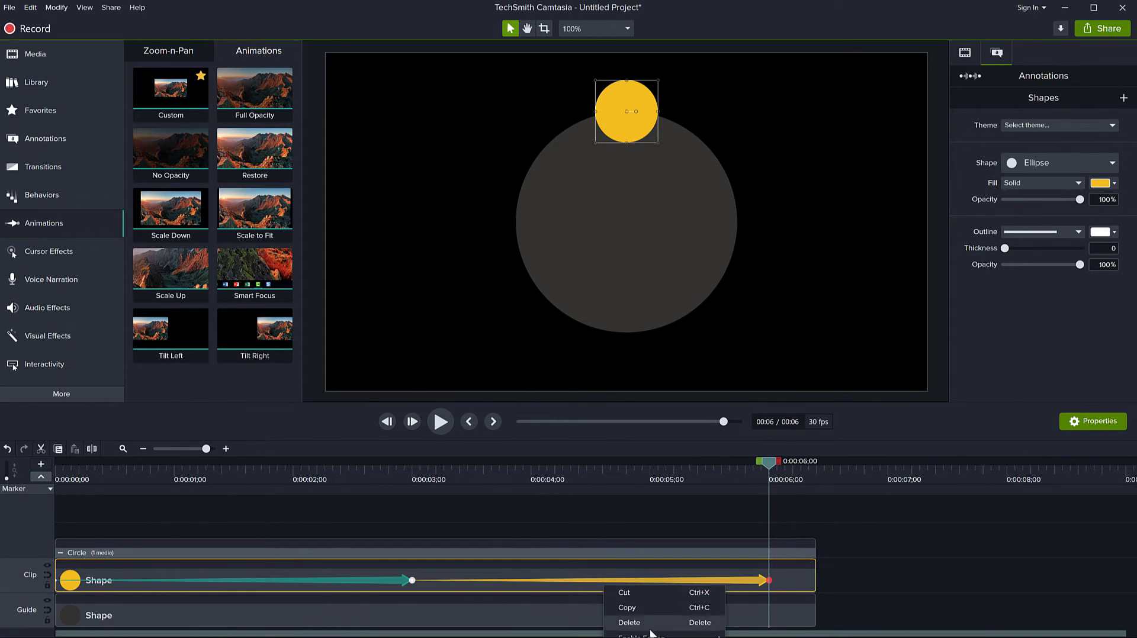
mouse_move(652, 635)
left_click(510, 635)
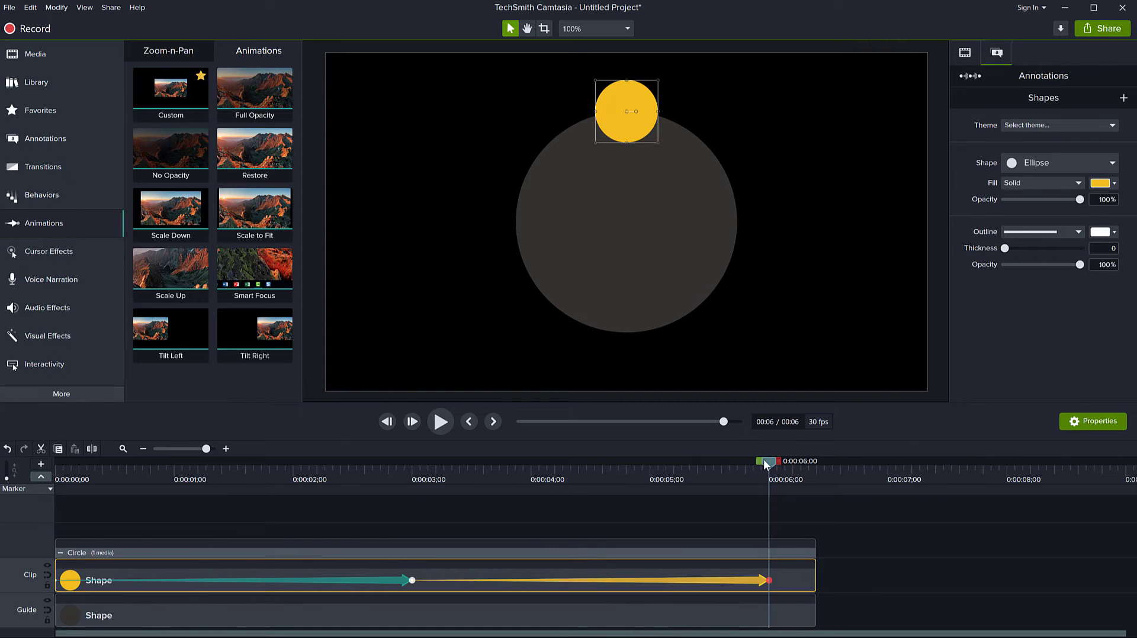
Play the opening of the animation from the start and scrub back to examine the circle's path with the changed easing
left_click_drag(768, 462, 3, 473)
key("space")
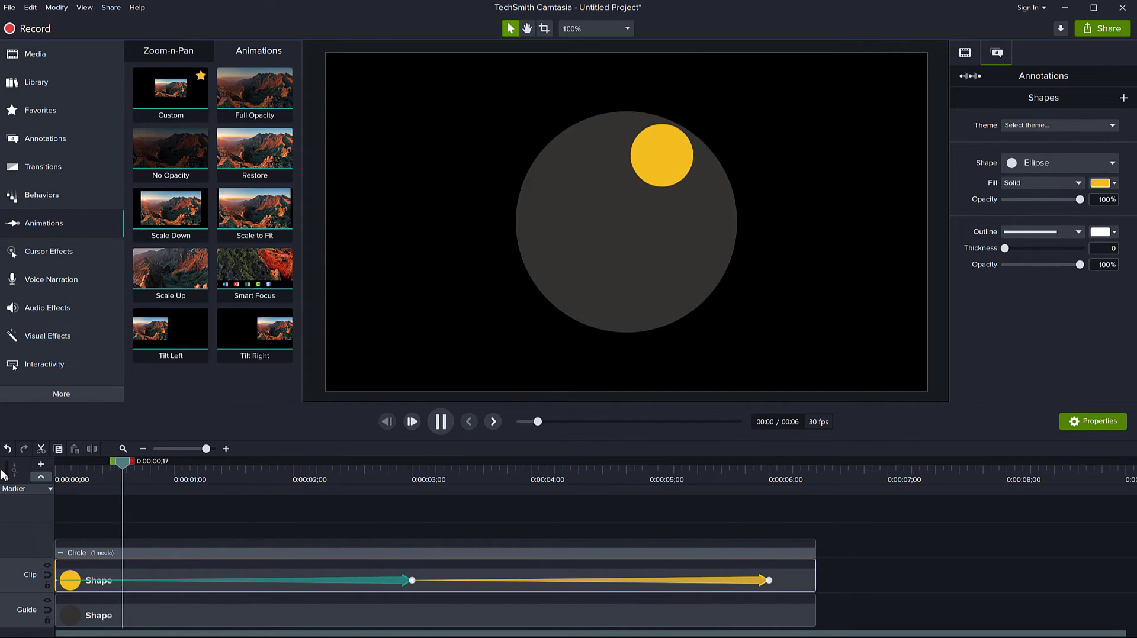
key("space")
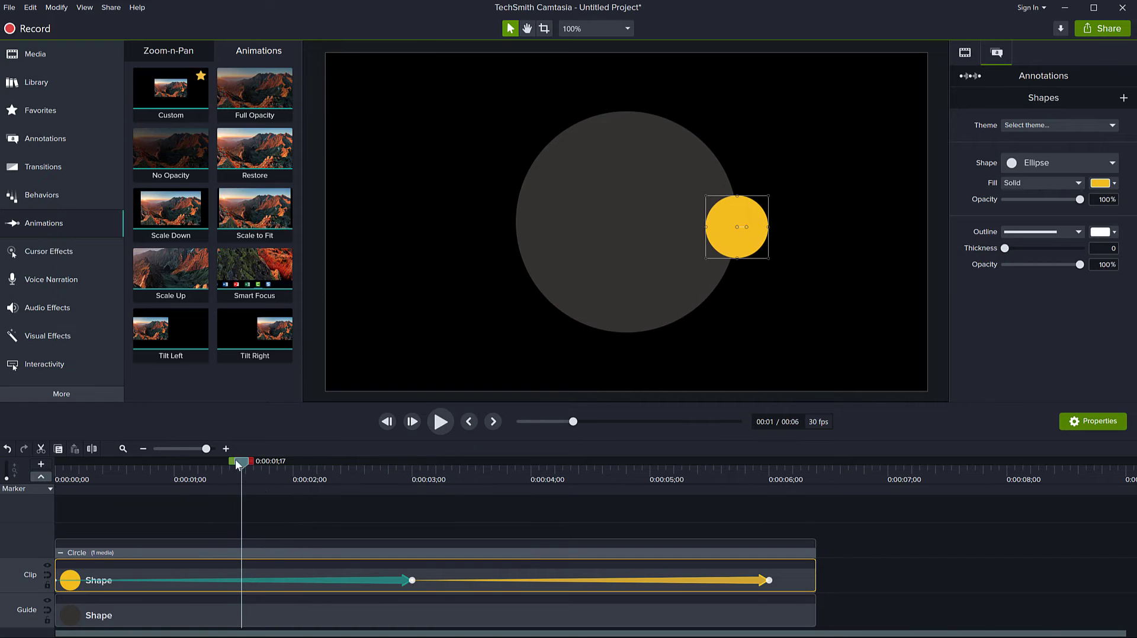
left_click_drag(238, 463, 108, 508)
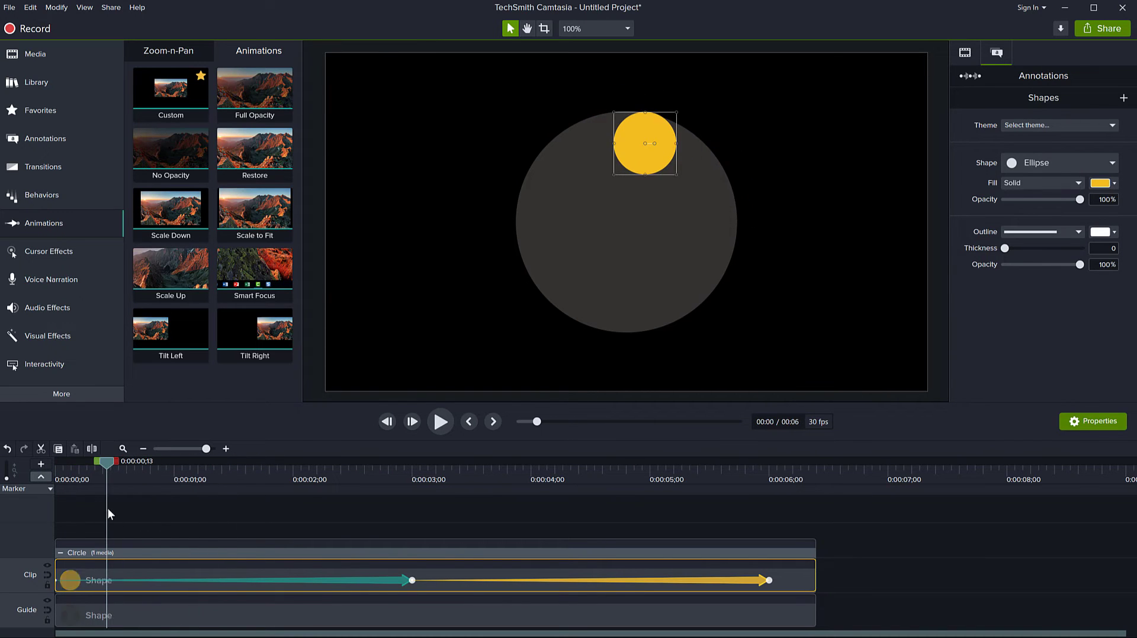
Restore the previous easing on both vertical animations of the yellow circle's clip inside the Circle group
right_click(364, 579)
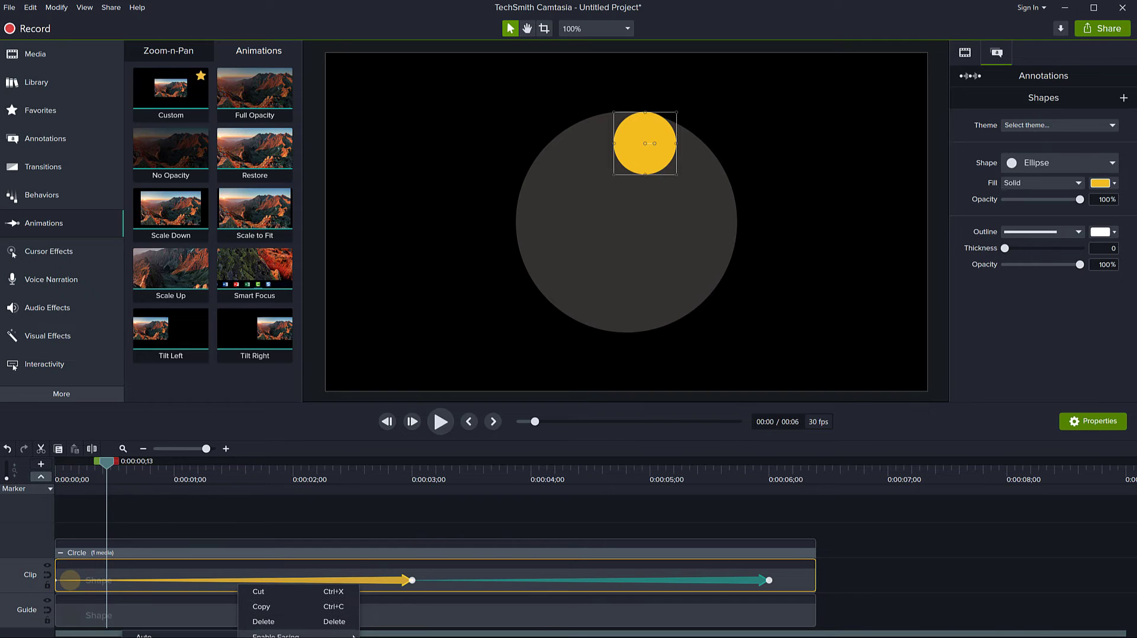
left_click(314, 636)
right_click(726, 581)
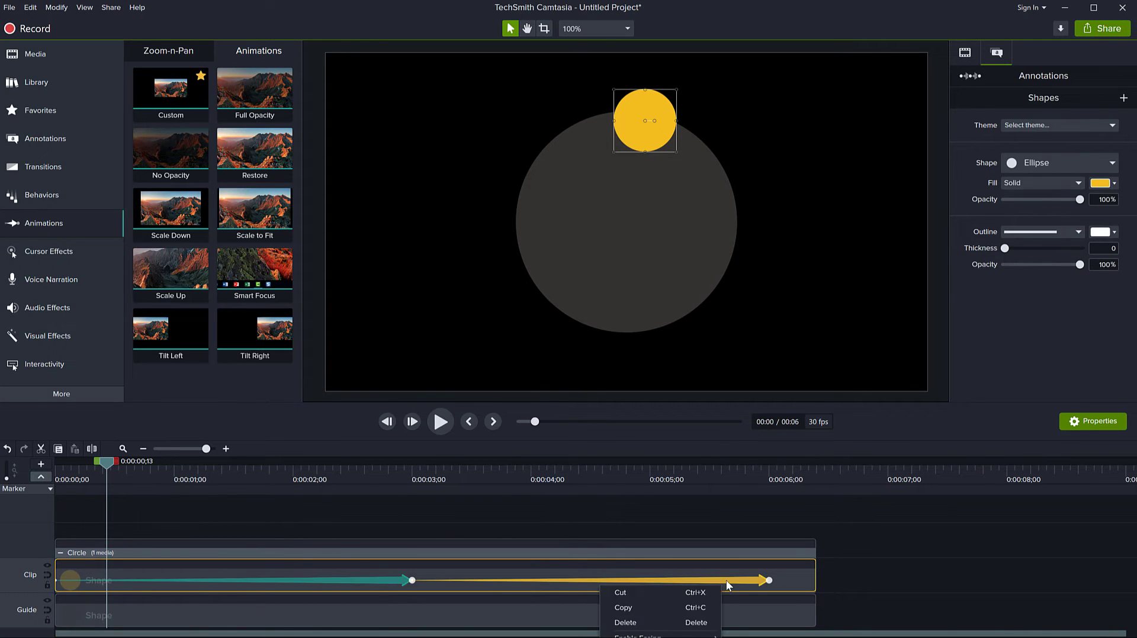
left_click(511, 637)
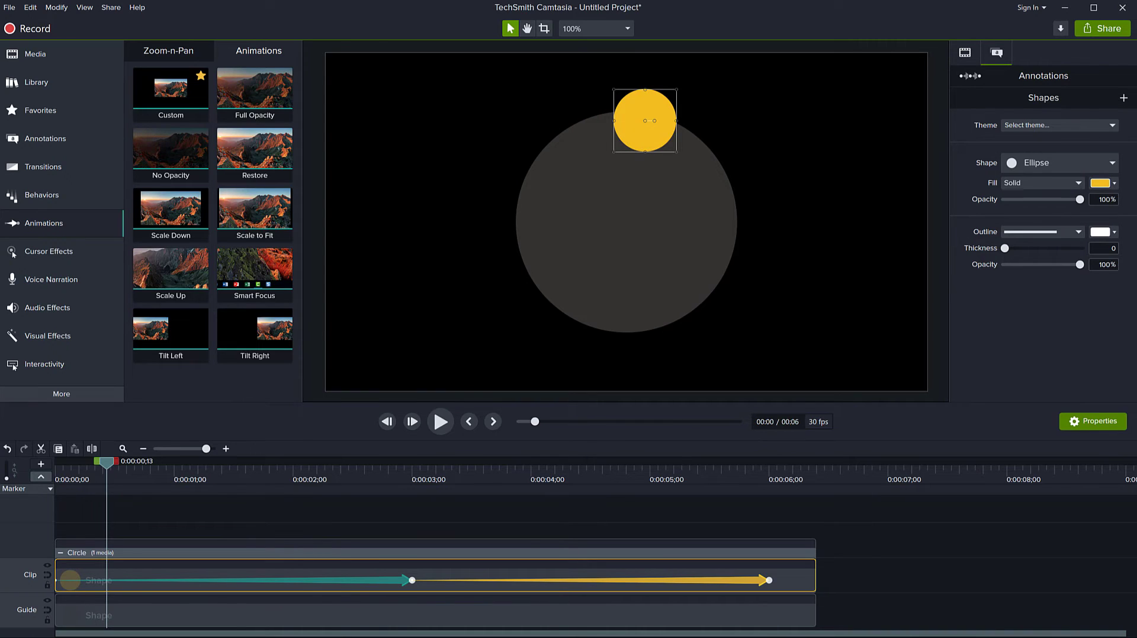
Delete the grey guide circle from the Guide track and play the yellow circle's animation from the start
left_click_drag(109, 463, 27, 471)
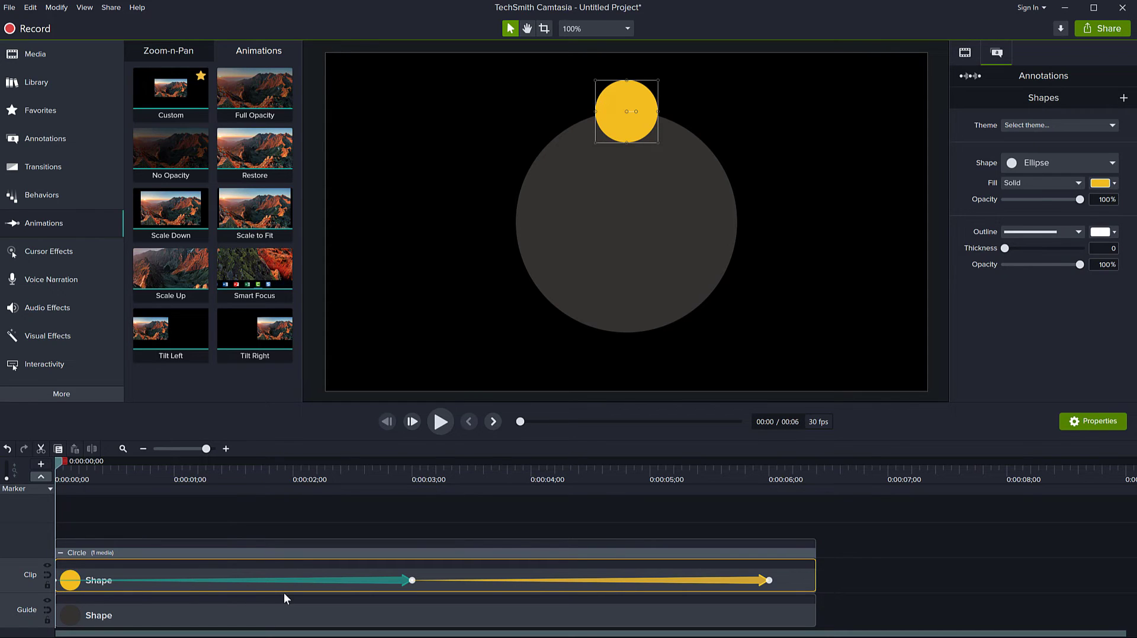
left_click(258, 617)
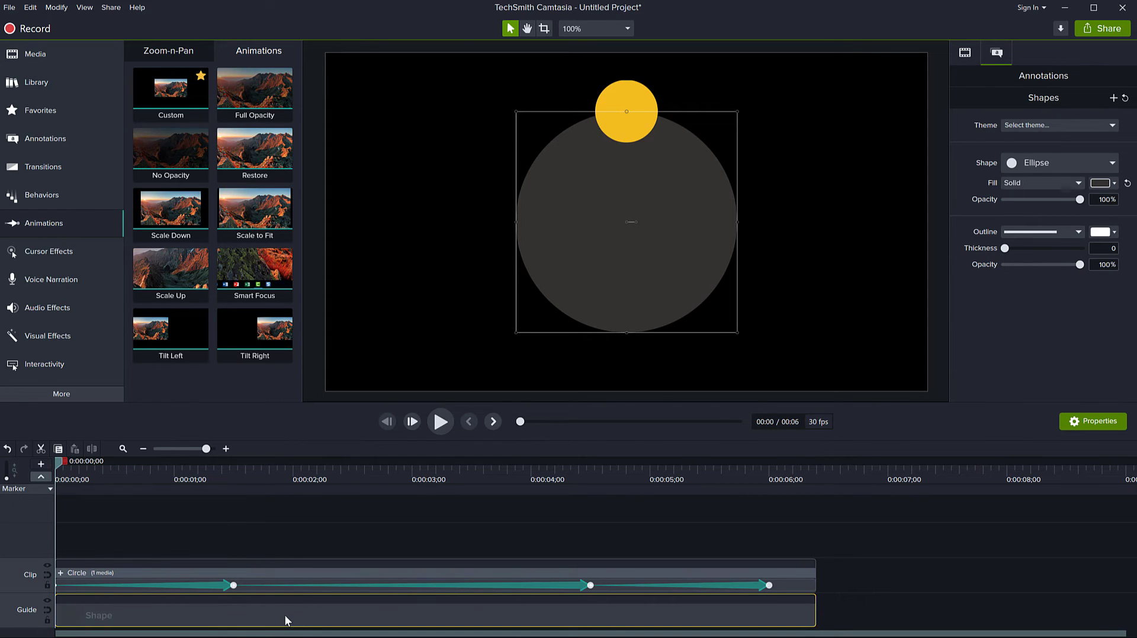
key("Delete")
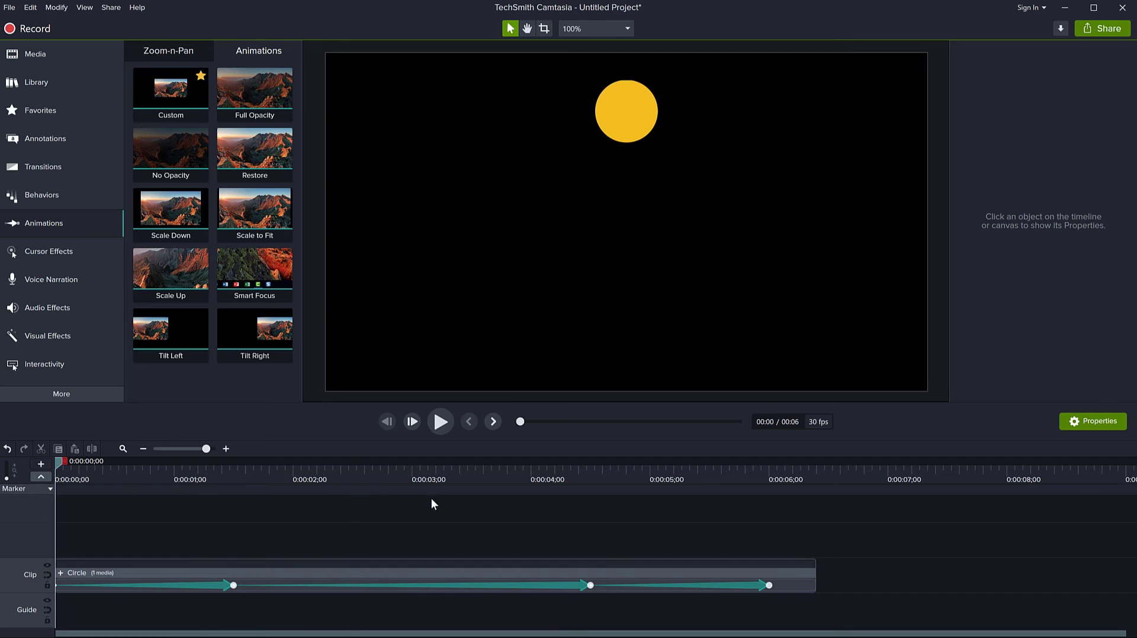
left_click(440, 421)
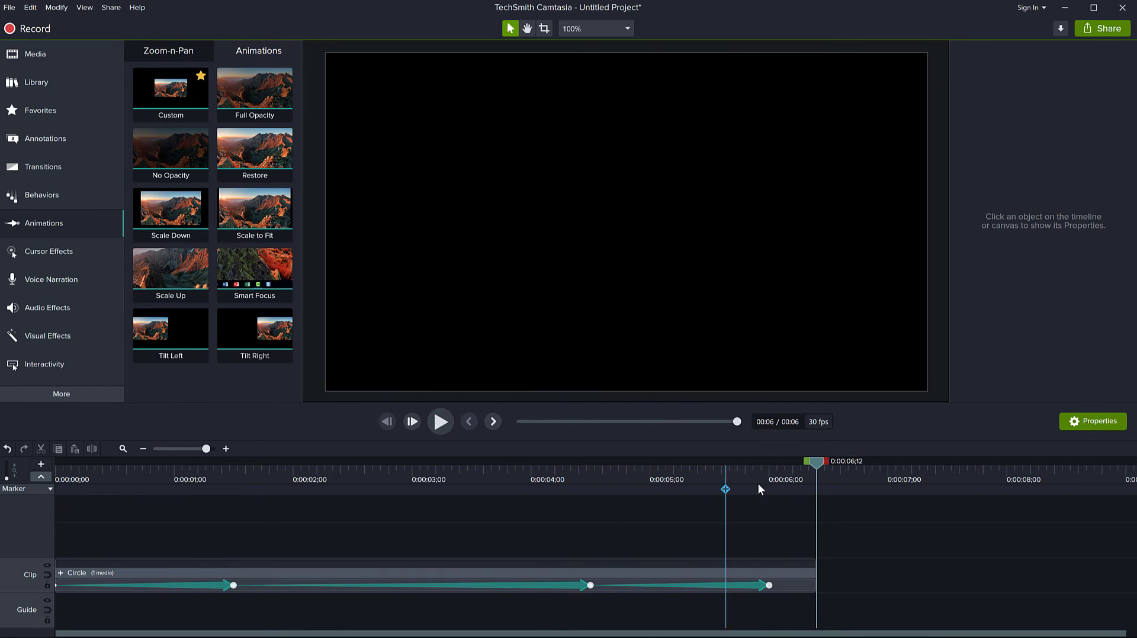
left_click_drag(815, 465, 57, 528)
Select the Circle group and open it on the timeline to view the vertical animations of the clip inside
left_click_drag(111, 567, 56, 610)
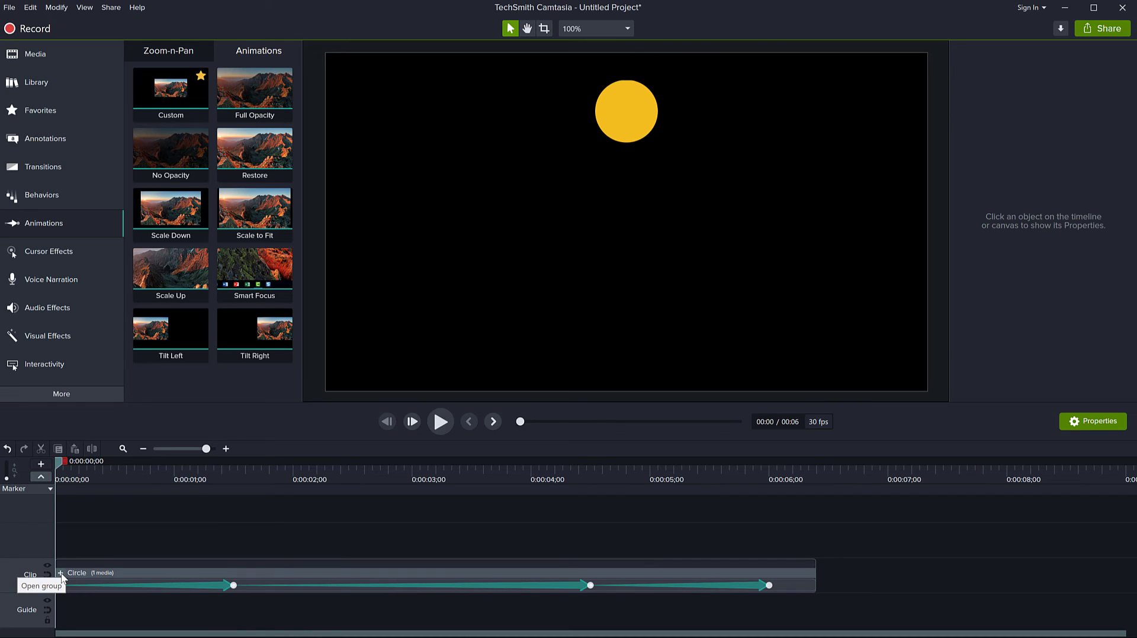
right_click(676, 573)
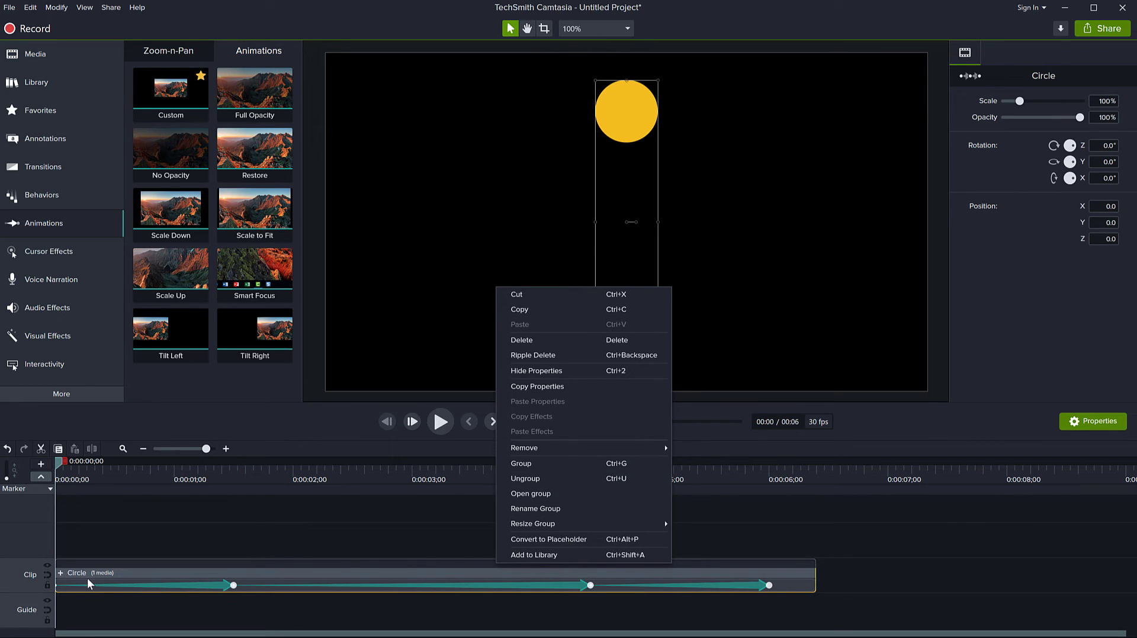
left_click(62, 572)
left_click(62, 573)
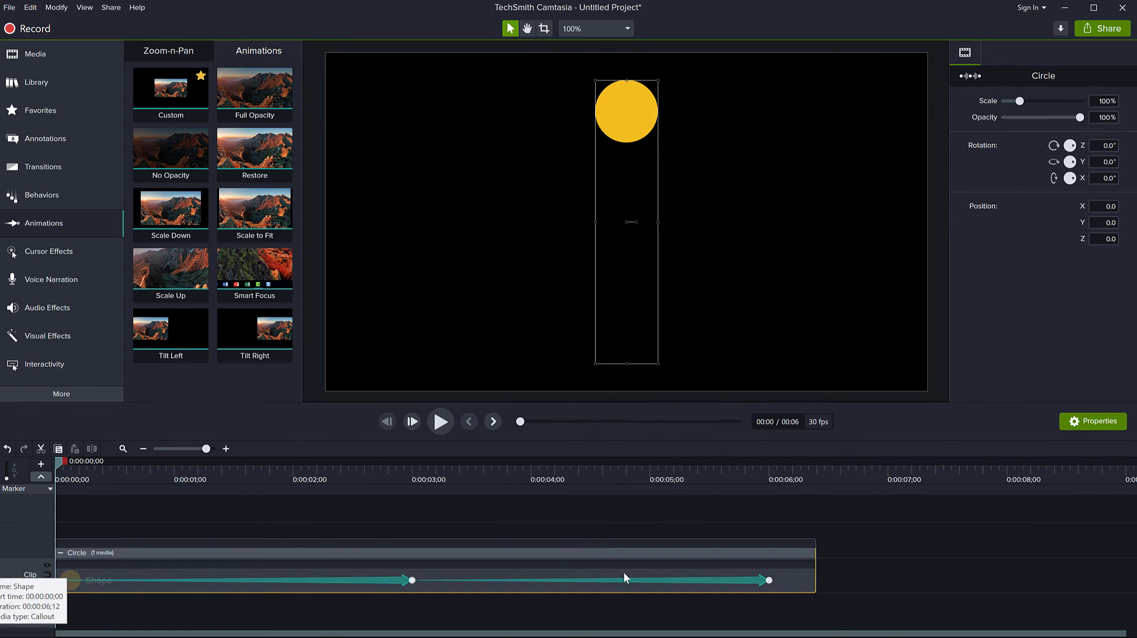
left_click(717, 572)
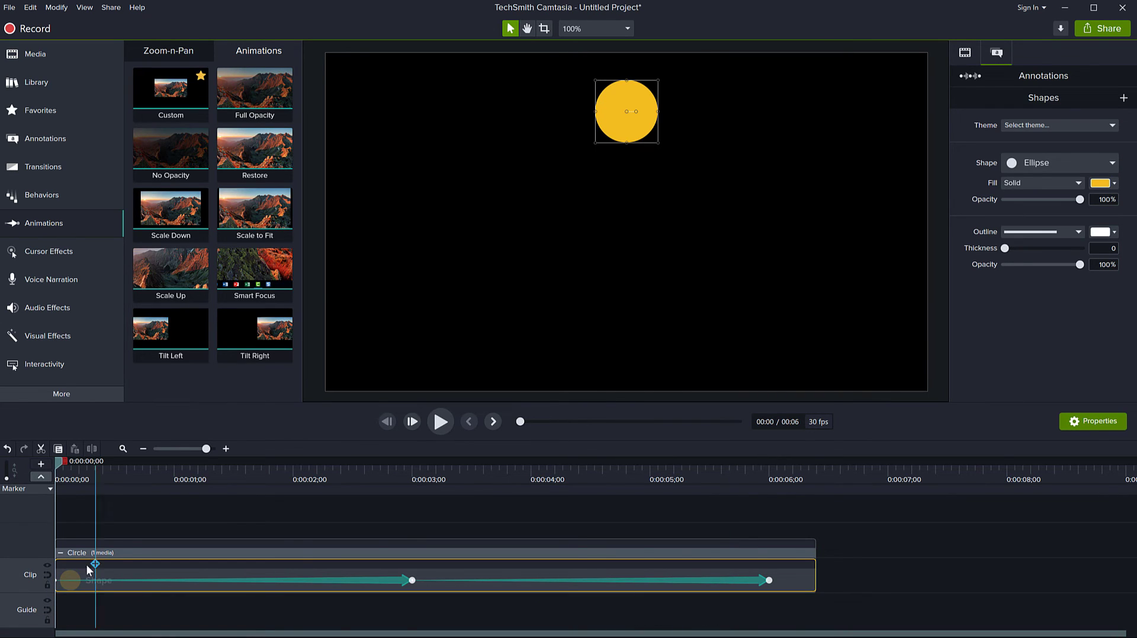
right_click(567, 567)
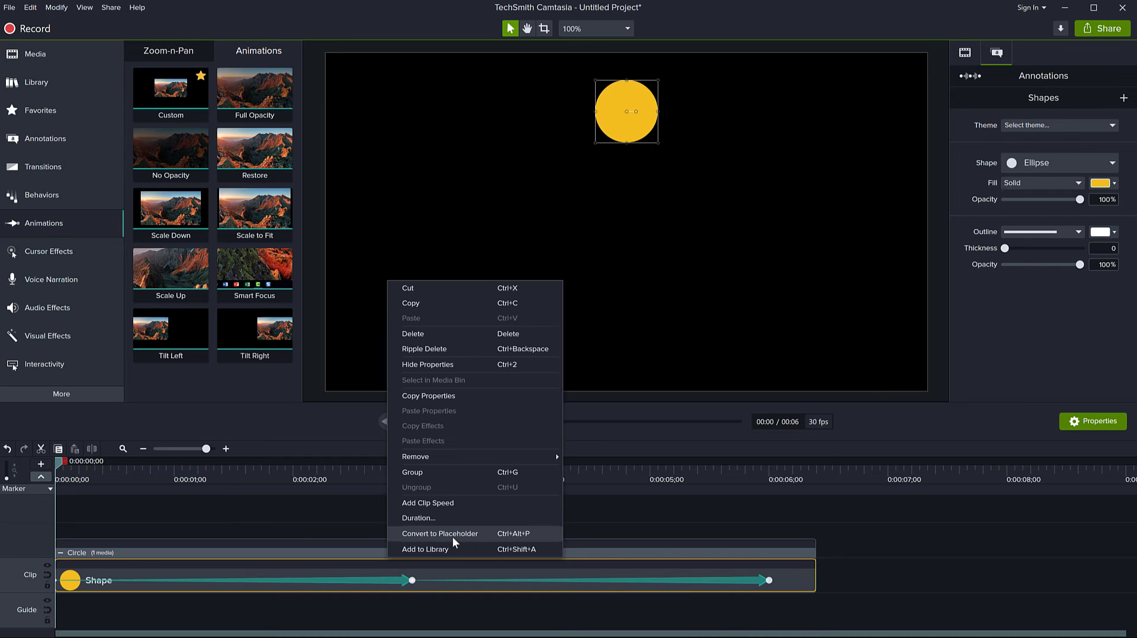
left_click(350, 513)
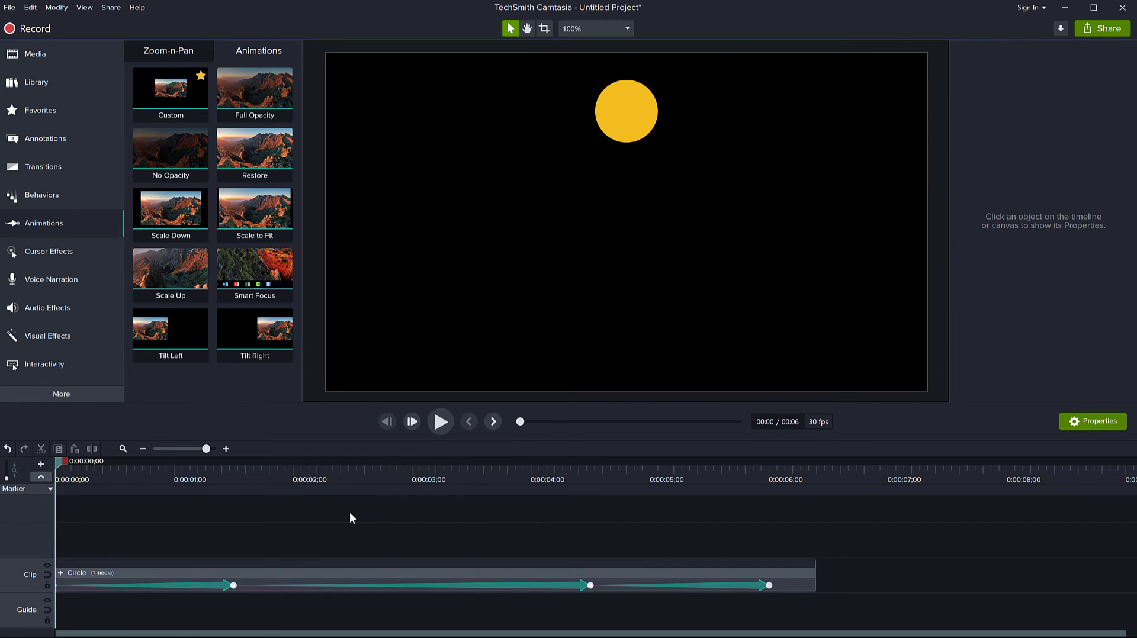
Import the Driving.mp4 video into the project's Media Bin
left_click(37, 86)
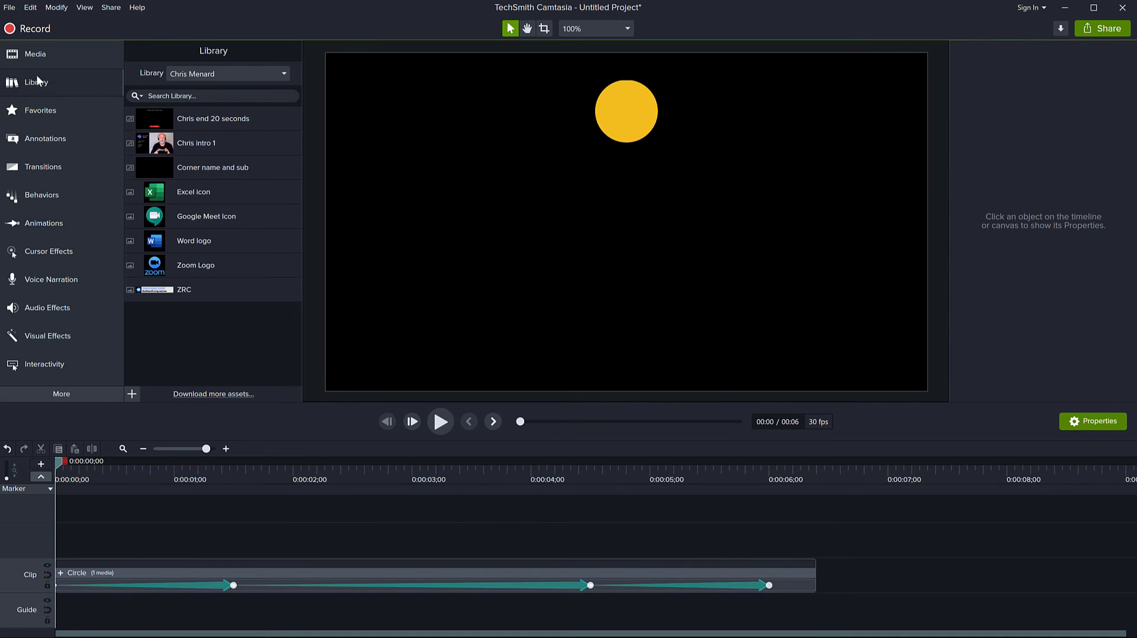
left_click(37, 54)
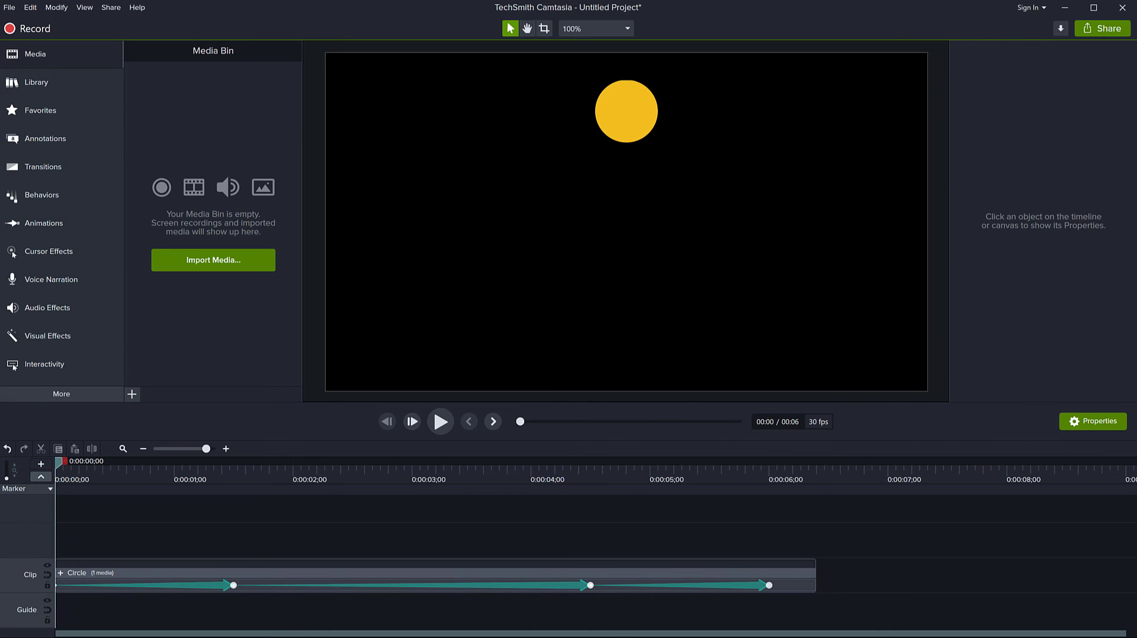
left_click_drag(151, 135, 194, 112)
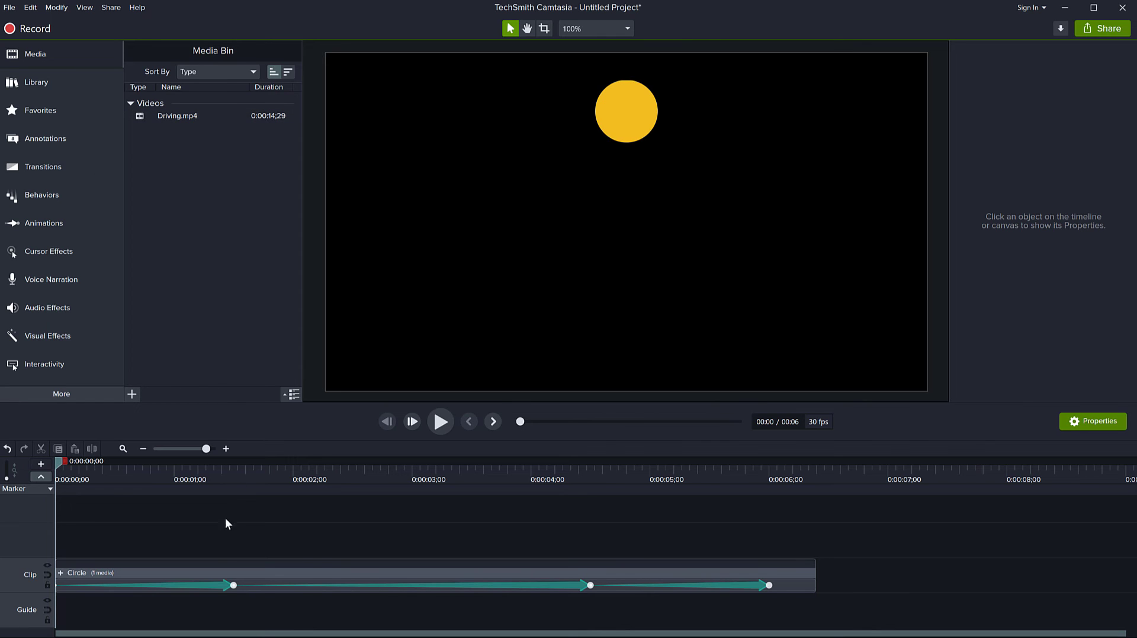
Replace the yellow circle's clip inside the Circle group with Driving.mp4, using the Replace from Start option
left_click(61, 574)
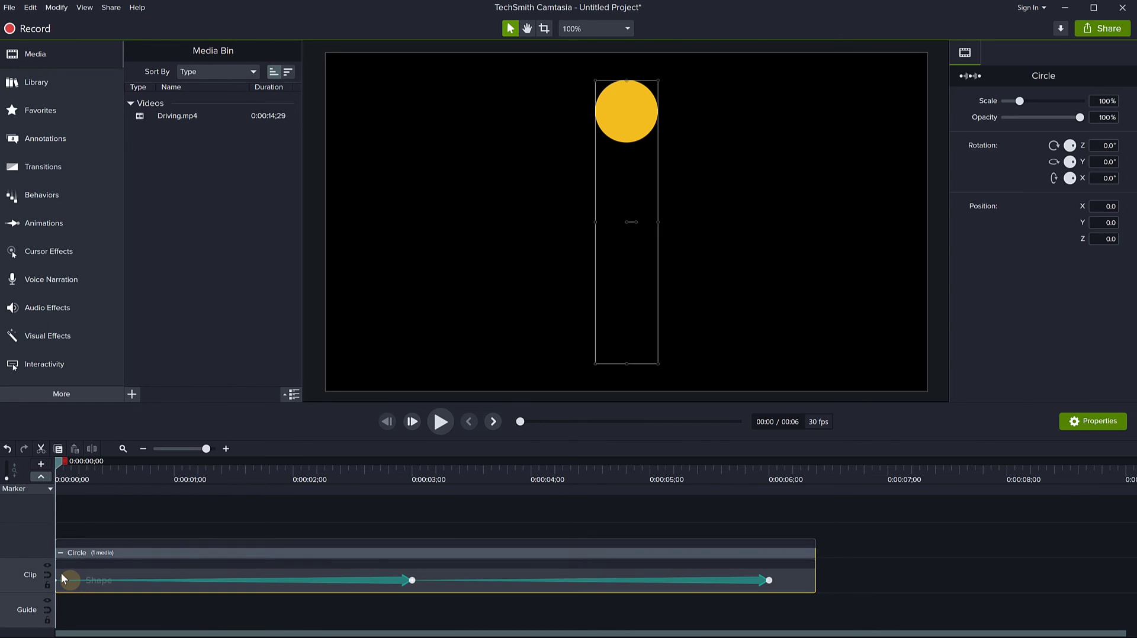
left_click(788, 582)
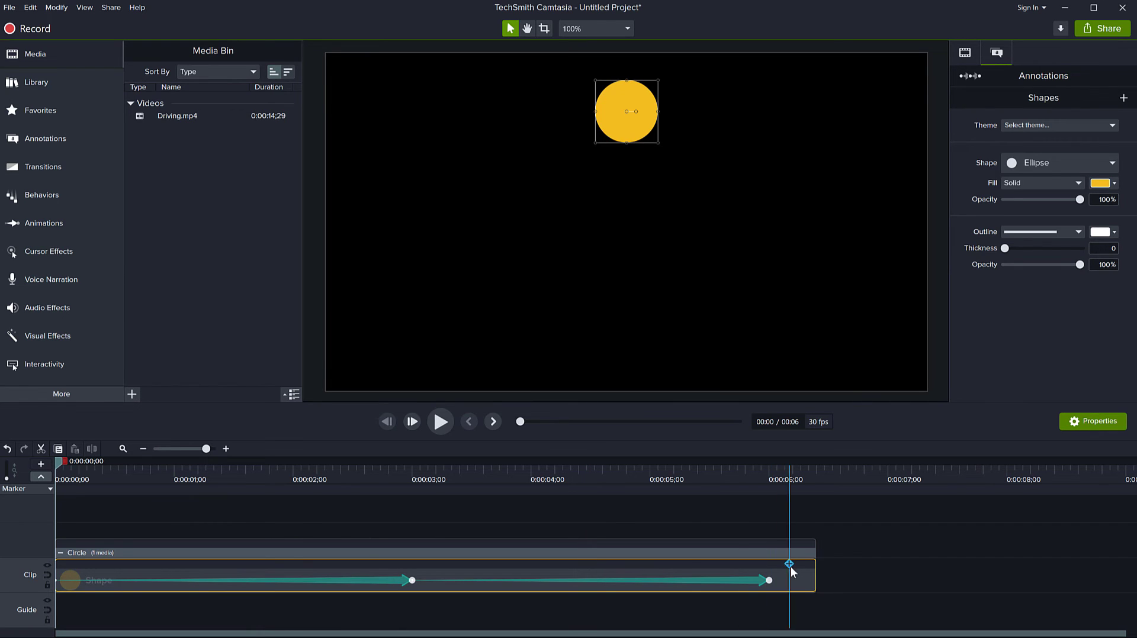
right_click(171, 116)
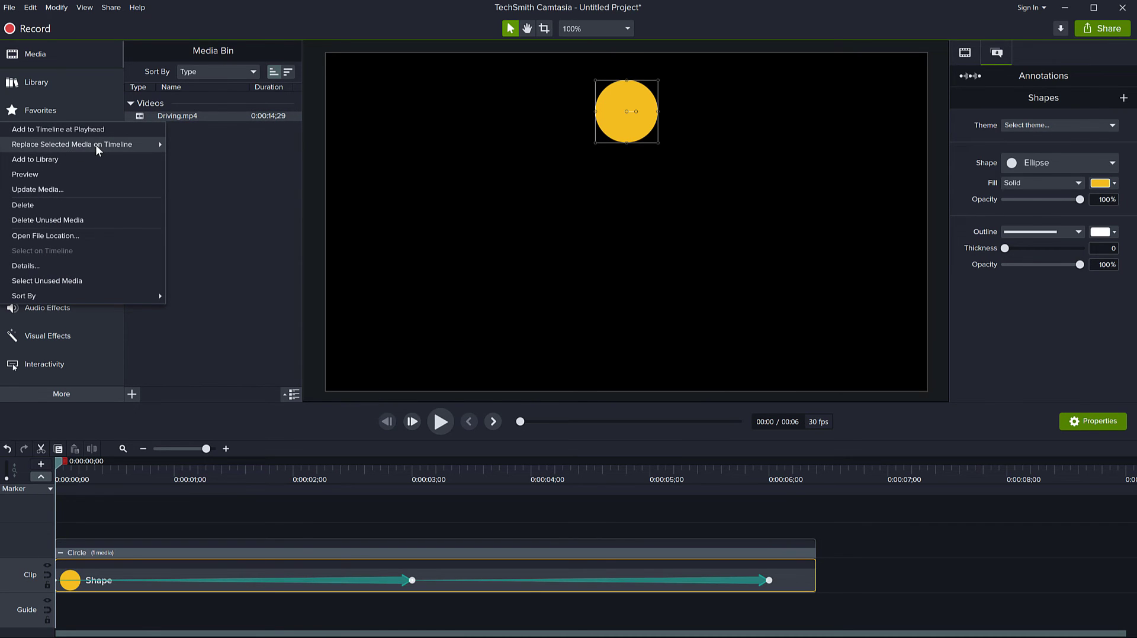
left_click(241, 211)
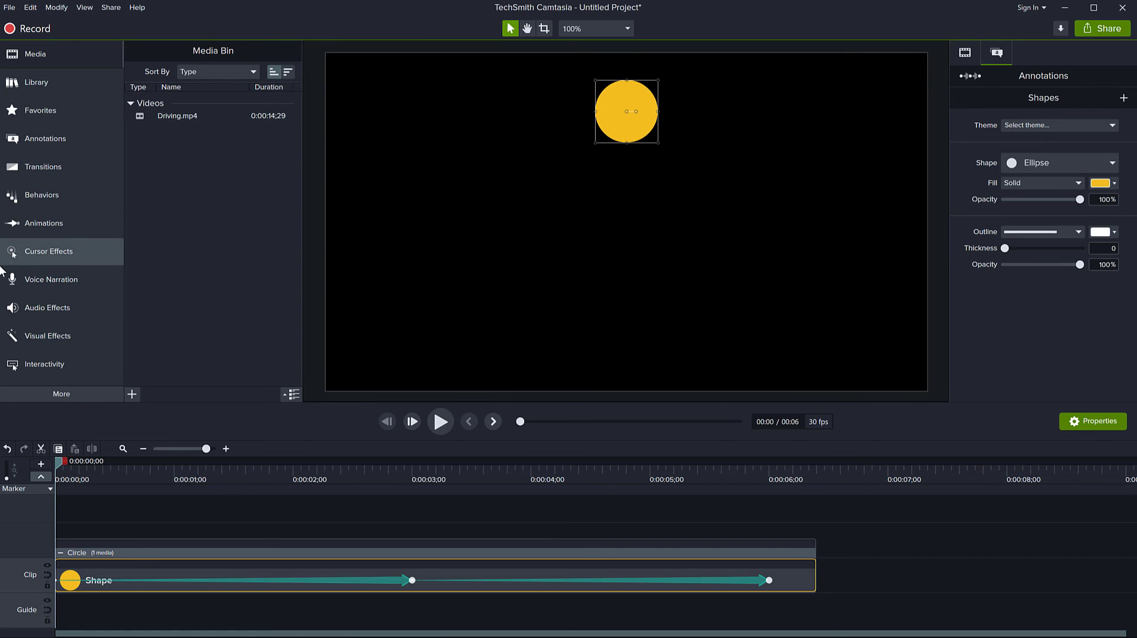
left_click_drag(2, 272, 304, 294)
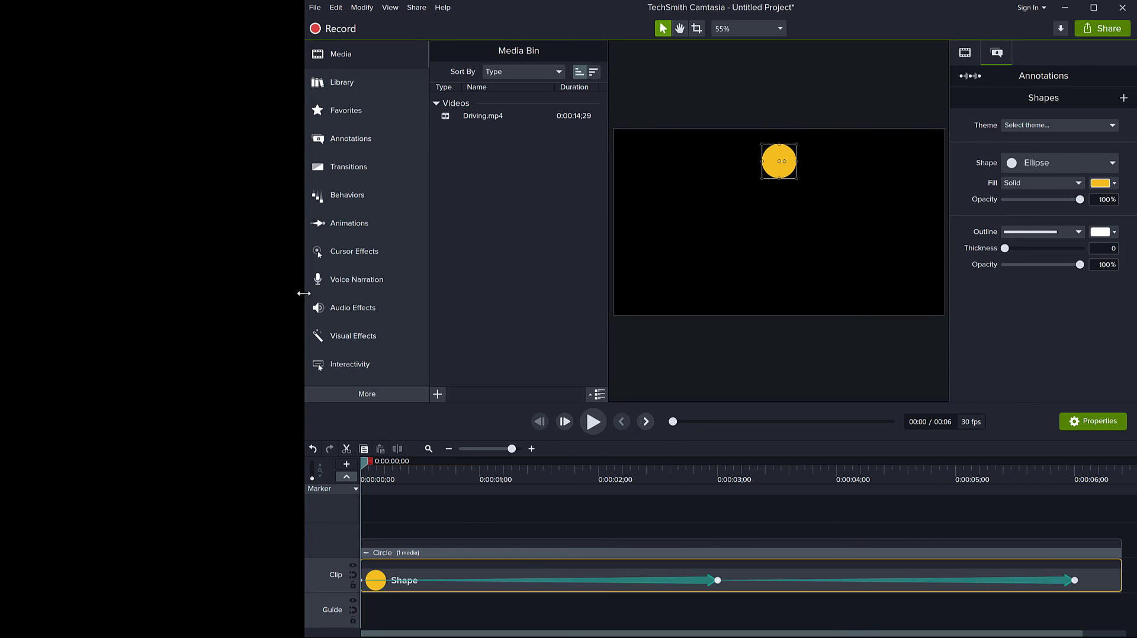
right_click(489, 115)
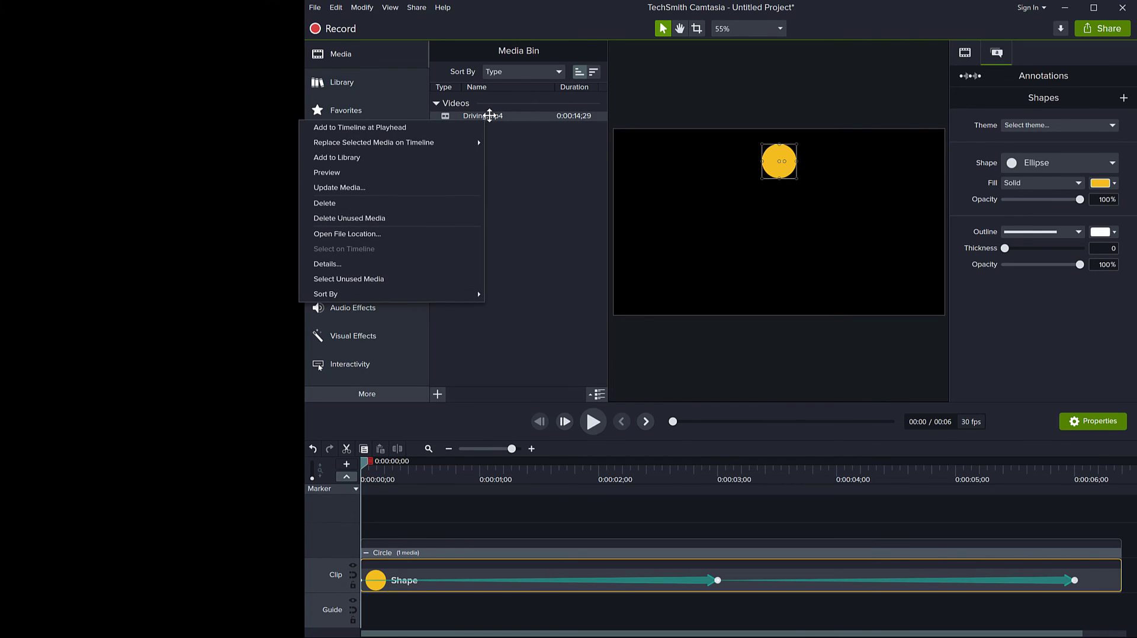
mouse_move(340, 146)
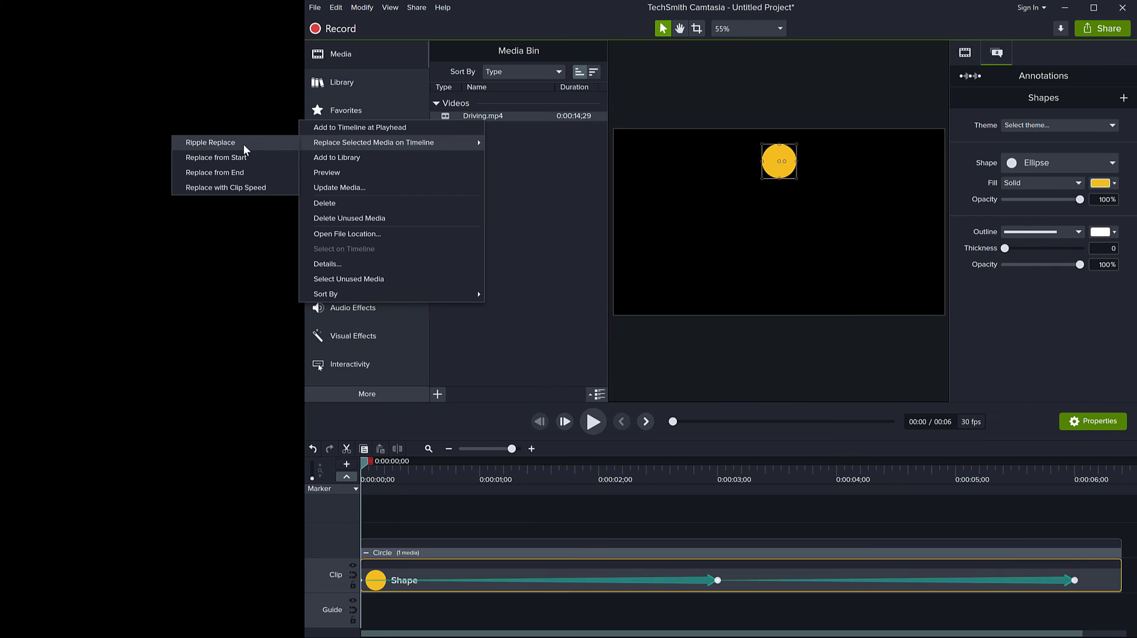
left_click(209, 158)
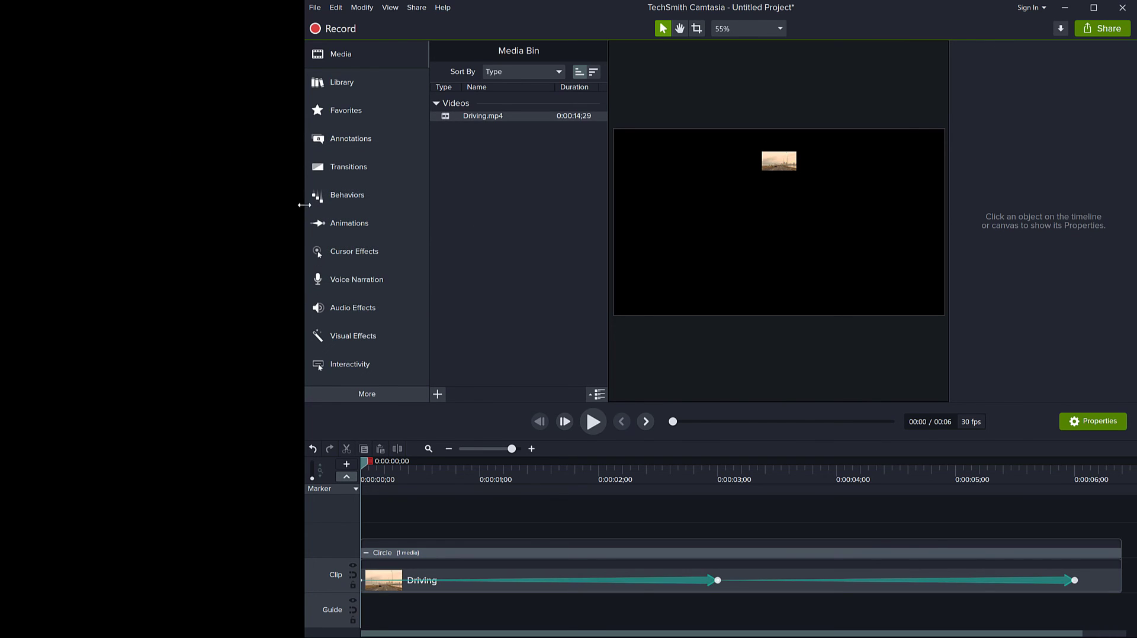
left_click_drag(304, 205, 1, 207)
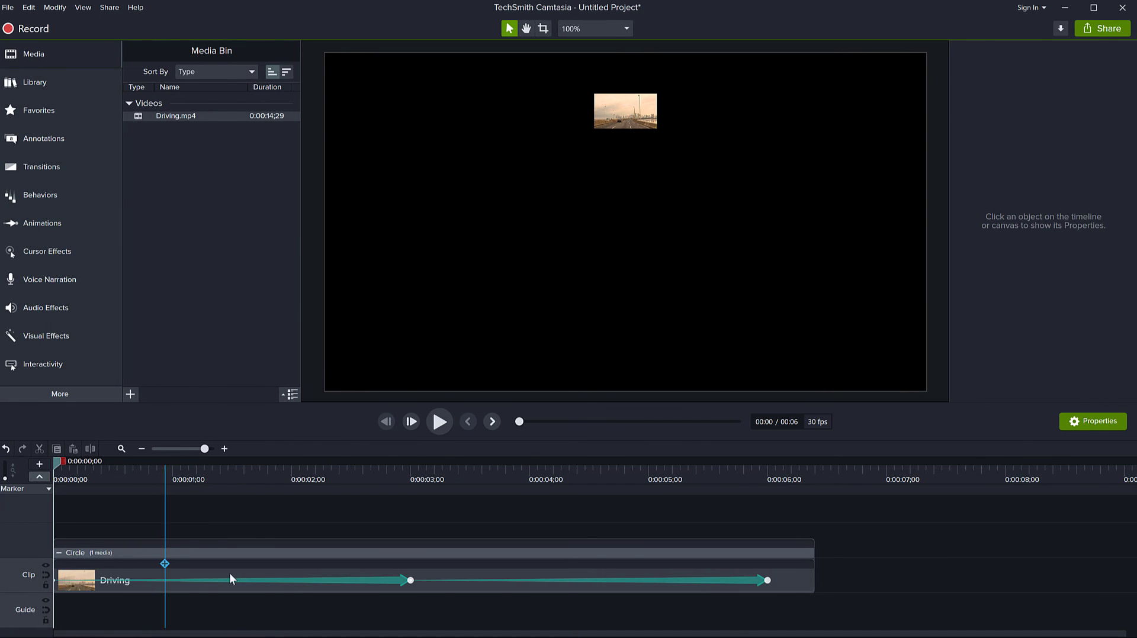
Silence the audio of the Driving clip inside the Circle group and play the animation through
right_click(468, 573)
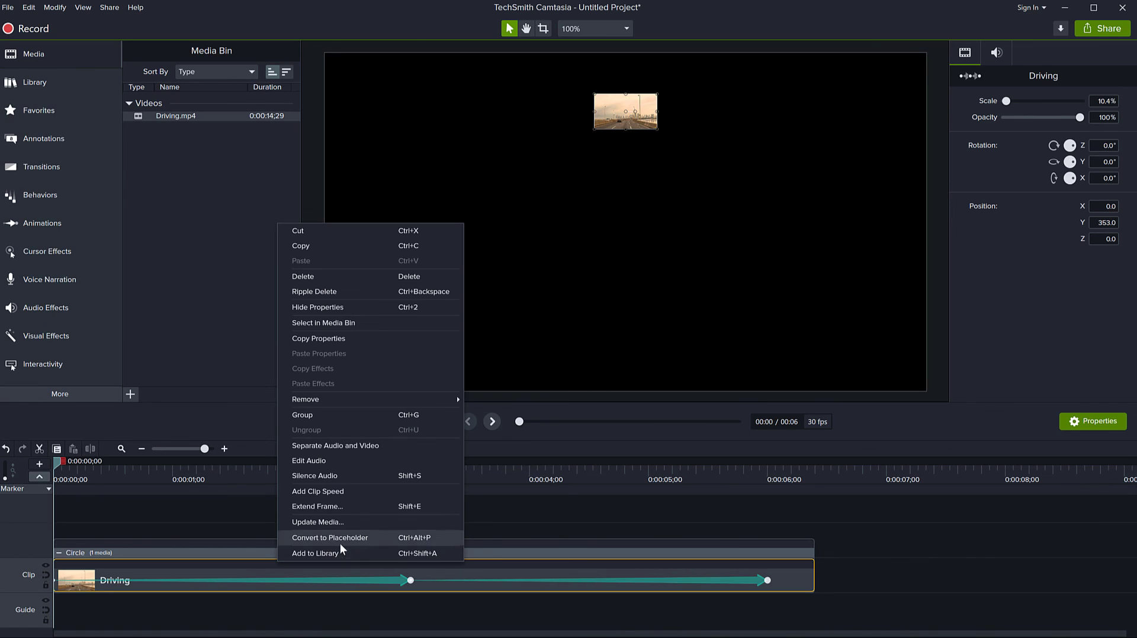
left_click(329, 477)
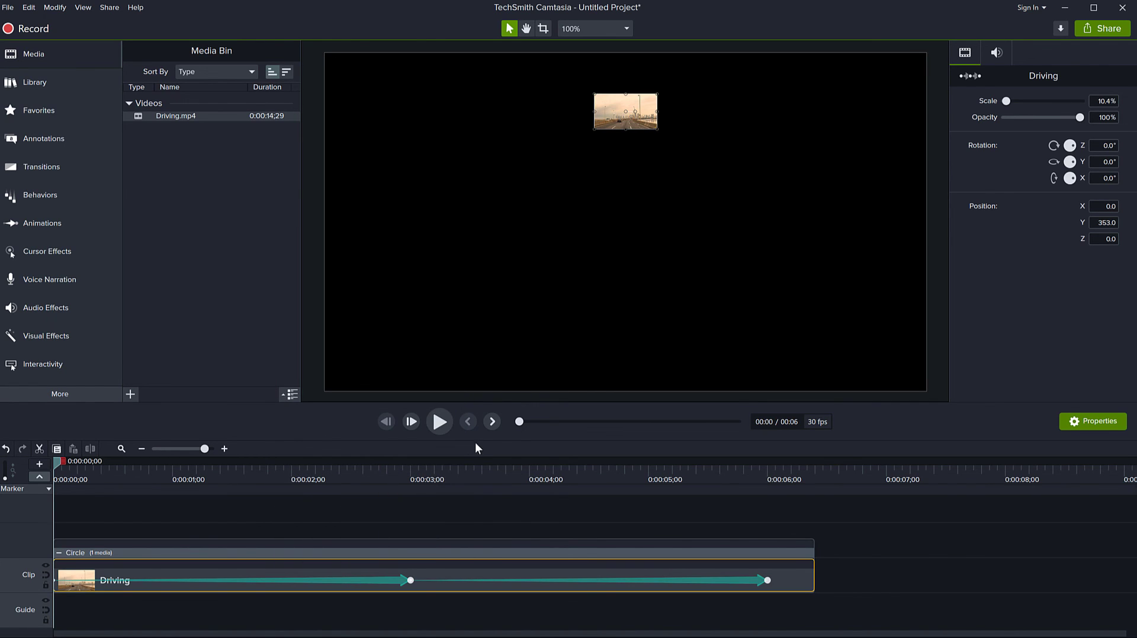
left_click(442, 421)
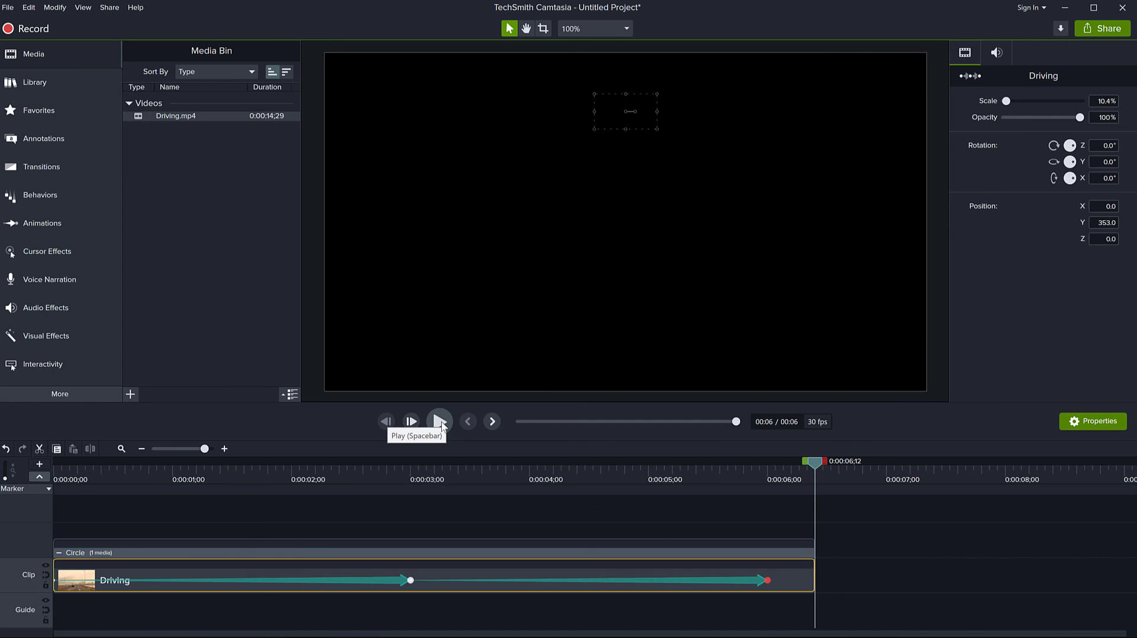
left_click(439, 421)
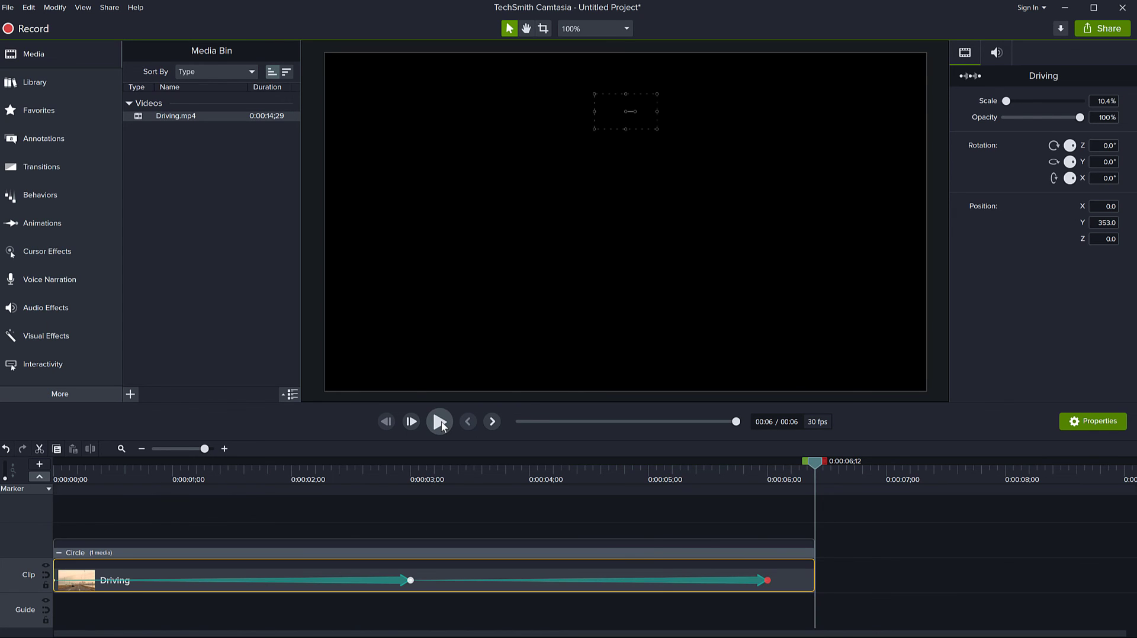
Enlarge the Driving clip to about 19.1% scale at the end of its first animation, at 0:00:03;00
left_click(409, 581)
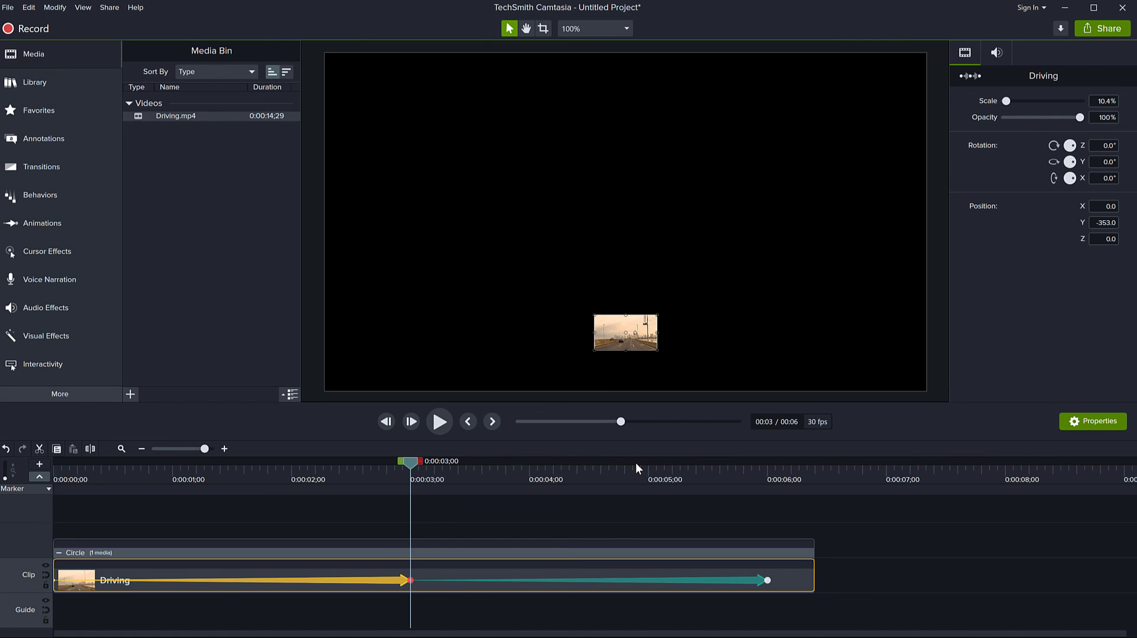
left_click(564, 566)
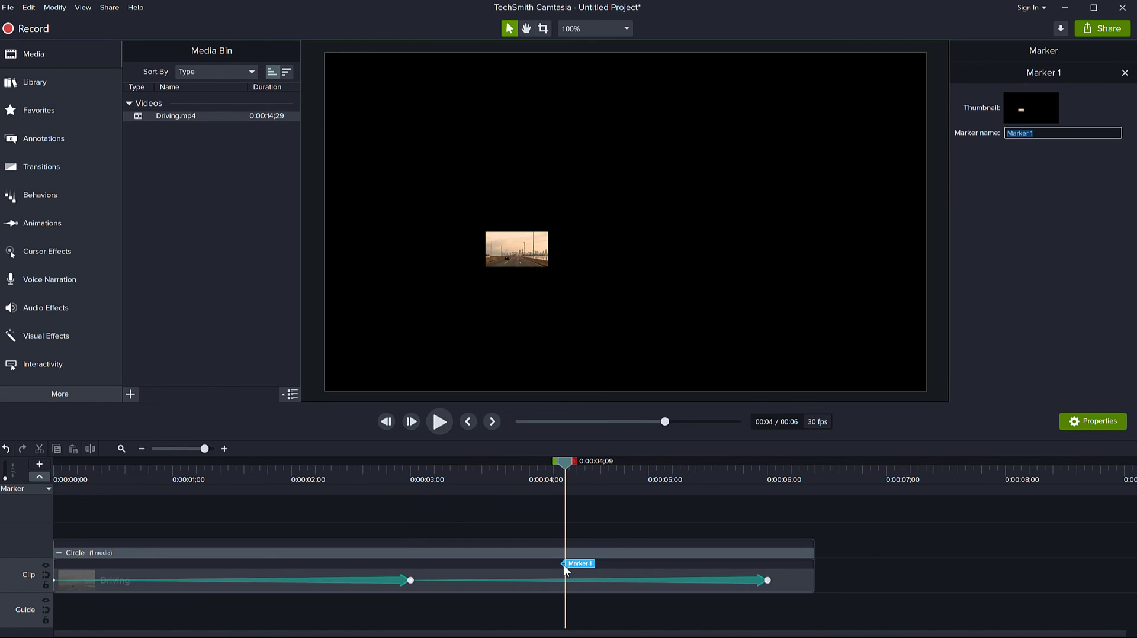
left_click_drag(564, 565, 70, 571)
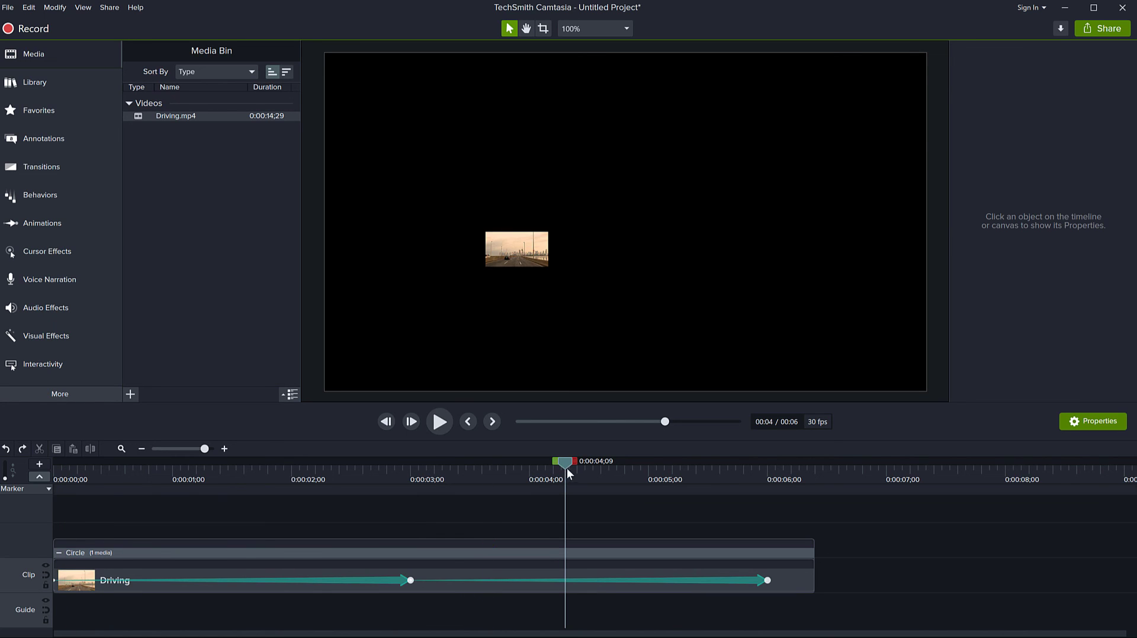
left_click_drag(566, 468, 411, 482)
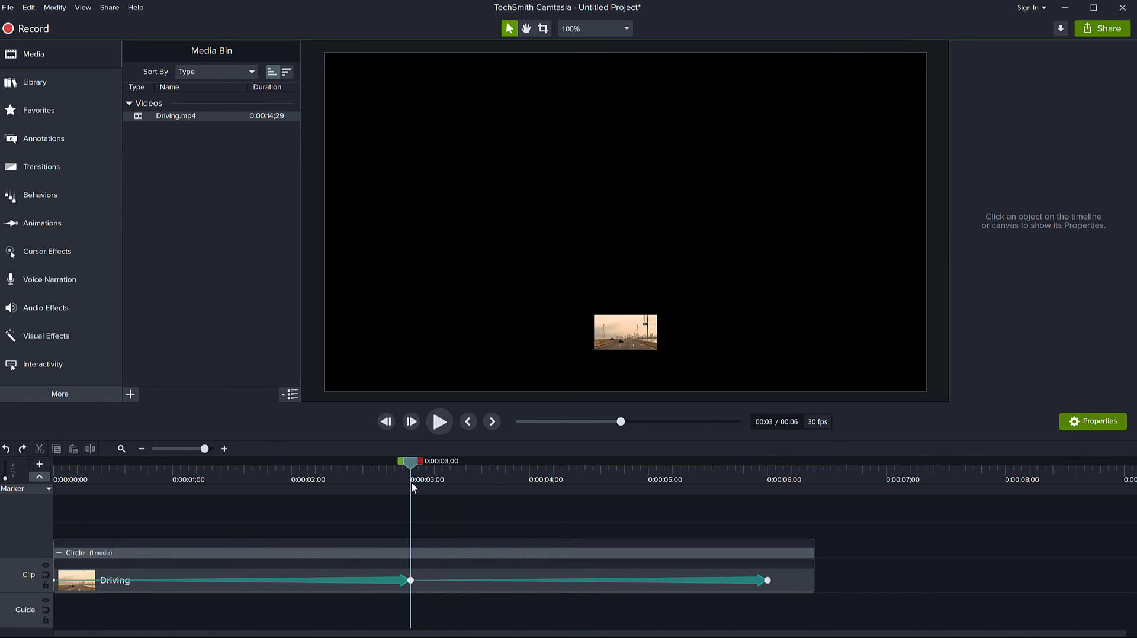
left_click(357, 587)
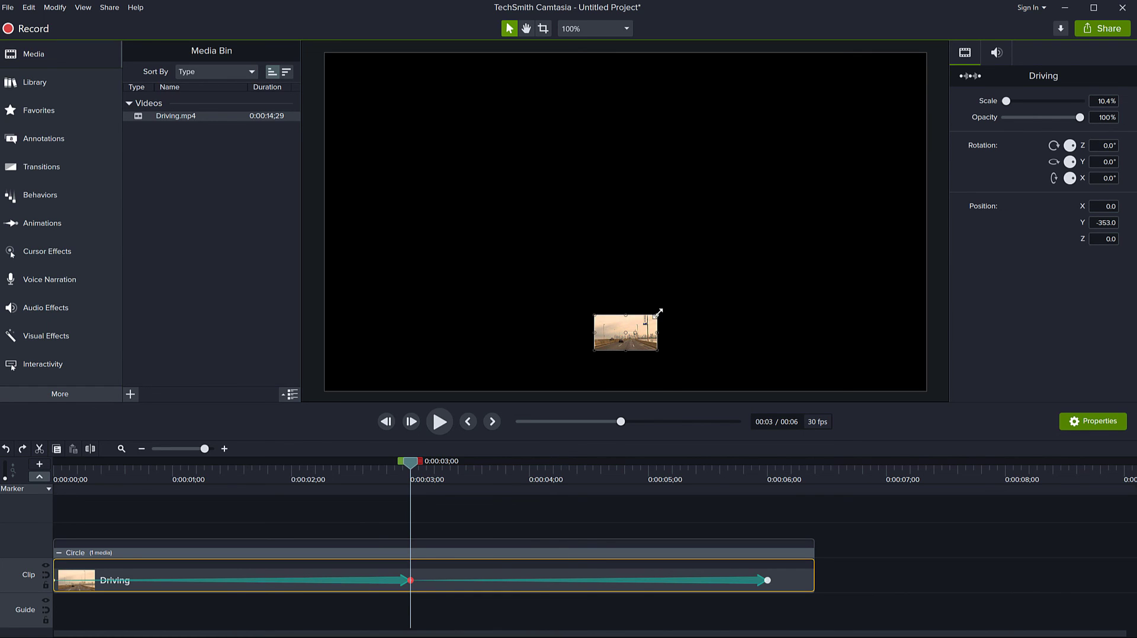
left_click_drag(657, 312, 687, 309)
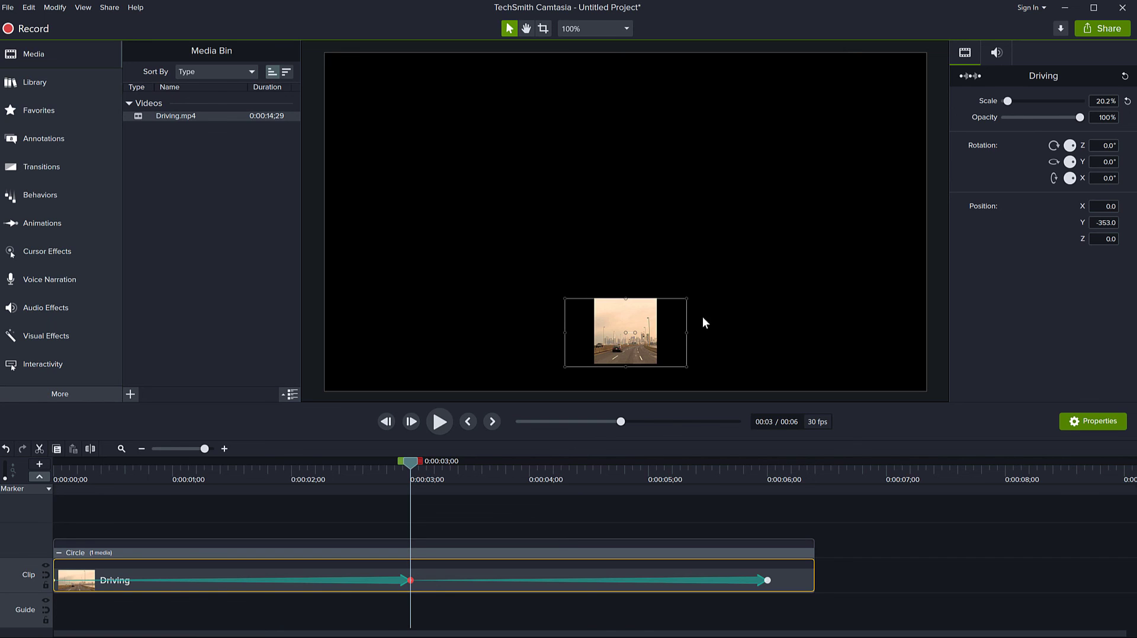
mouse_move(687, 301)
left_mouse_down()
mouse_move(718, 286)
mouse_move(673, 305)
left_mouse_up()
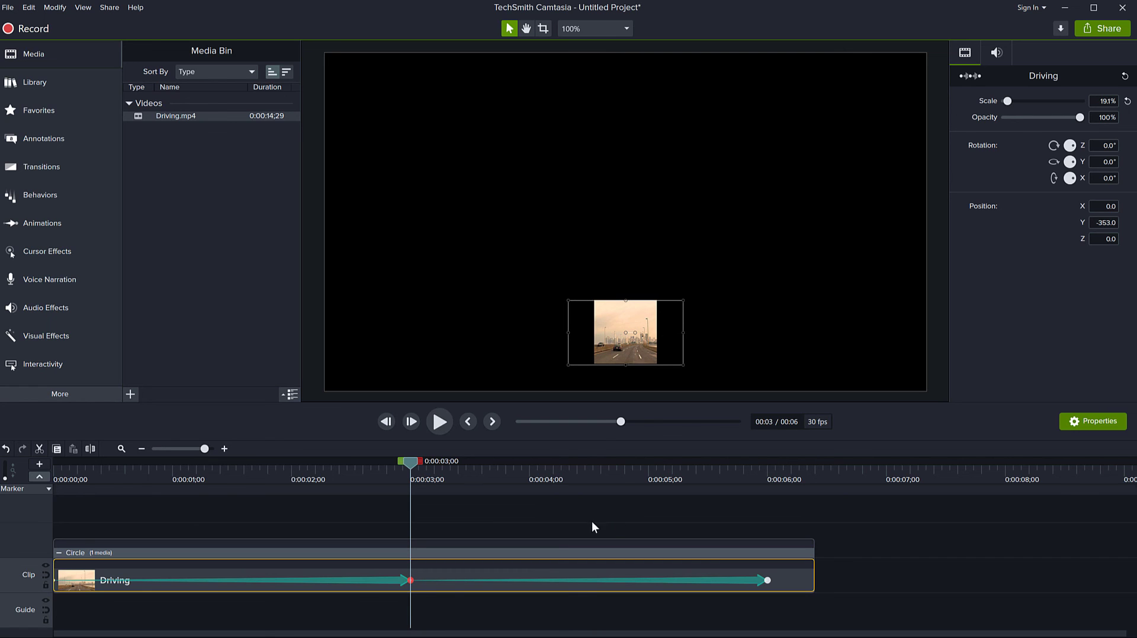
Scrub past the enlarged keyframe to examine the video's scaling, return to the start and collapse the Circle group
left_click_drag(413, 471, 467, 559)
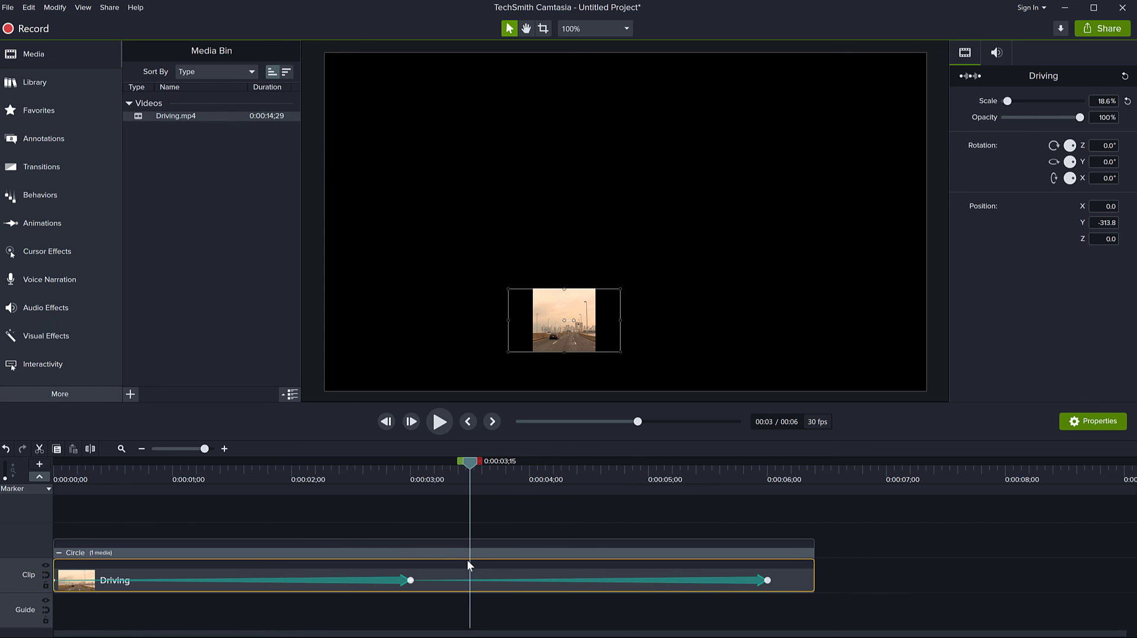
left_click_drag(467, 560, 45, 577)
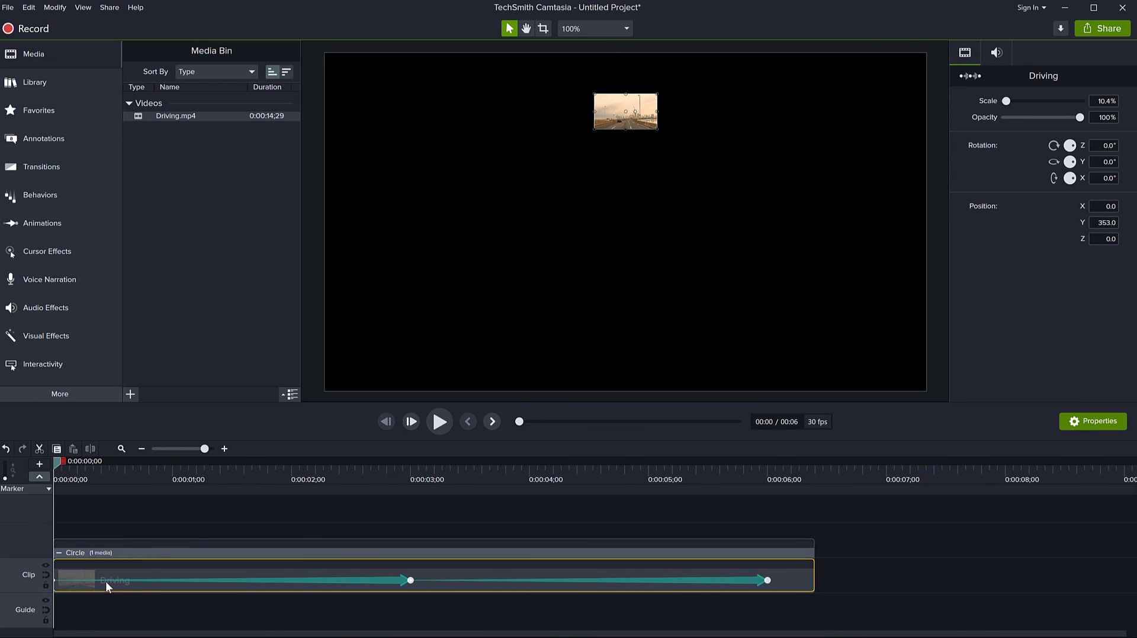
left_click(877, 525)
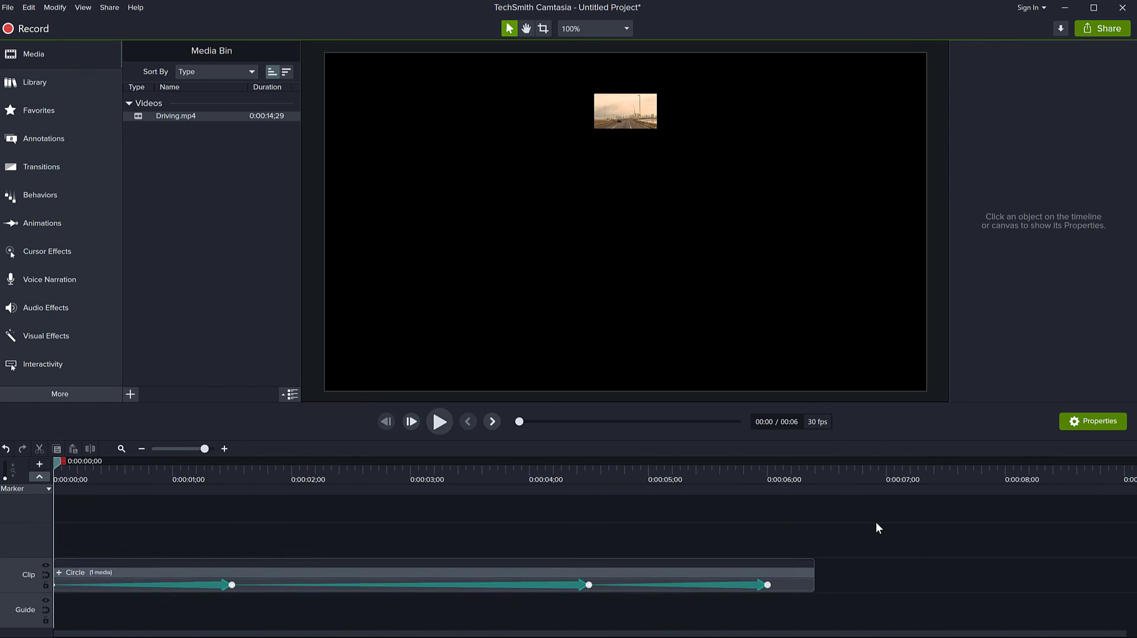